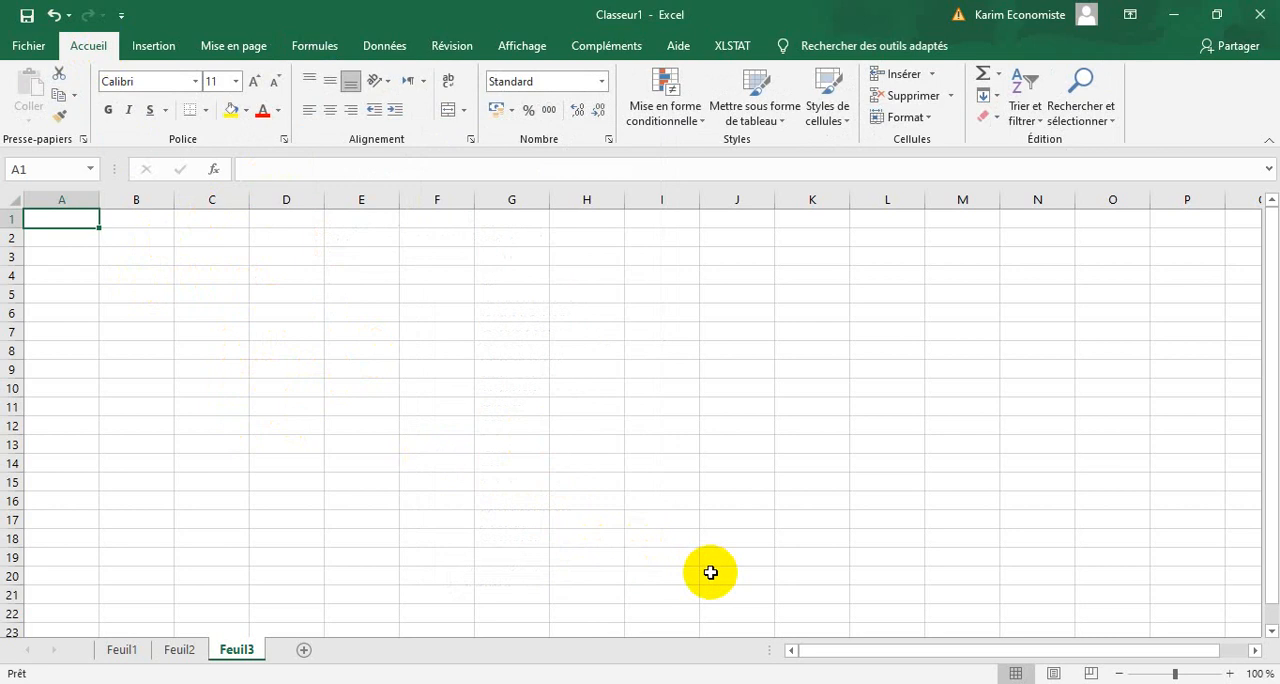
# Consult the exercise's X and Y table and its questions in the Word document, and return to the Excel workbook.
pyautogui.click(759, 683)
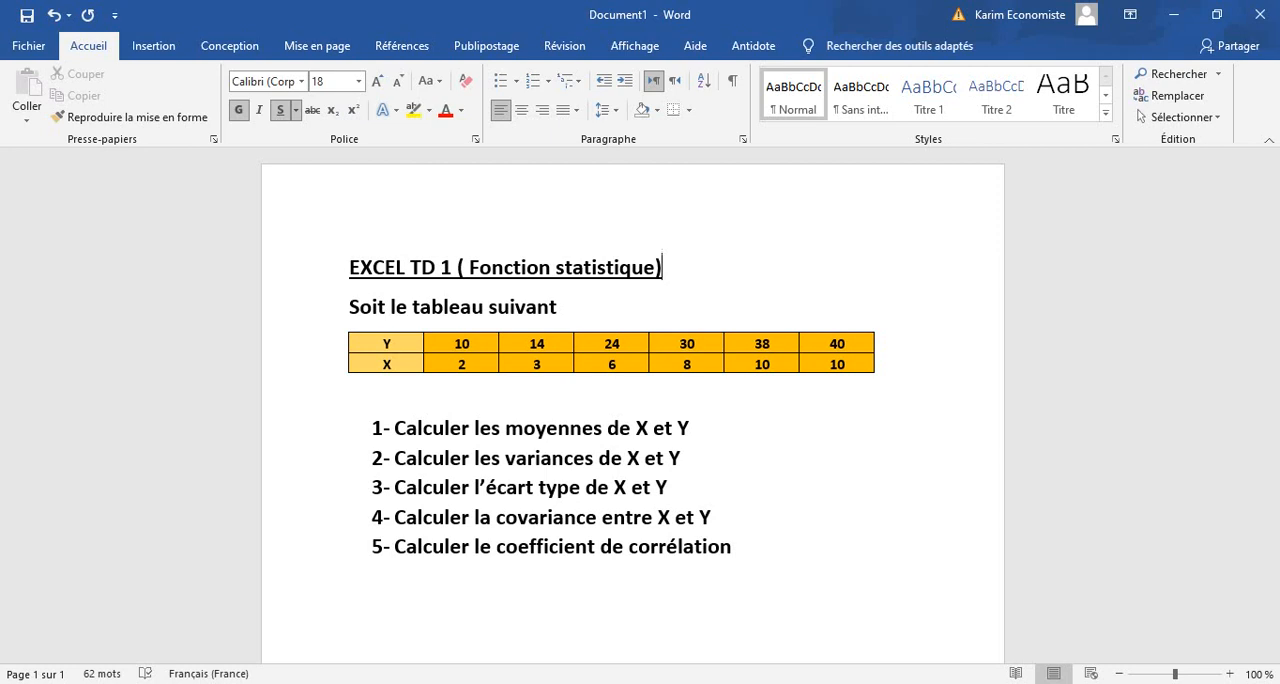
pyautogui.click(700, 683)
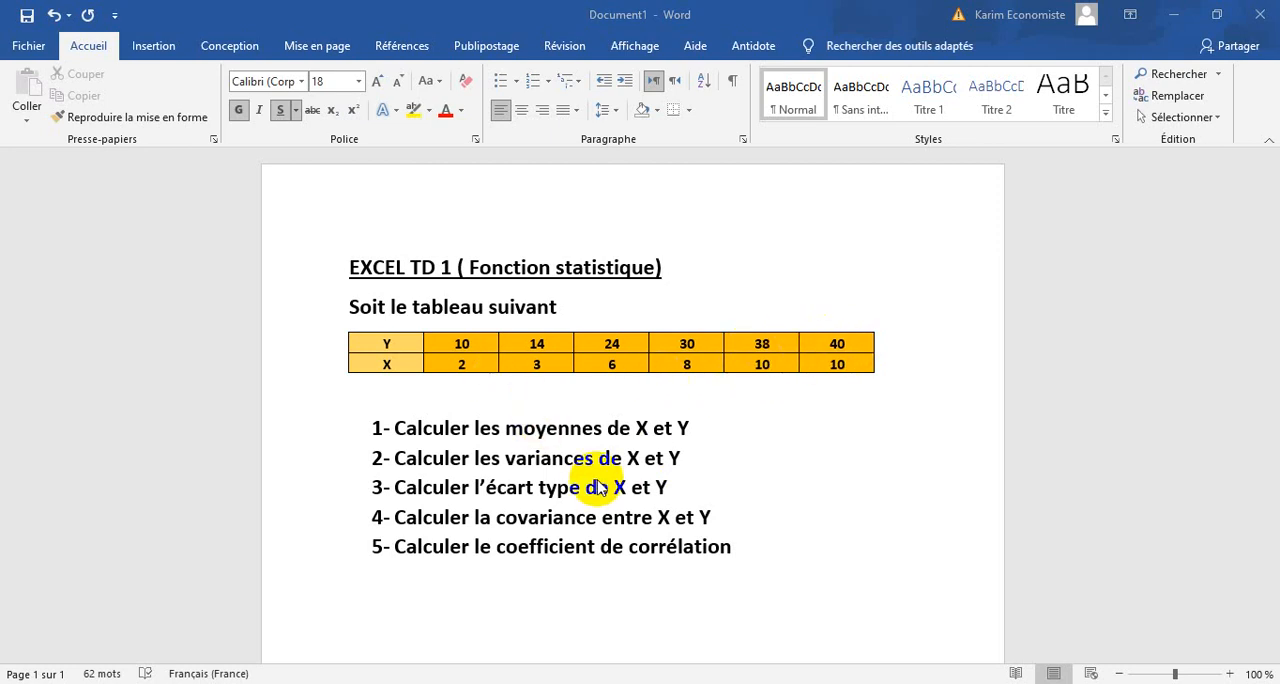
pyautogui.click(700, 683)
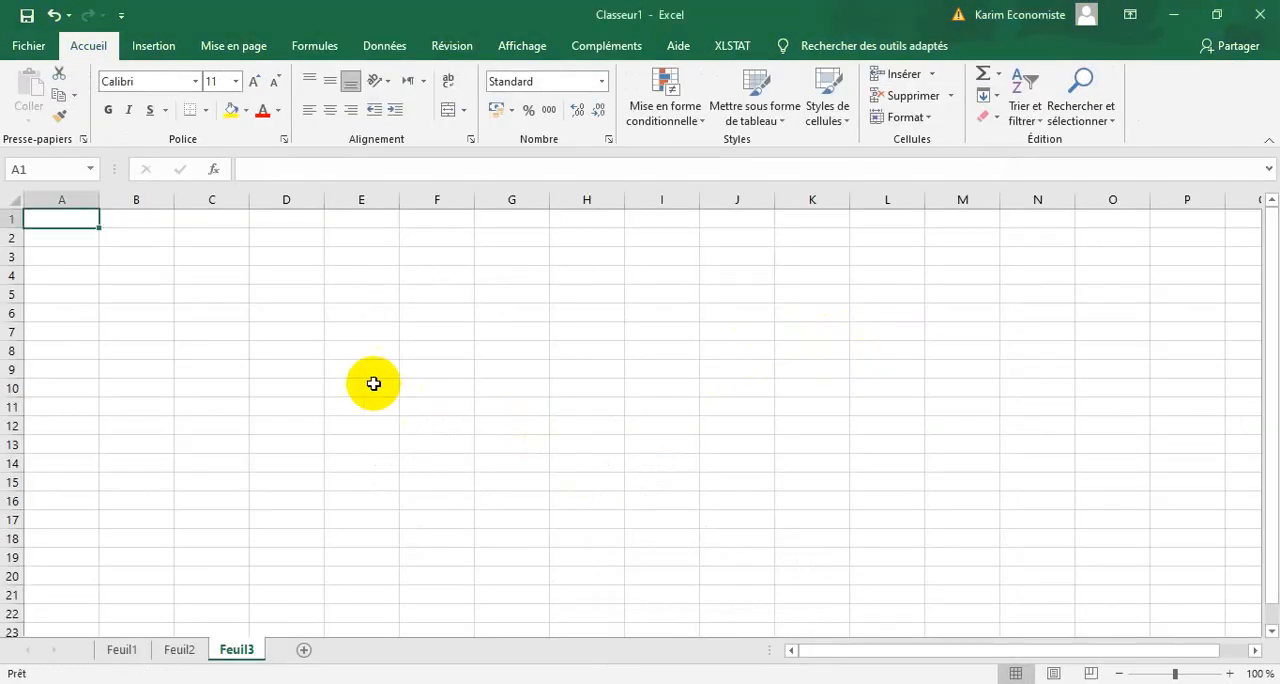
# Enter the row labels Y in cell B4 and X in cell B5.
pyautogui.click(114, 277)
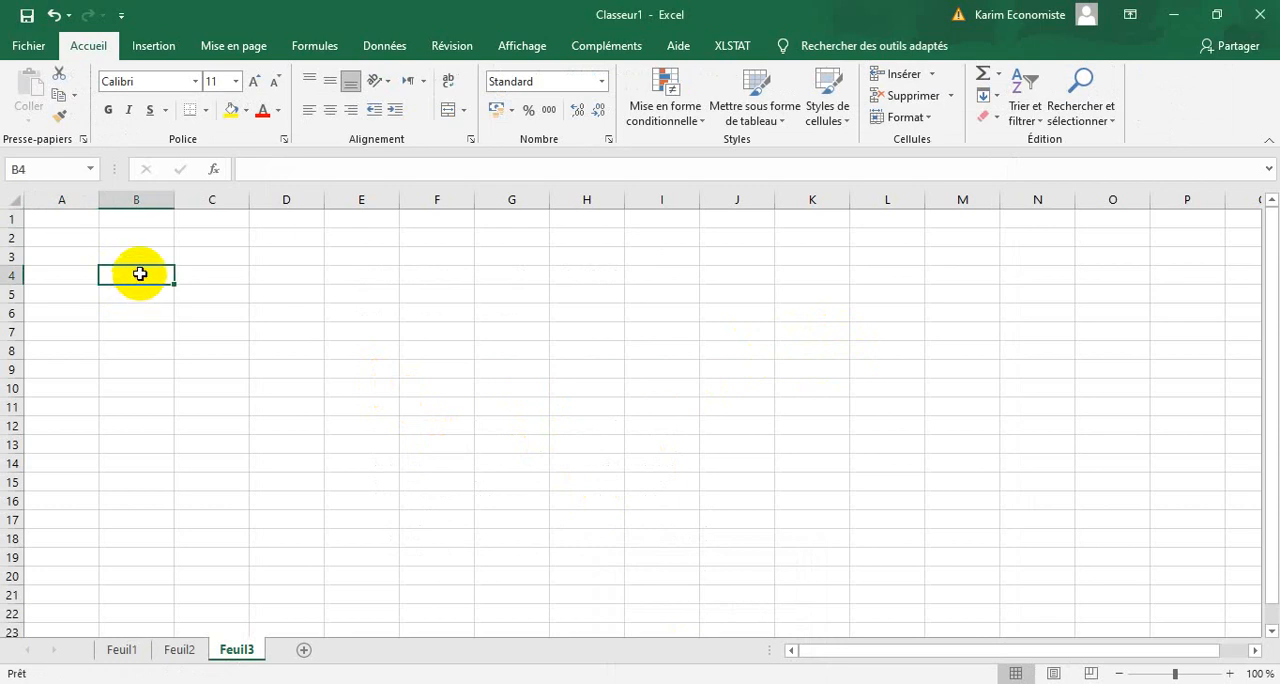
pyautogui.write('Y')
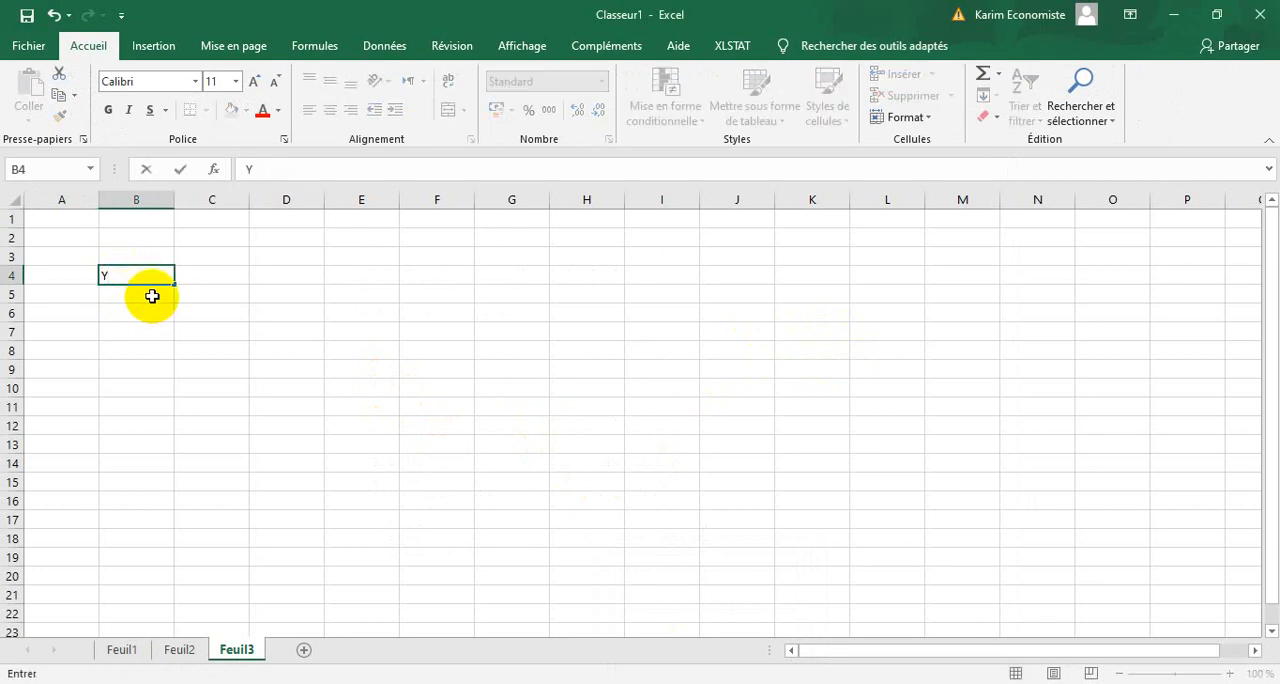
pyautogui.click(151, 296)
pyautogui.write('X')
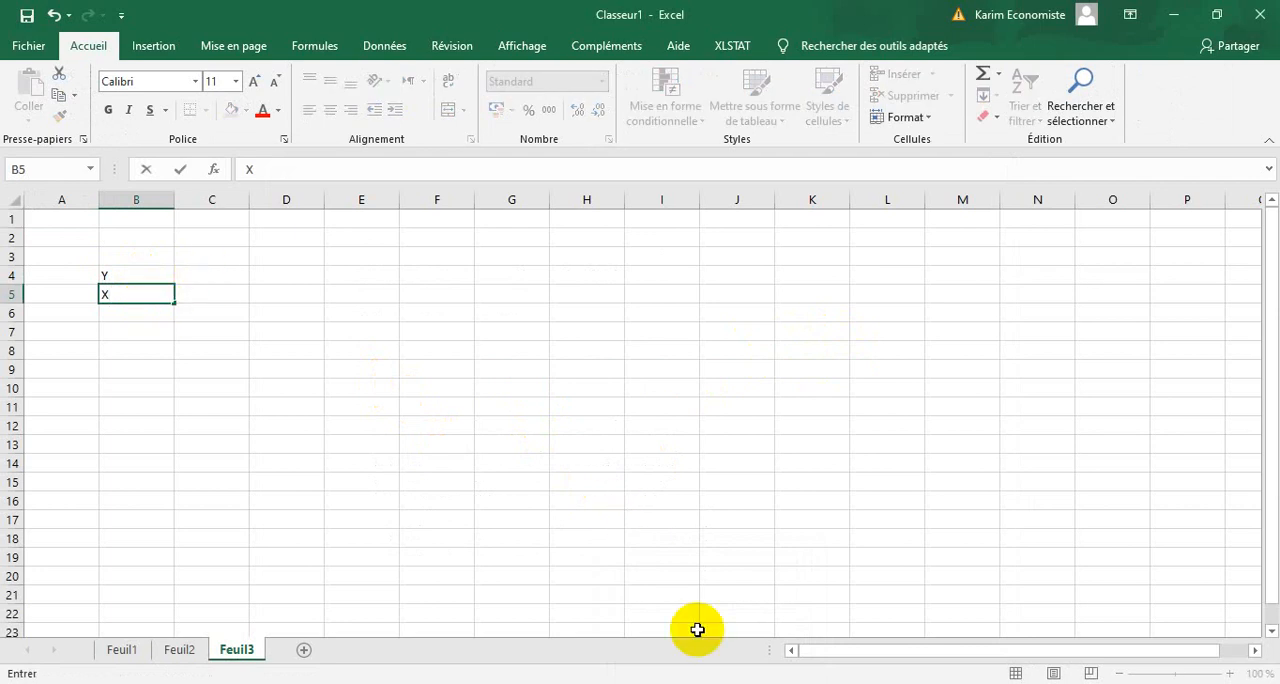
# After checking the source table in Word, format B4:H5 in Excel with outline and inside borders and a gold fill.
pyautogui.click(712, 683)
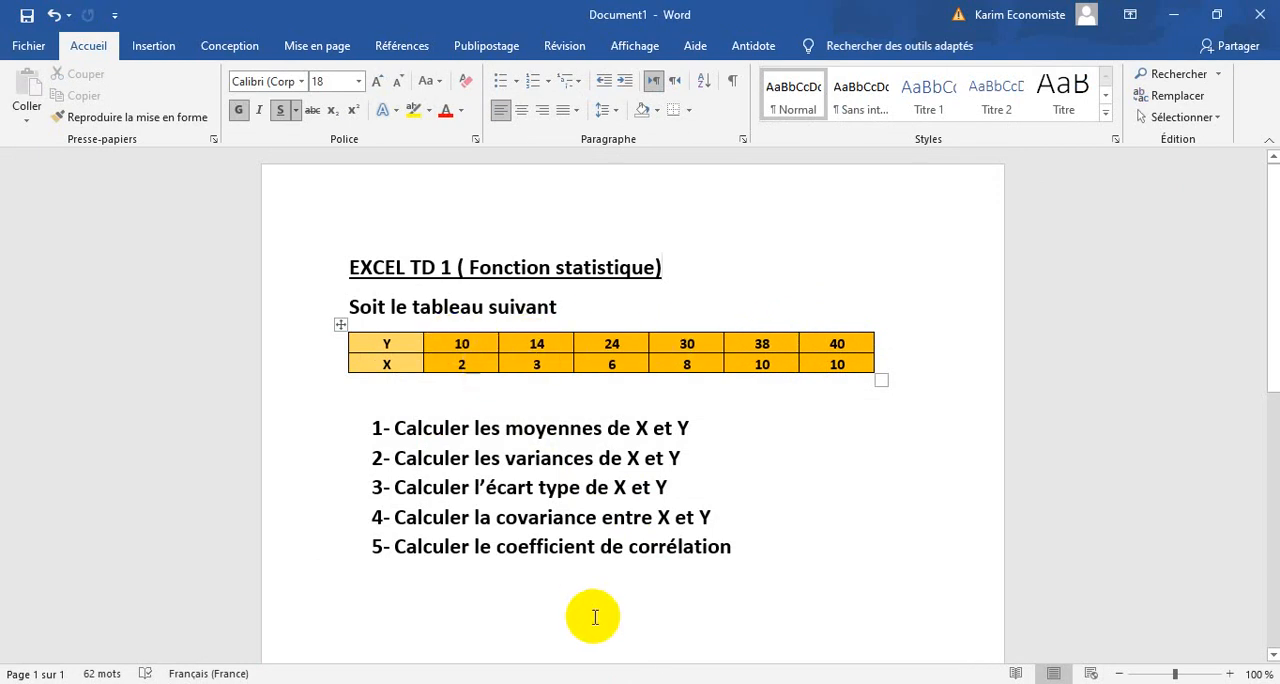
pyautogui.hotkey('alt', 'Tab')
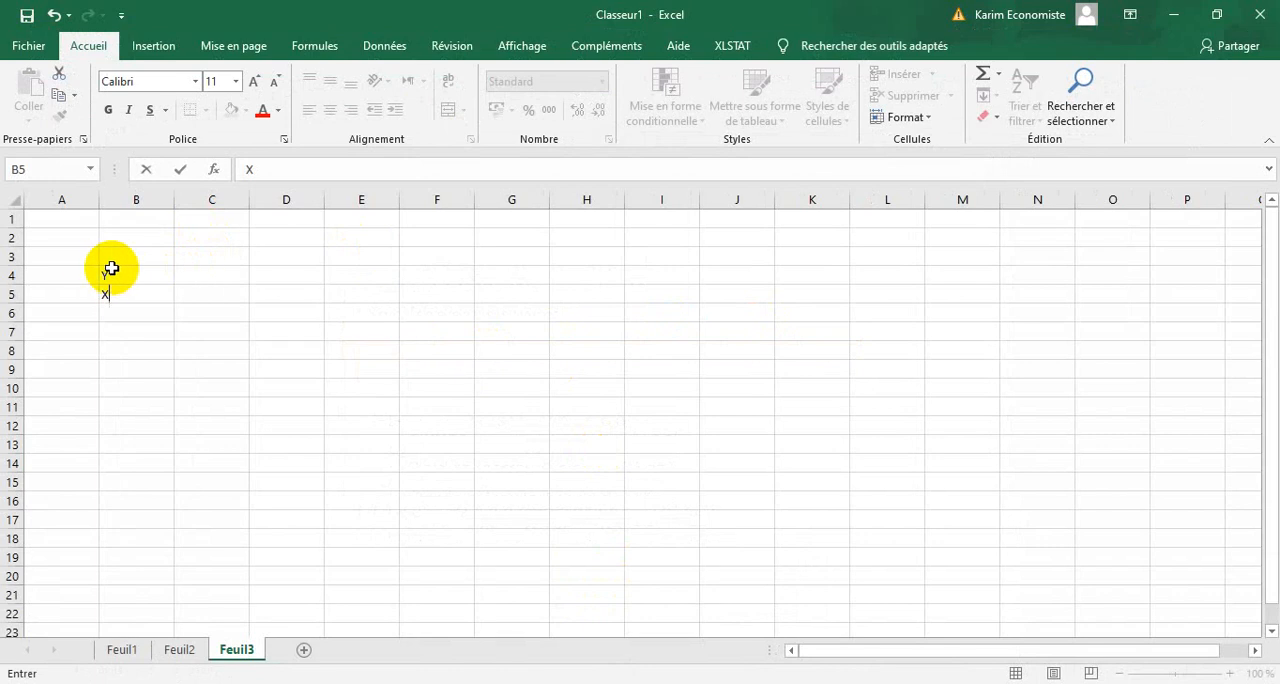
pyautogui.moveTo(101, 272); pyautogui.dragTo(582, 294)
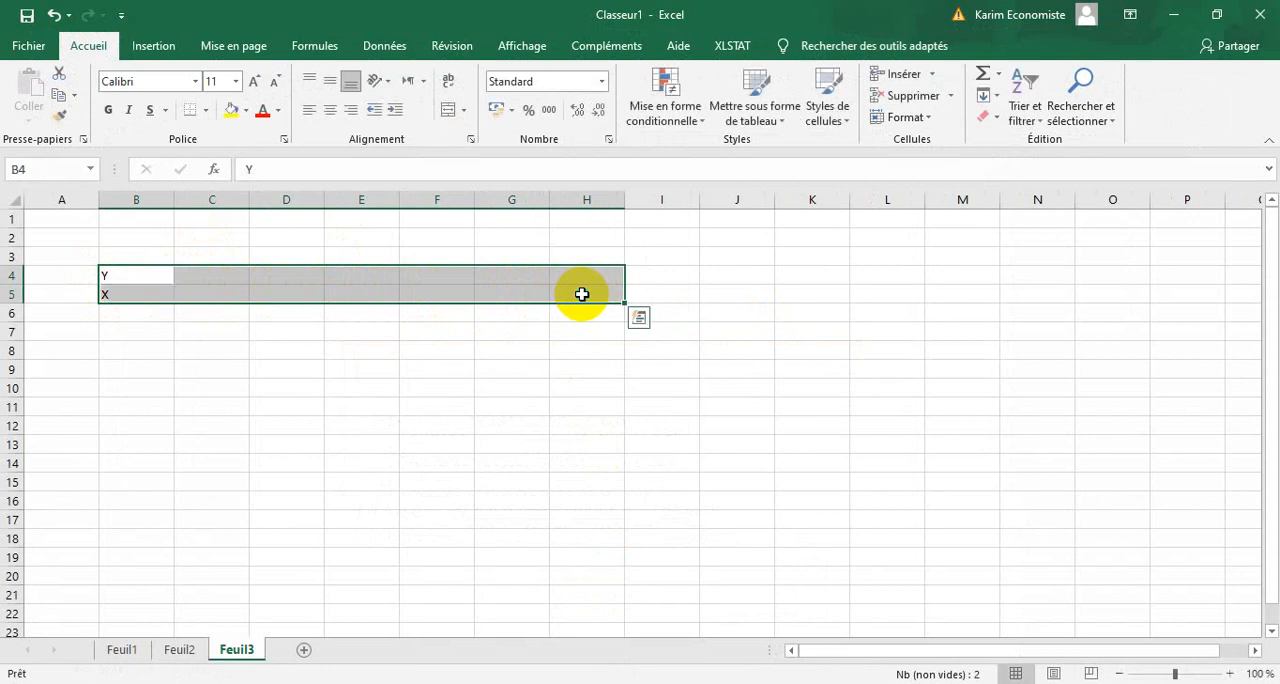
pyautogui.rightClick(582, 294)
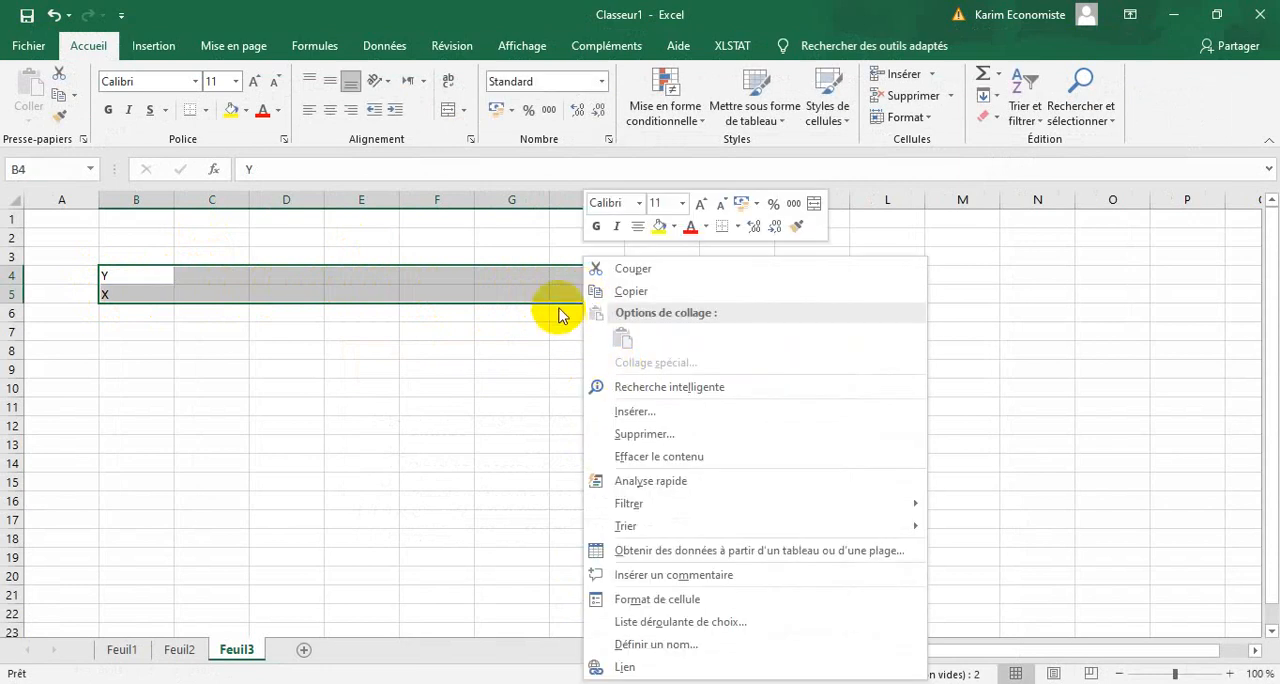
pyautogui.click(630, 600)
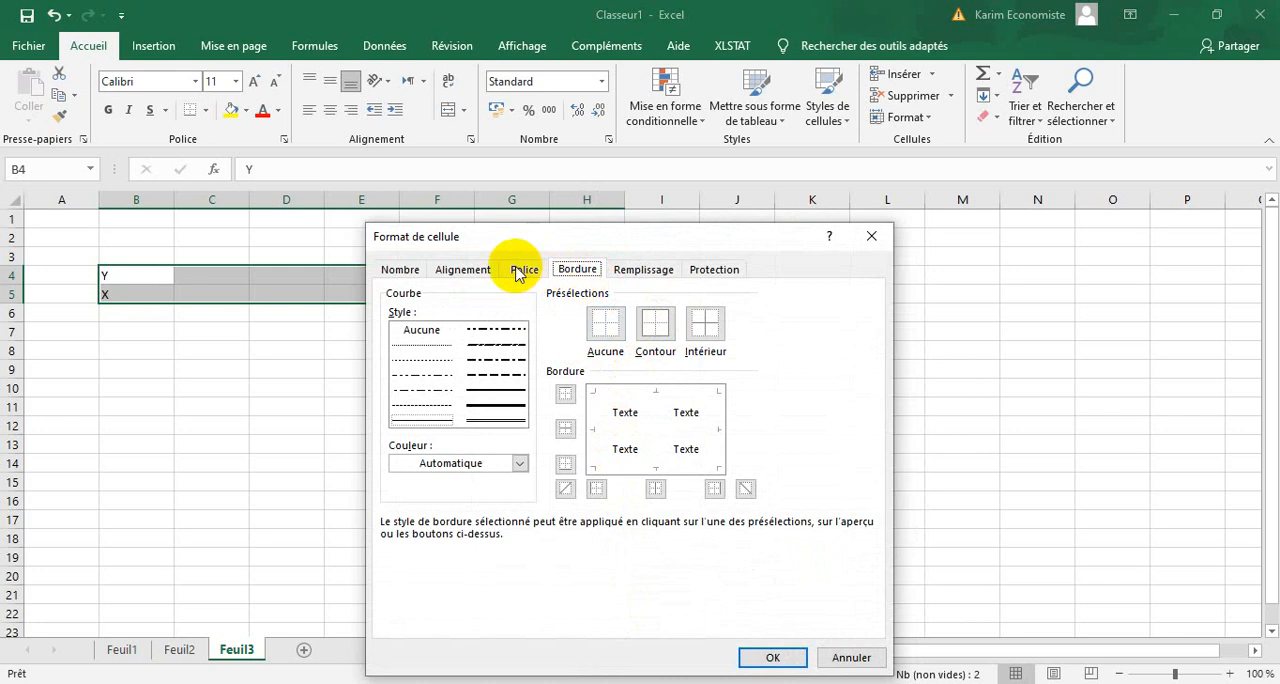
pyautogui.click(652, 330)
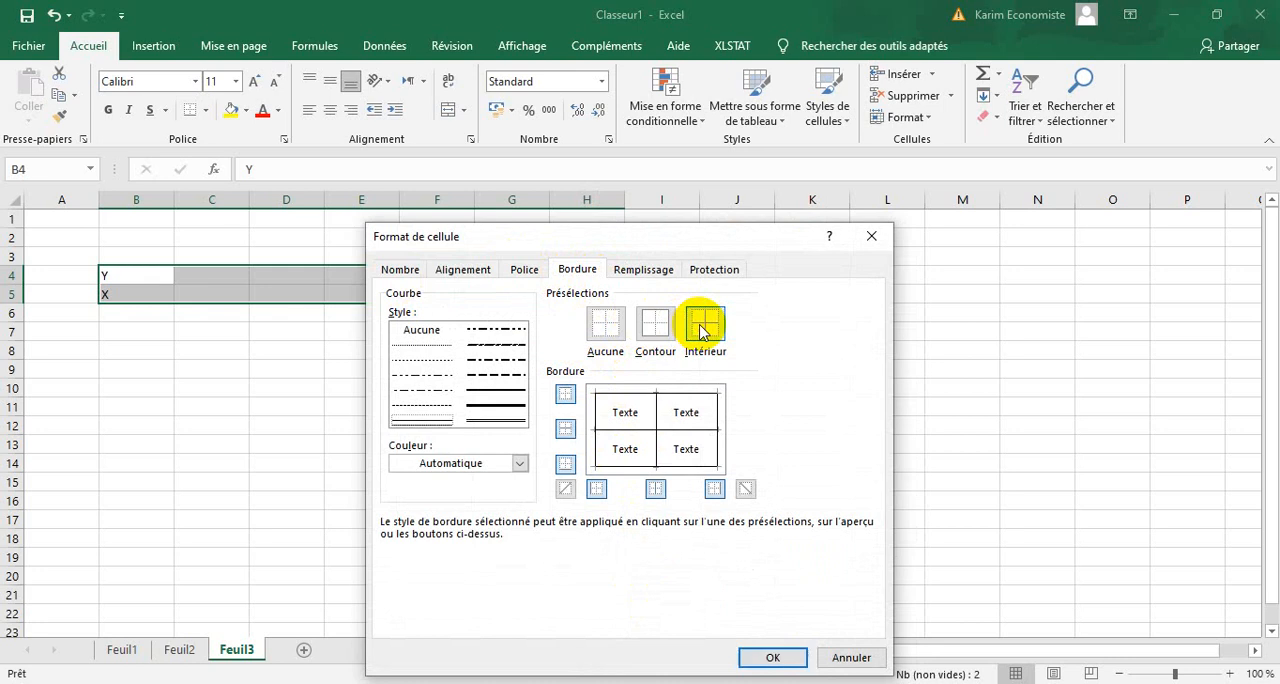
pyautogui.click(659, 276)
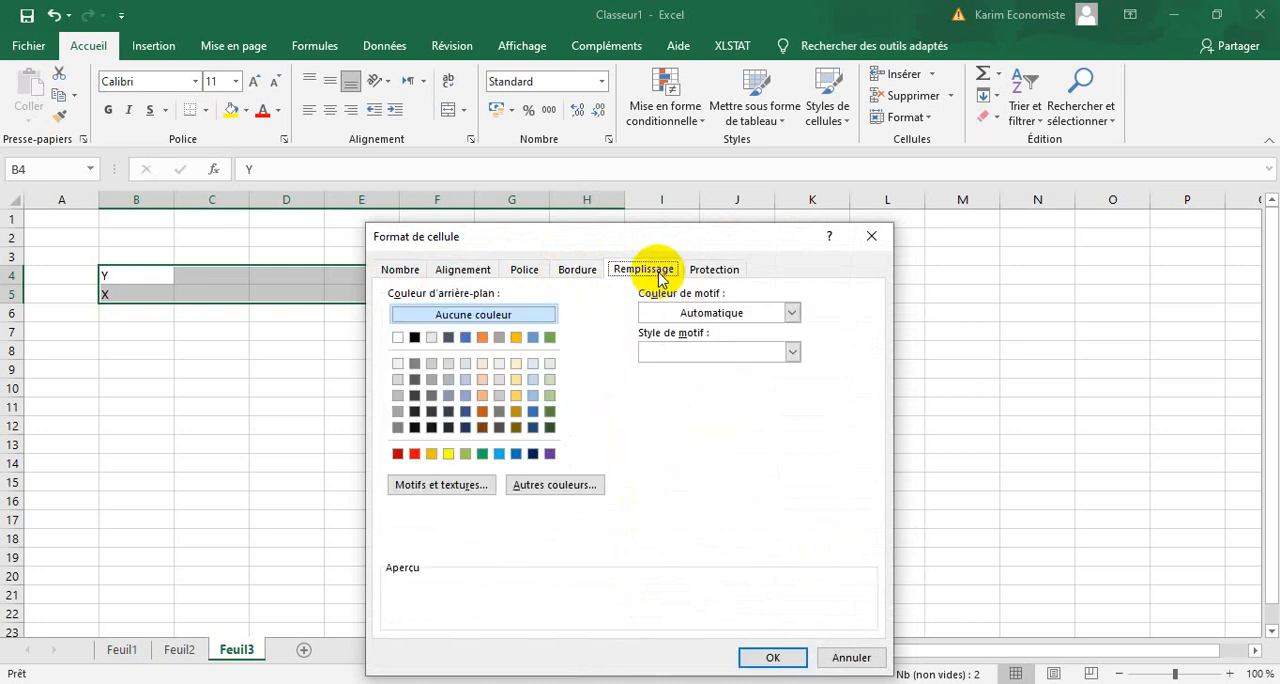
pyautogui.click(516, 341)
pyautogui.click(782, 658)
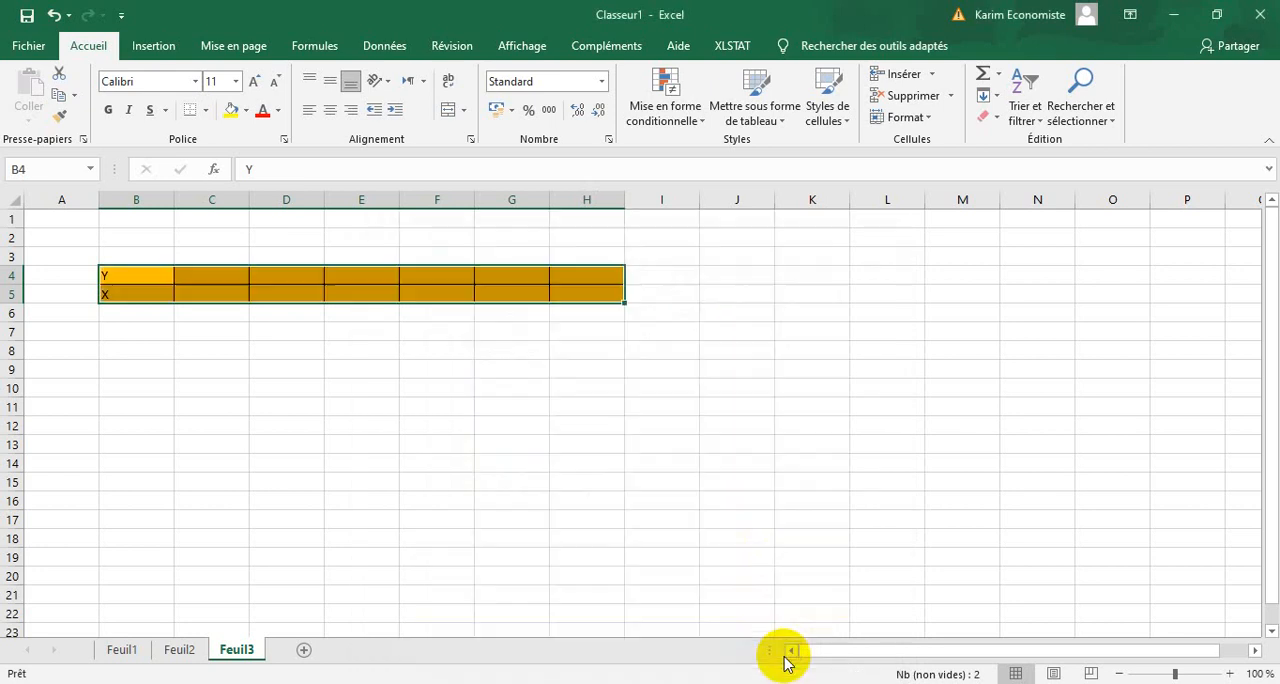
pyautogui.click(640, 555)
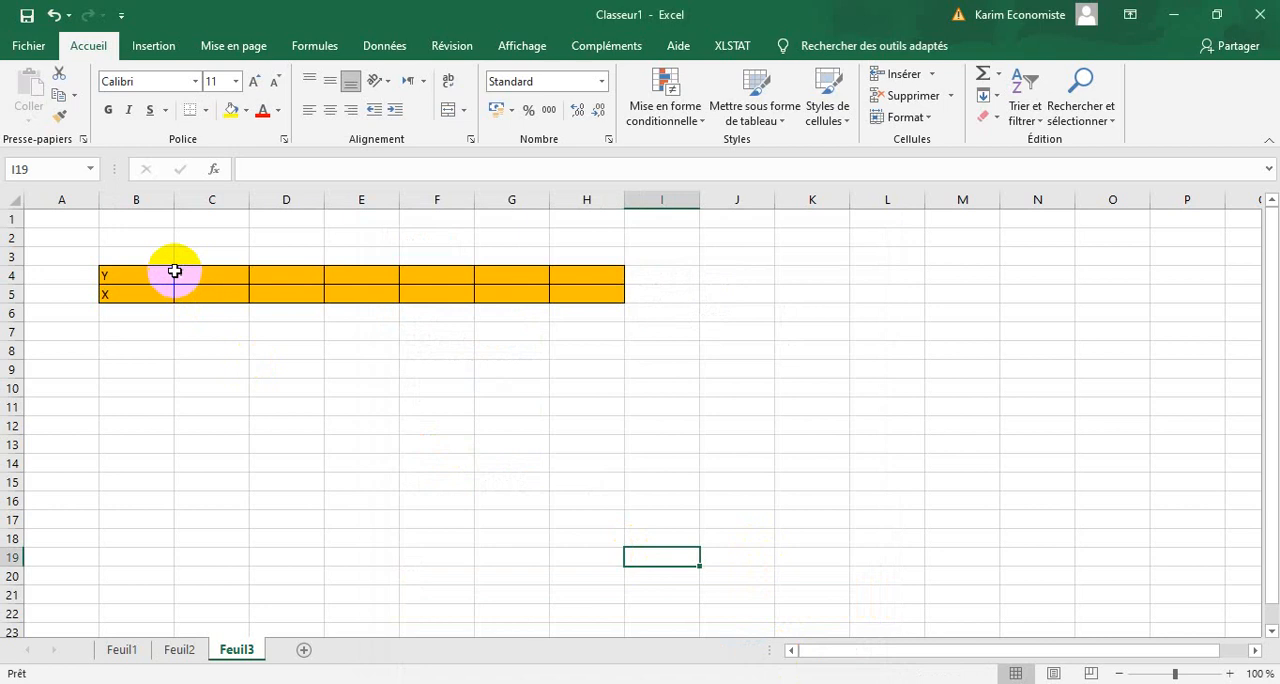
# Fill the label cells B4:B5 with orange to set them apart from the data cells.
pyautogui.moveTo(168, 269); pyautogui.dragTo(150, 289)
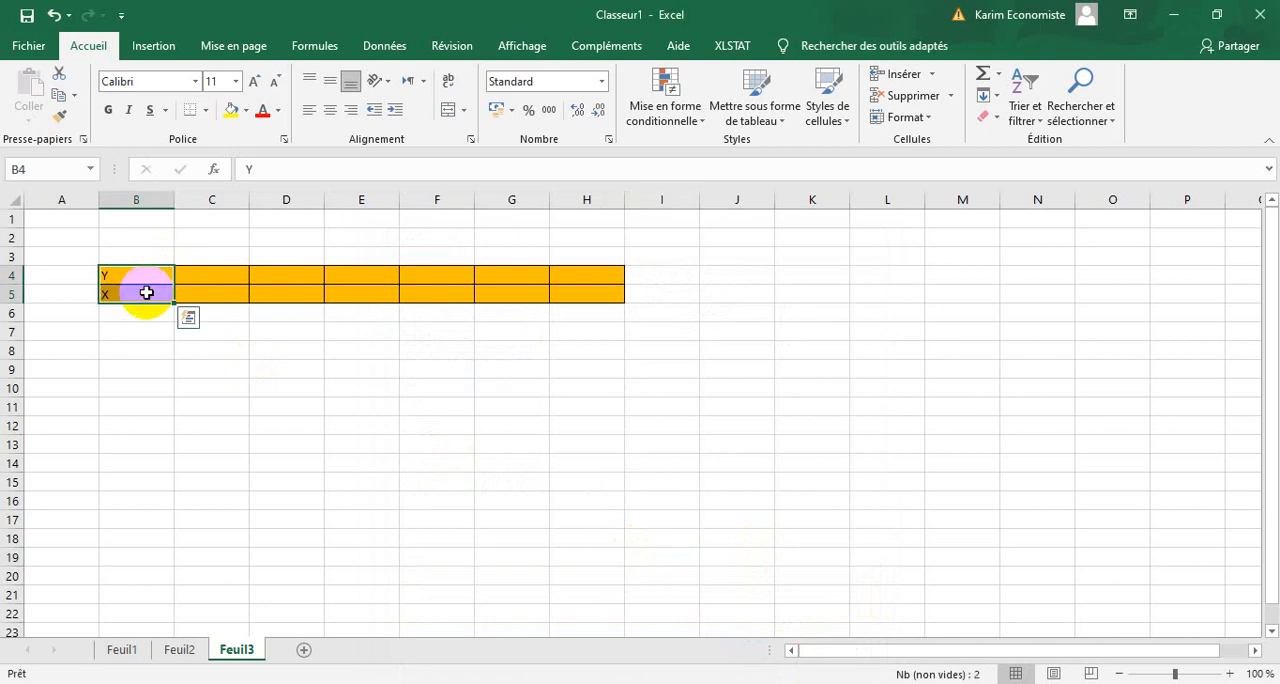
pyautogui.click(206, 386)
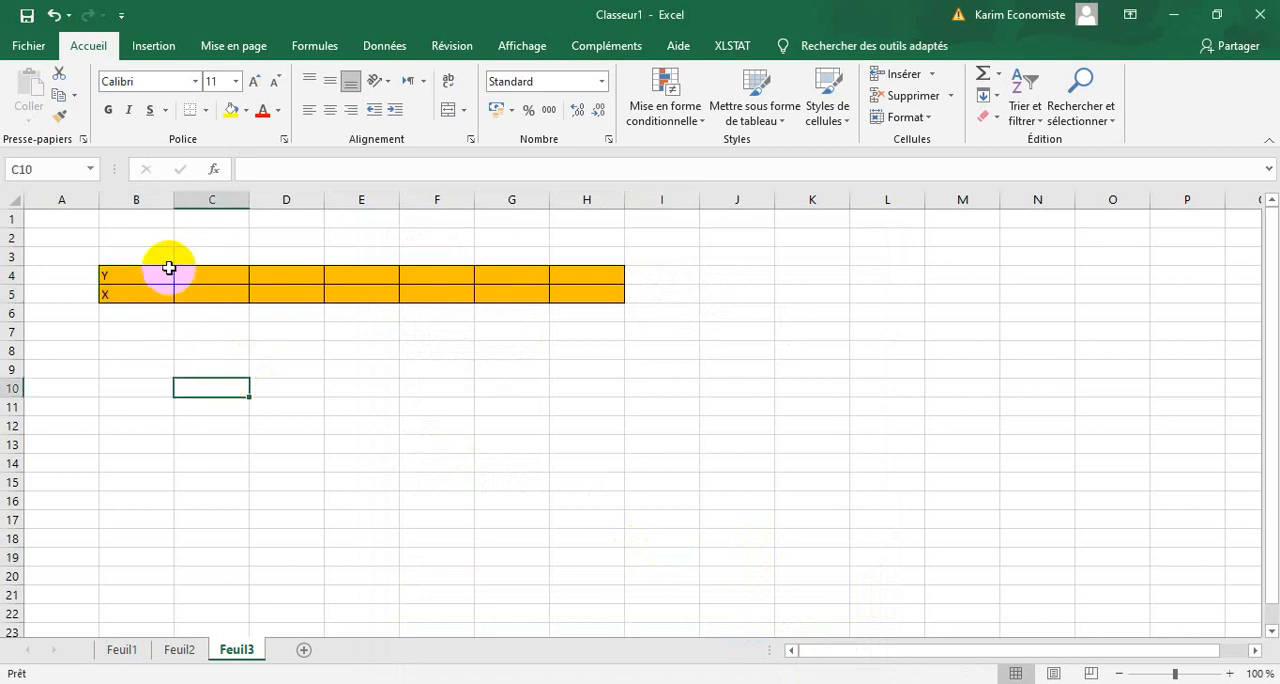
pyautogui.moveTo(169, 268); pyautogui.dragTo(153, 287)
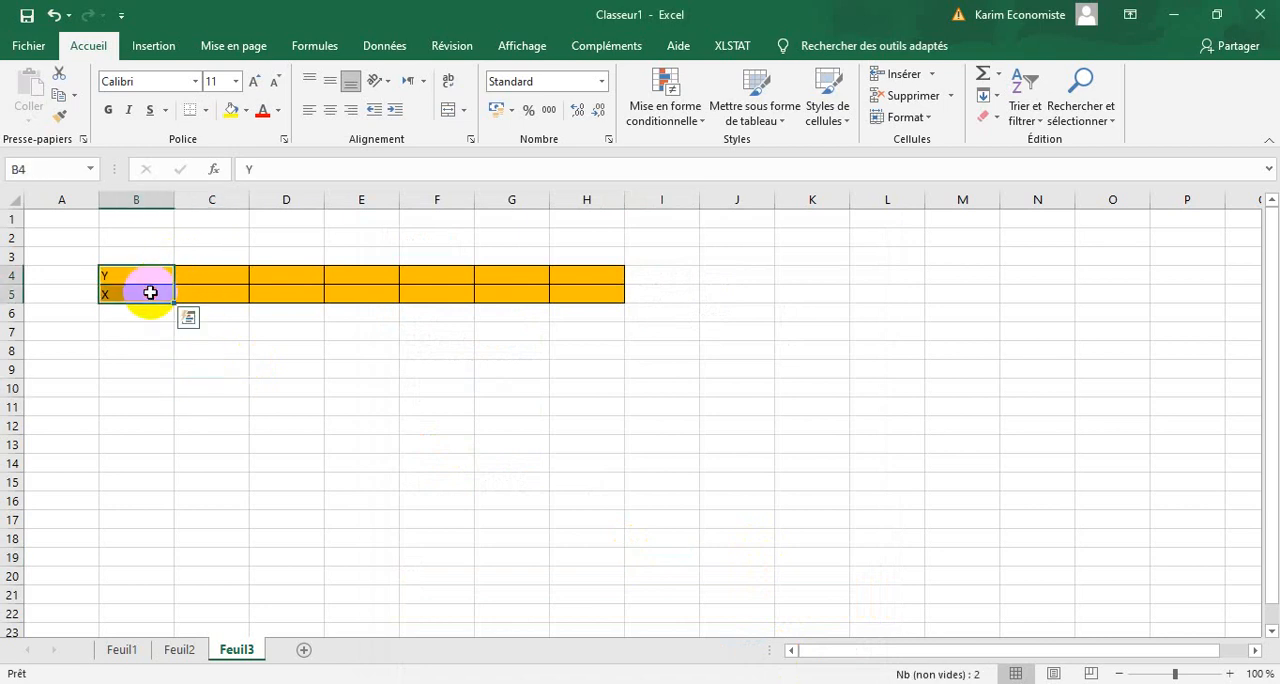
pyautogui.rightClick(150, 292)
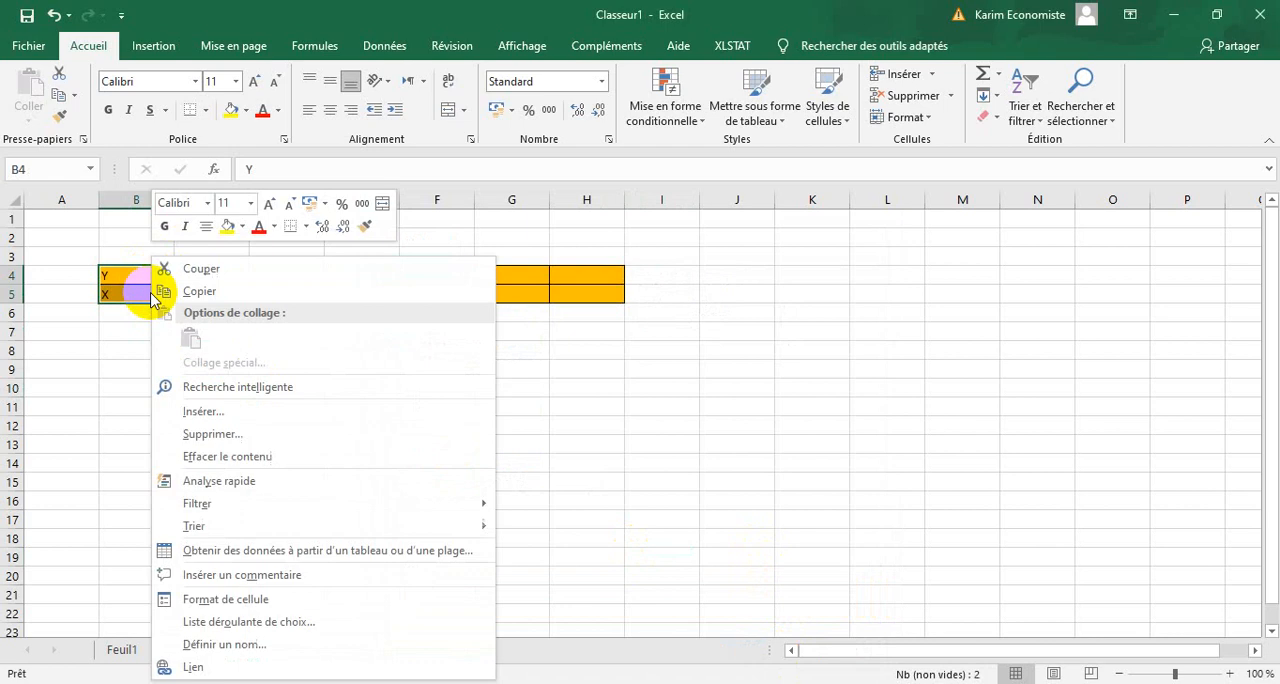
pyautogui.click(216, 599)
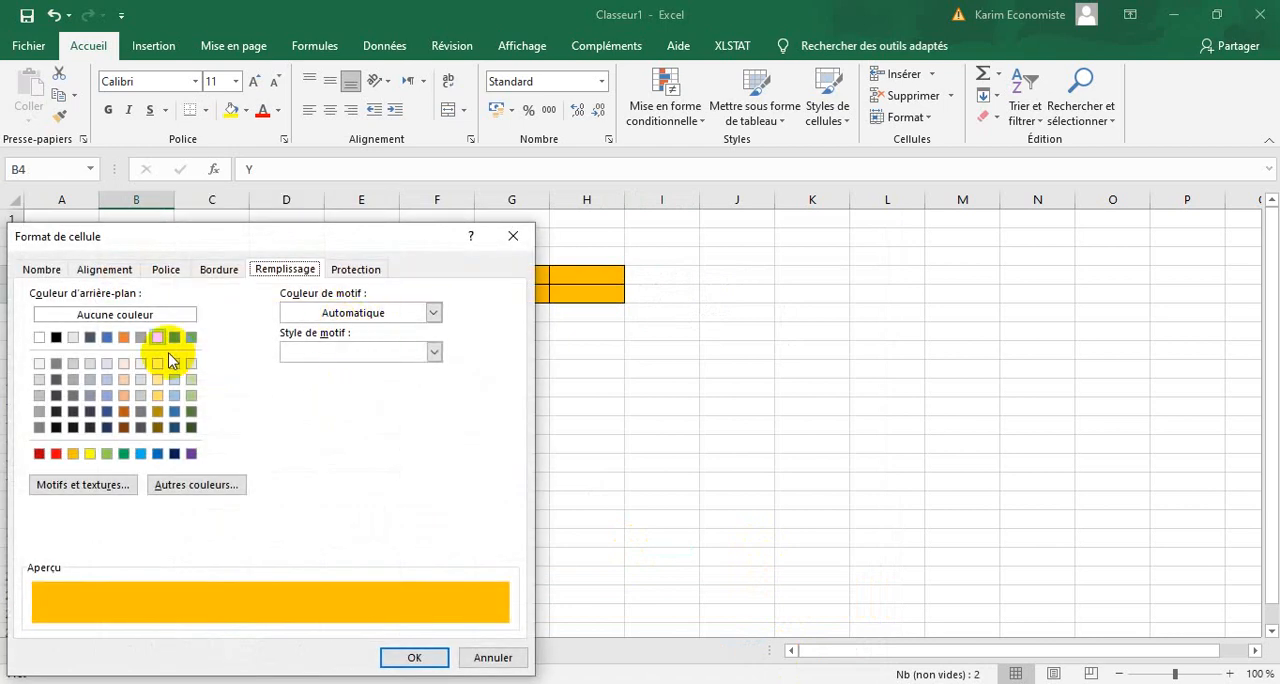
pyautogui.click(124, 338)
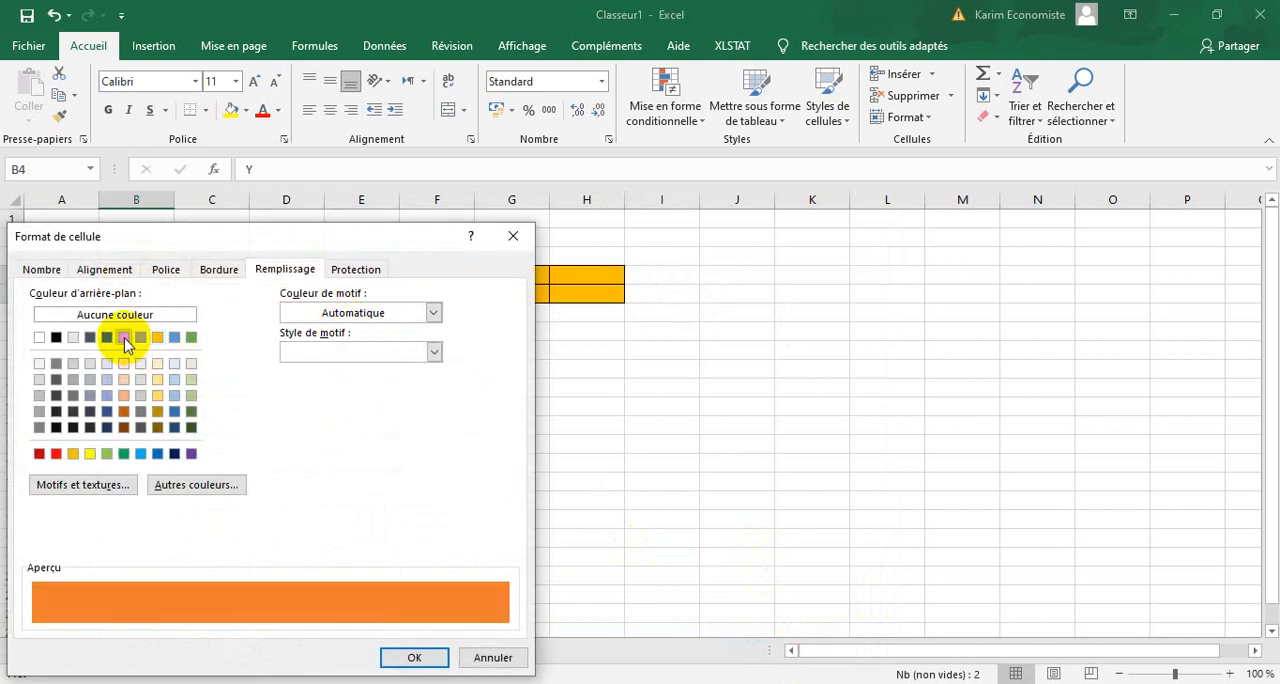
pyautogui.click(414, 657)
pyautogui.click(621, 559)
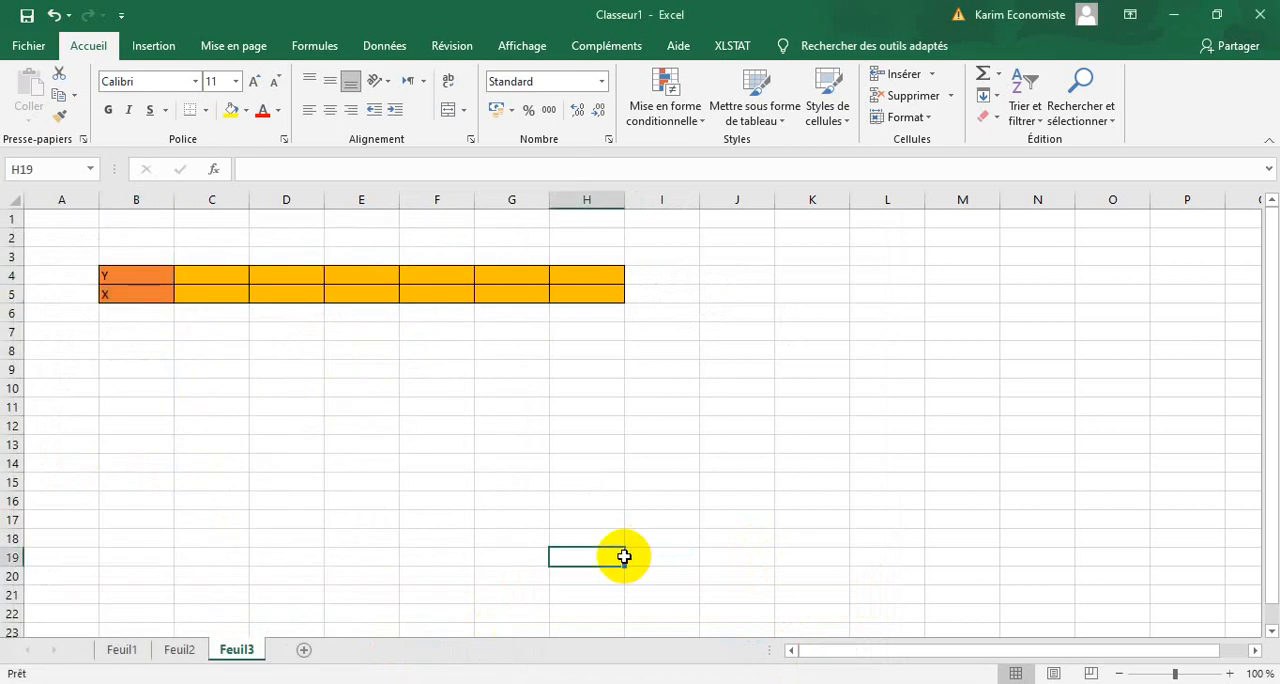
# Center the contents of B4:H5 horizontally and set their font to 12-point bold.
pyautogui.moveTo(621, 271); pyautogui.dragTo(129, 286)
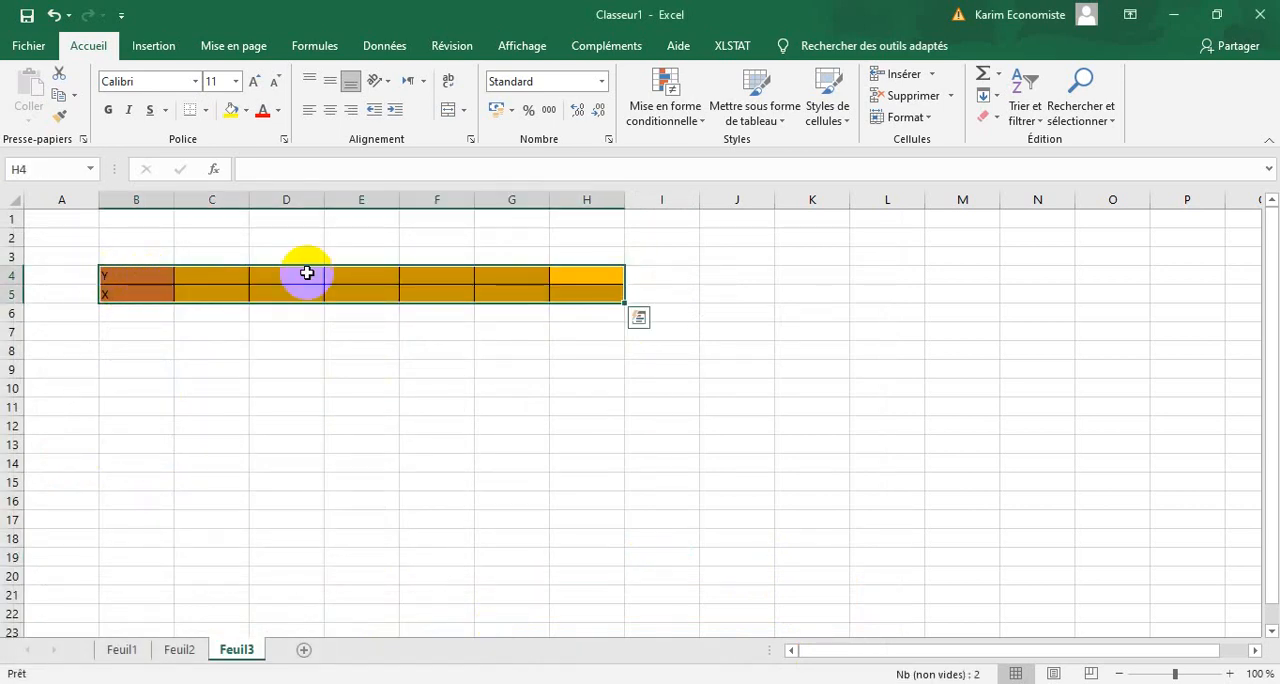
pyautogui.click(332, 114)
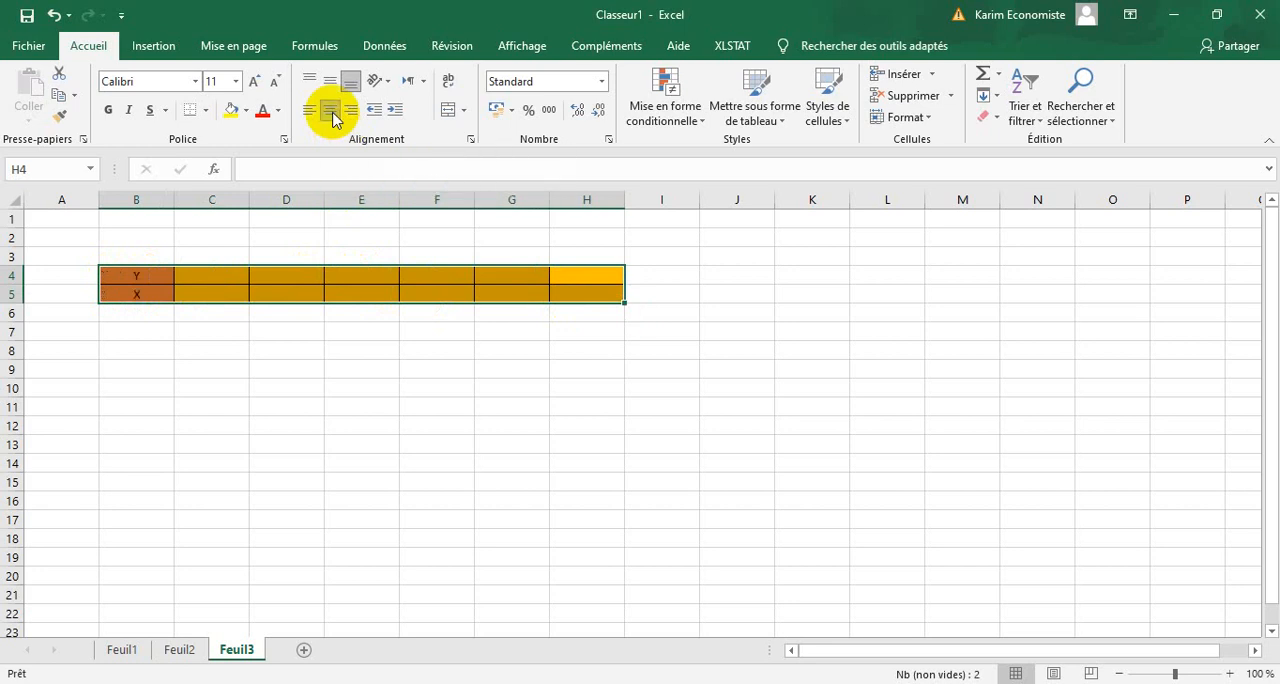
pyautogui.click(254, 82)
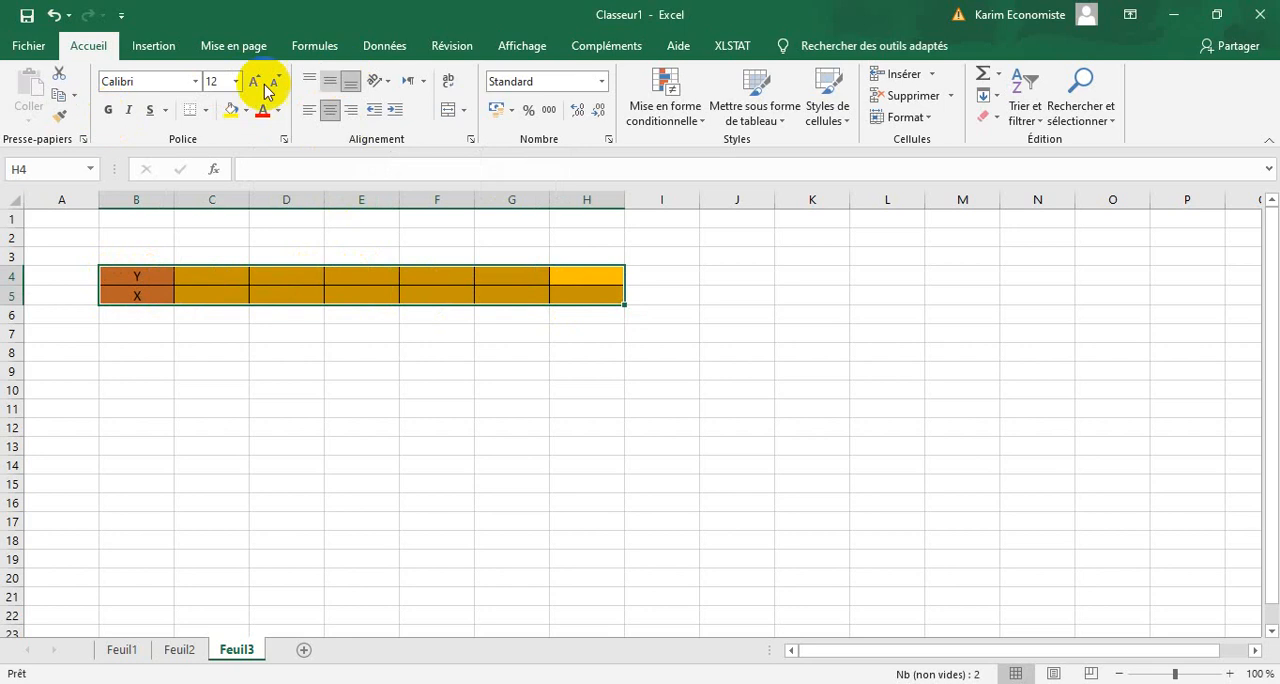
pyautogui.click(108, 112)
pyautogui.click(328, 330)
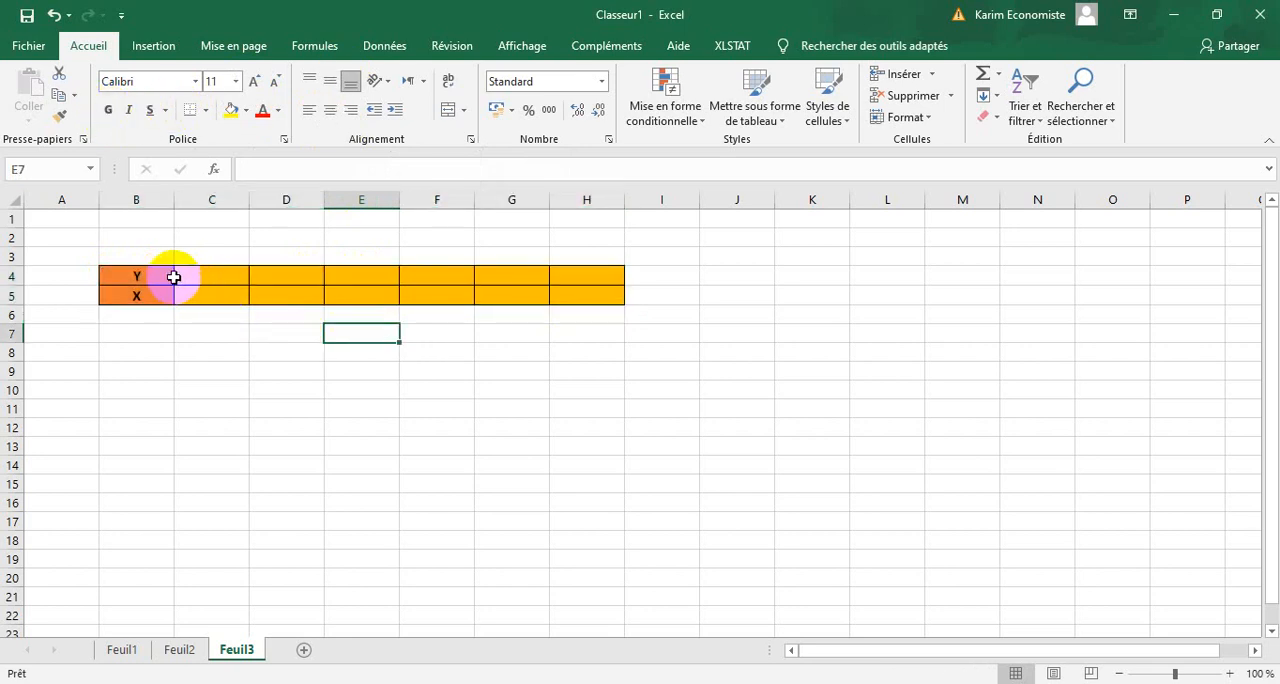
# Check the Y values in the Word table and enter 10, 14 and 24 in cells C4 to E4 in Excel.
pyautogui.click(209, 277)
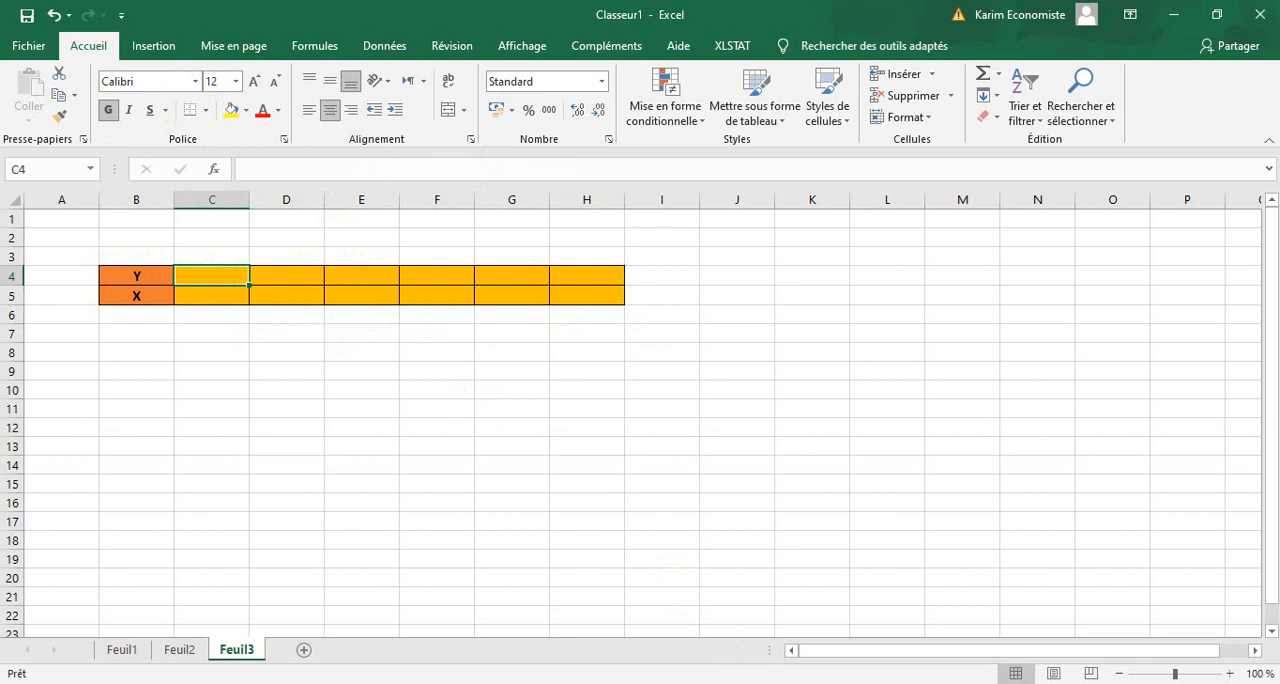
pyautogui.click(760, 680)
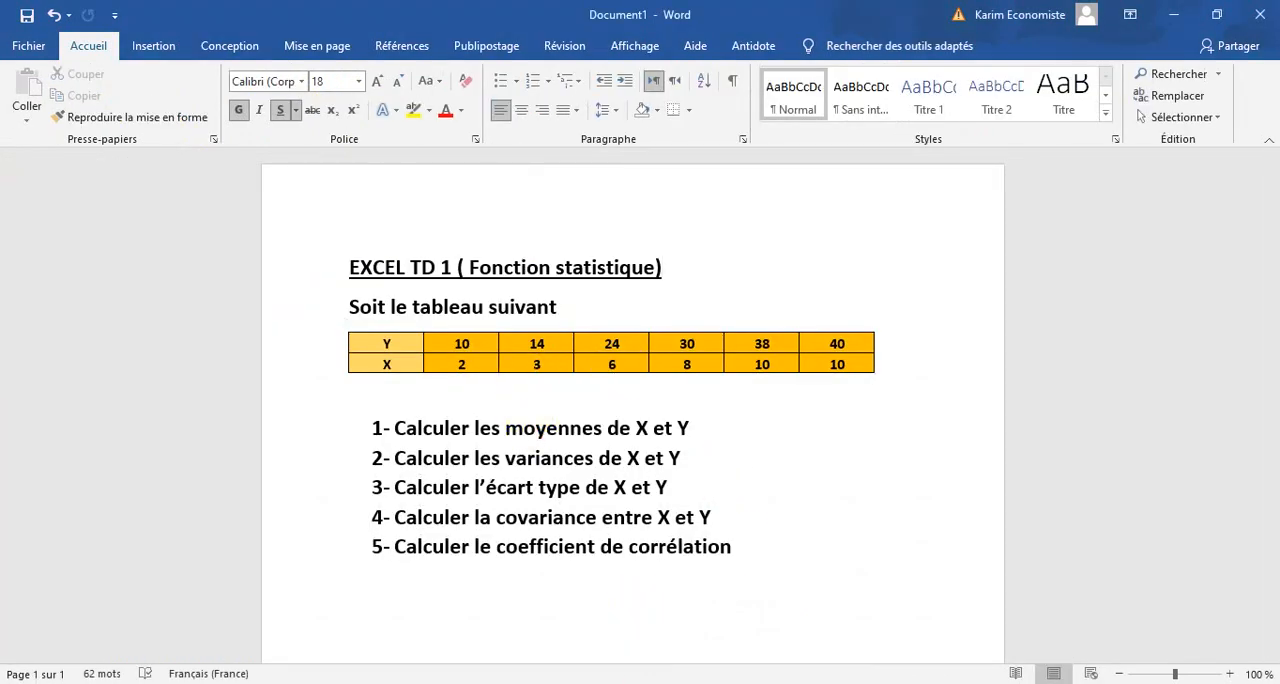
pyautogui.click(710, 681)
pyautogui.click(232, 281)
pyautogui.write('1')
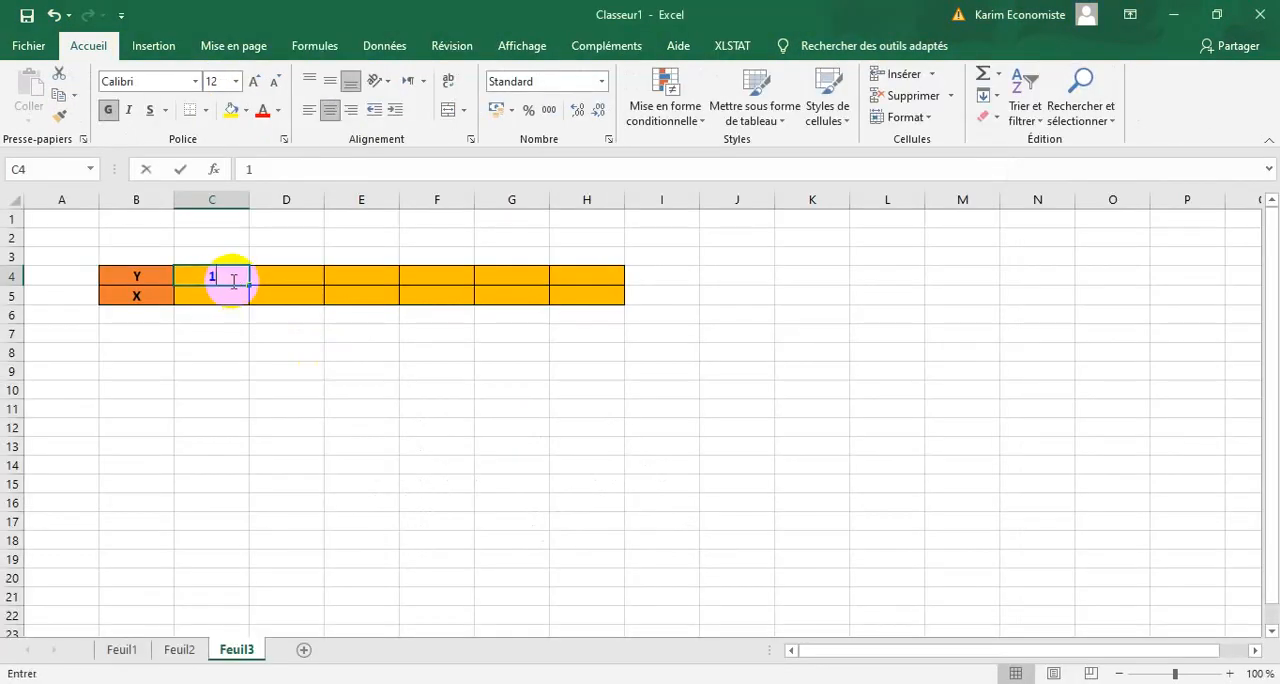
pyautogui.write('0')
pyautogui.press('Tab')
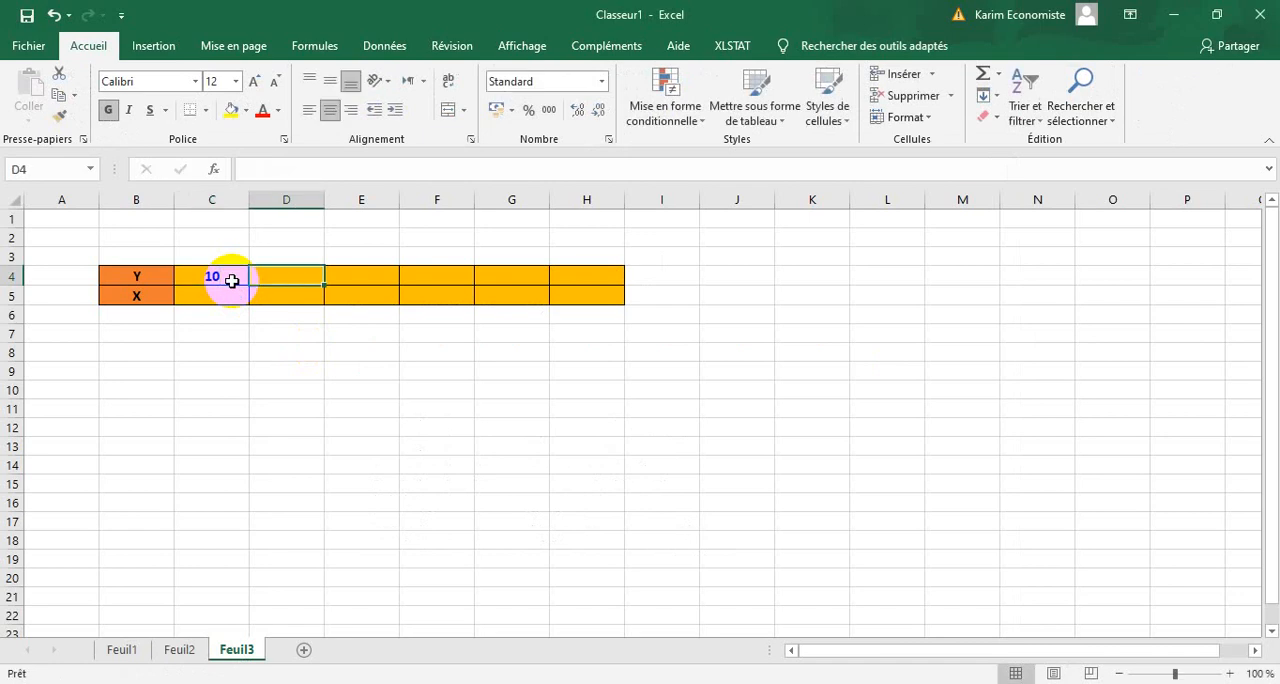
pyautogui.write('14')
pyautogui.press('Tab')
pyautogui.write('2')
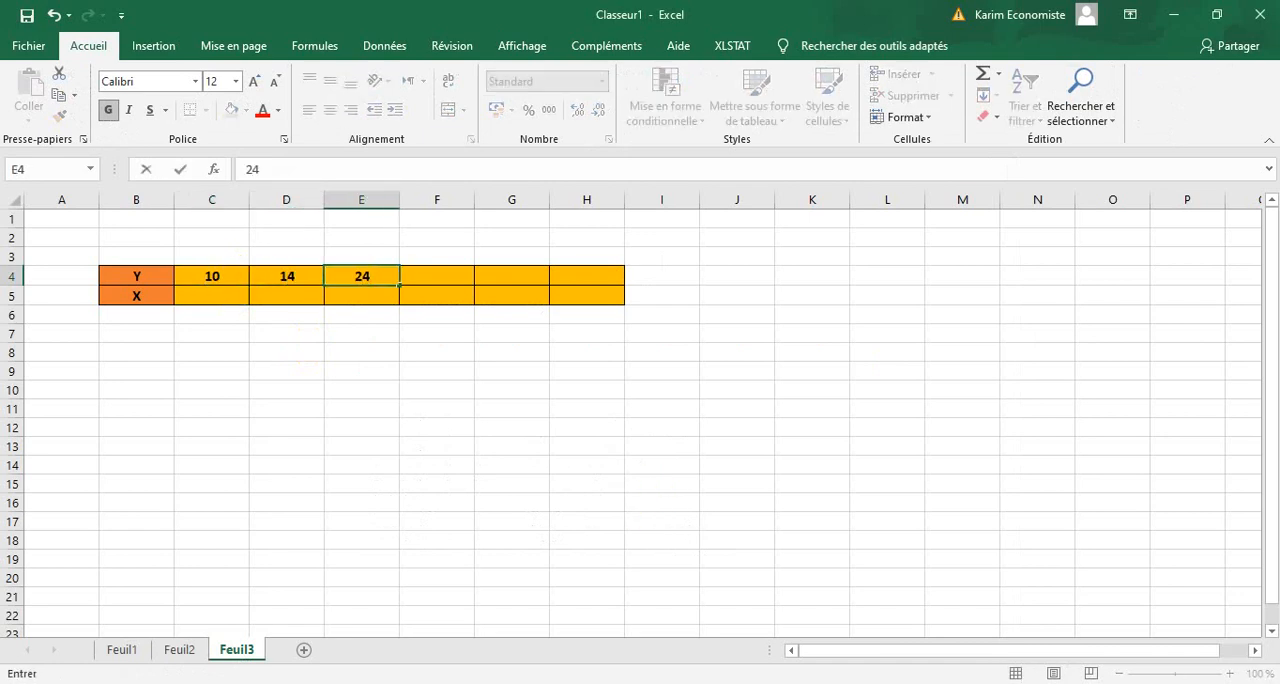
# Check the remaining Y values in the Word table and enter 30, 38 and 40 in cells F4 to H4 in Excel.
pyautogui.click(714, 680)
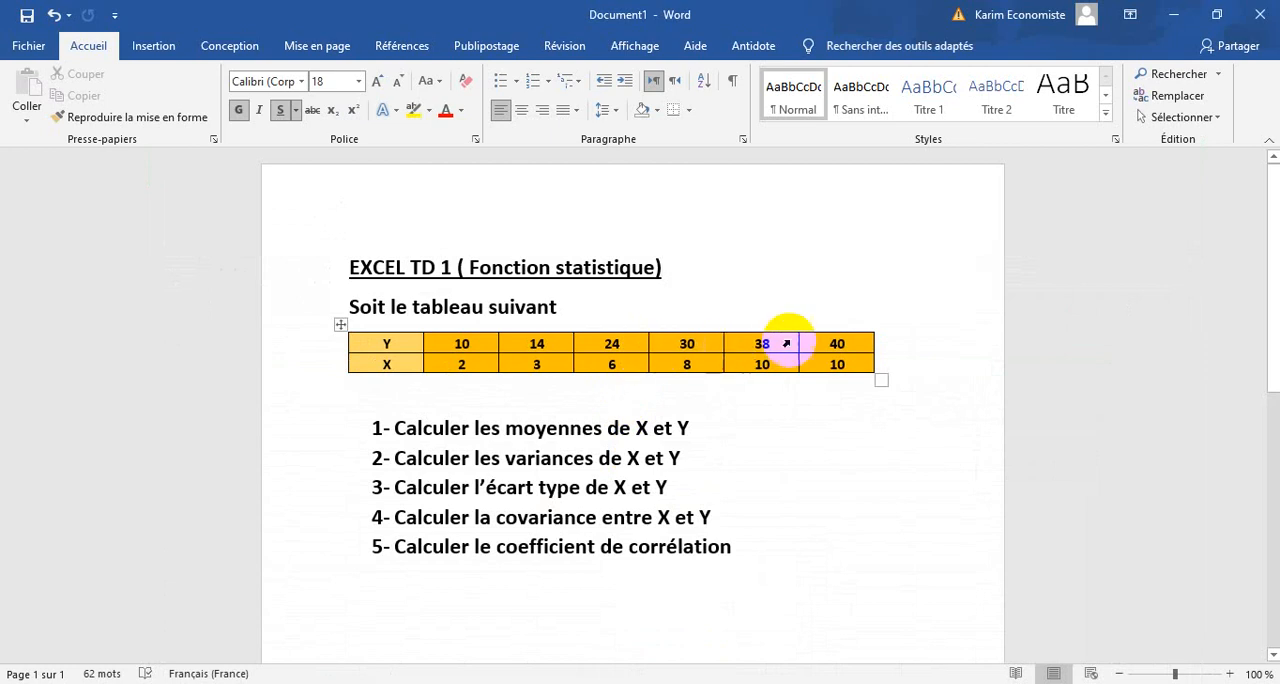
pyautogui.click(758, 681)
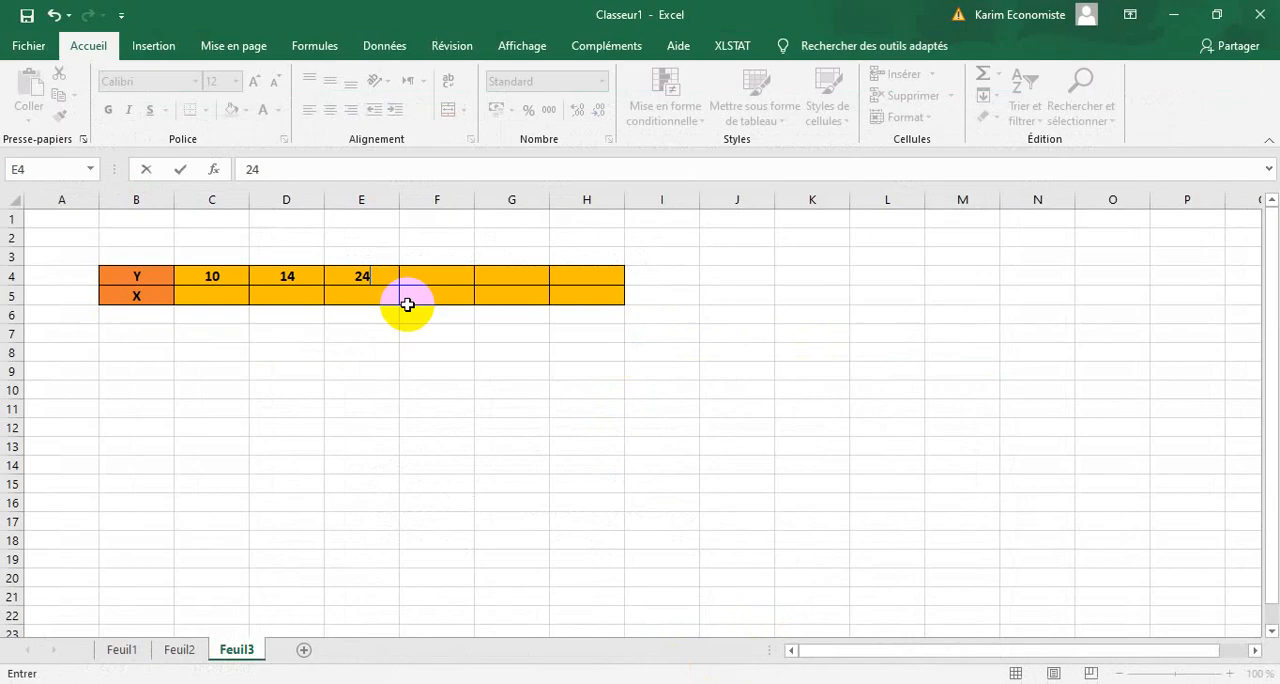
pyautogui.click(408, 281)
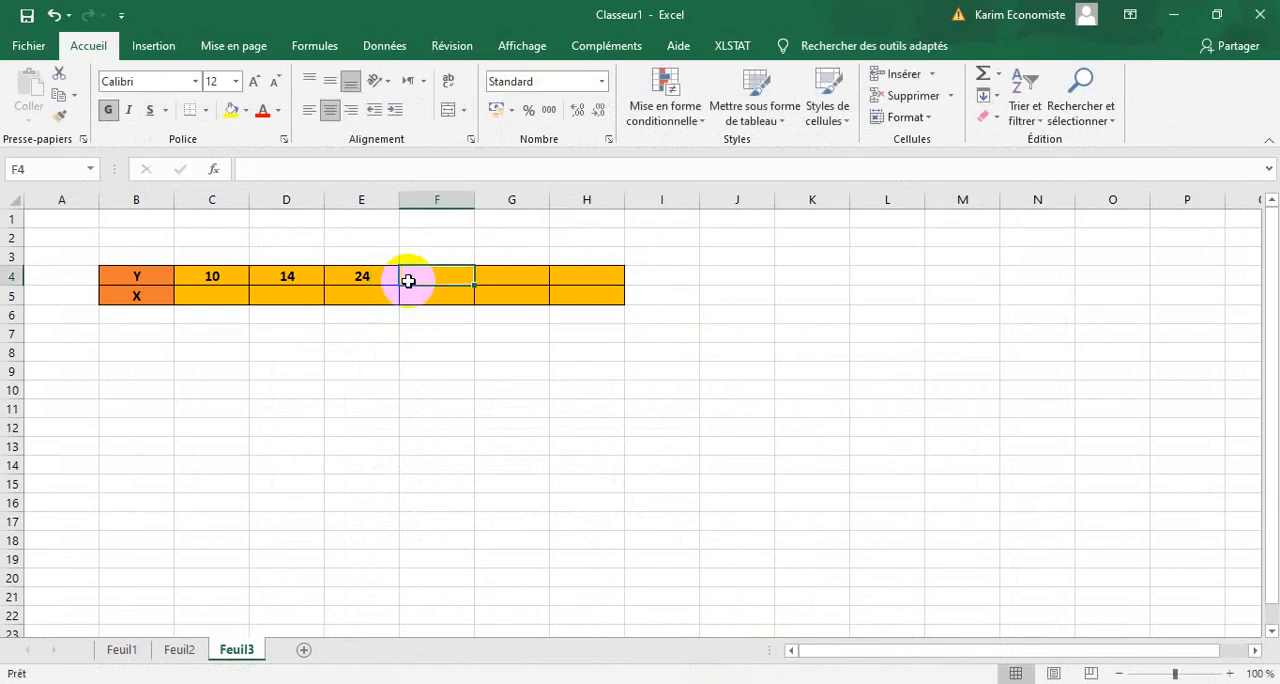
pyautogui.write('30')
pyautogui.press('Tab')
pyautogui.write('38')
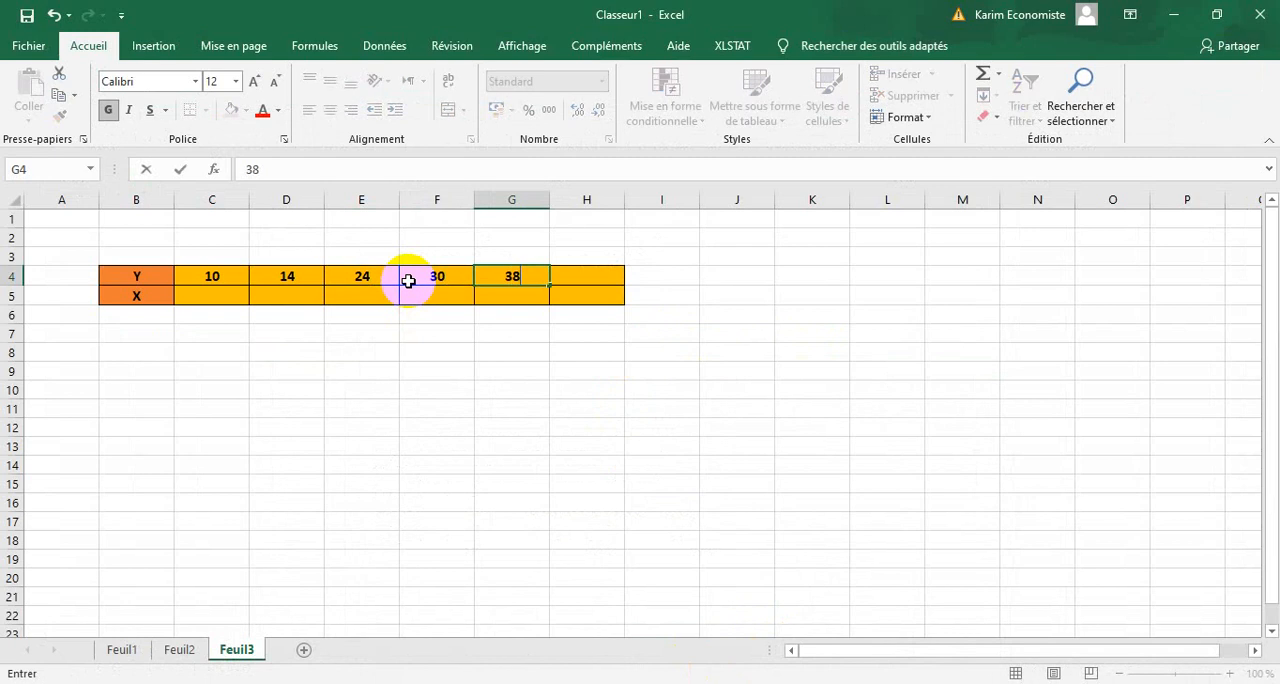
pyautogui.press('Tab')
pyautogui.write('40')
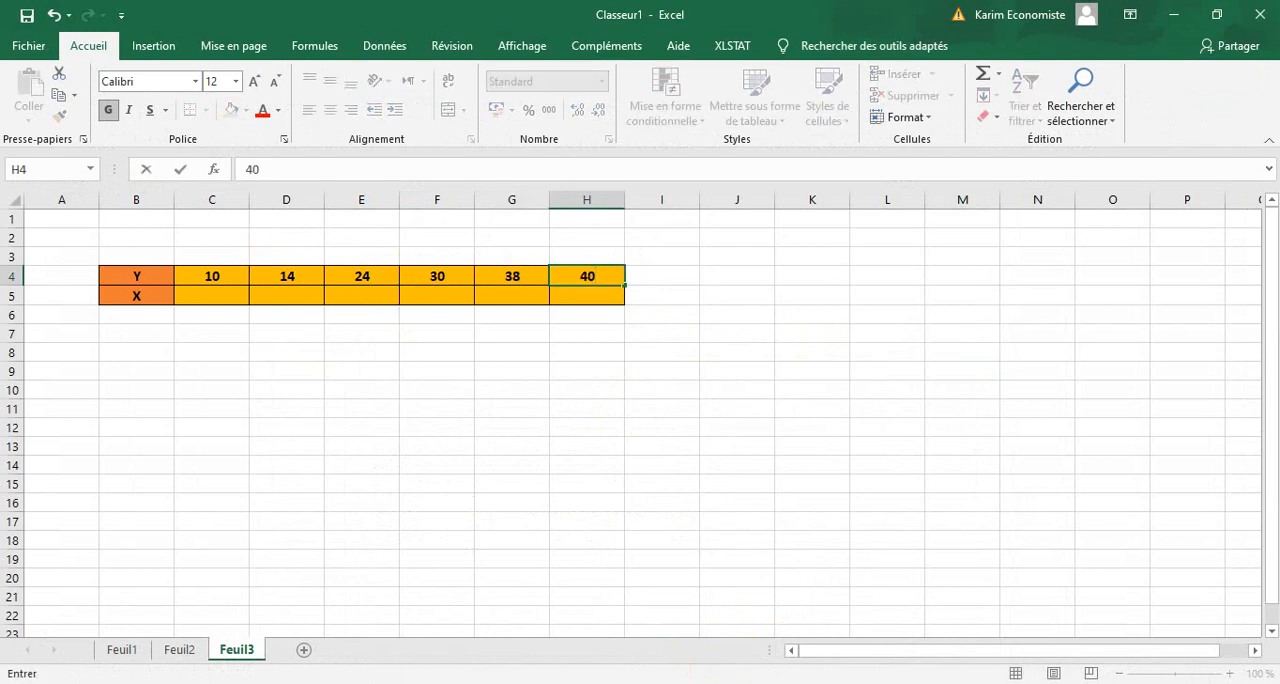
# Check the X values in the Word table and enter 2, 3, 6 and 8 in cells C5 to F5 in Excel.
pyautogui.hotkey('alt', 'Tab')
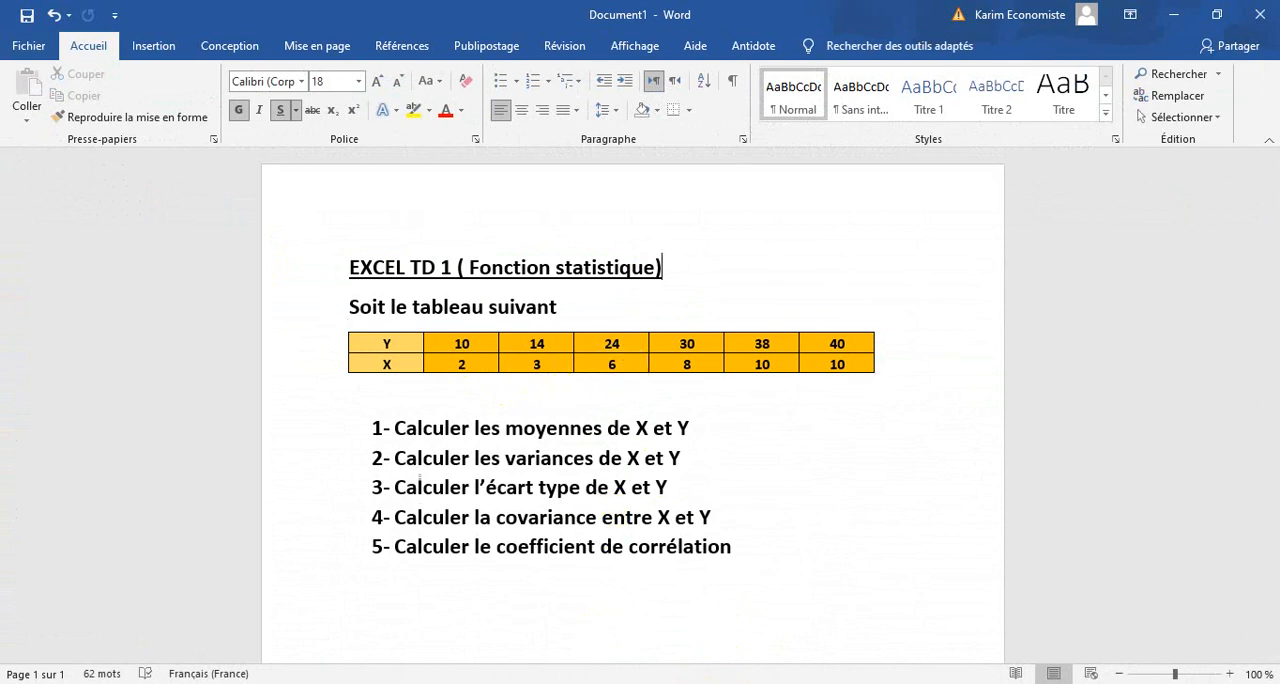
pyautogui.hotkey('alt', 'Tab')
pyautogui.click(237, 298)
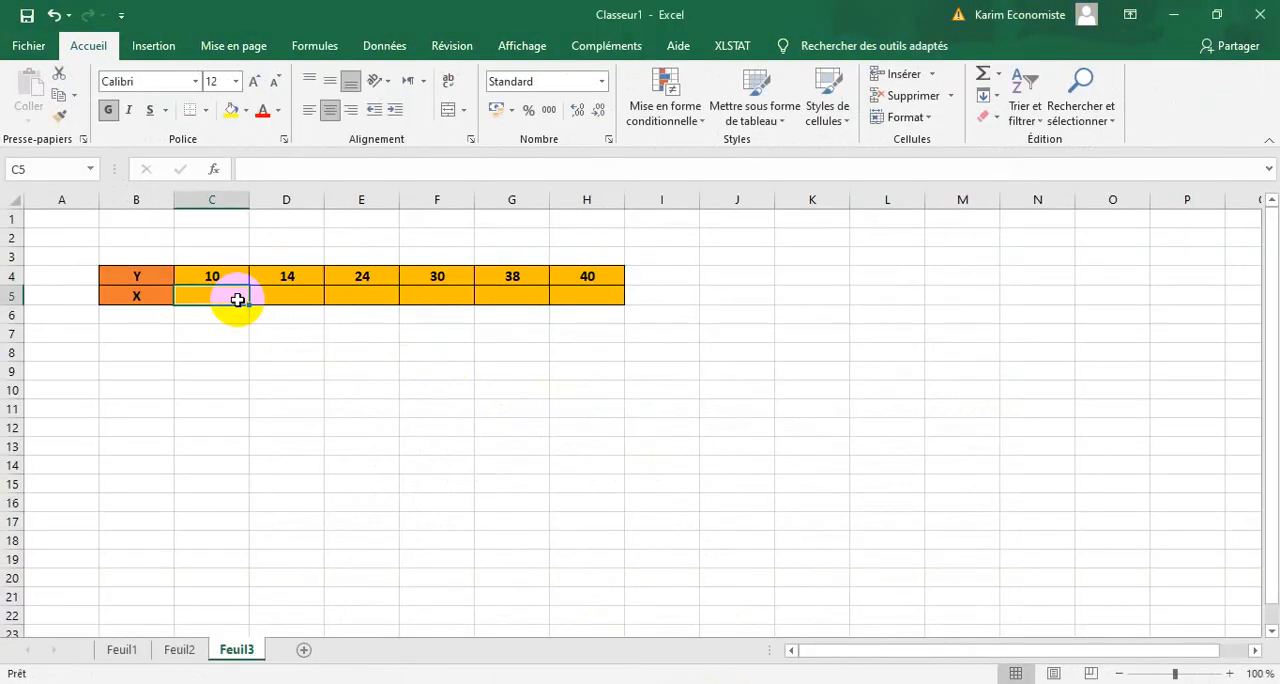
pyautogui.write('2')
pyautogui.press('Tab')
pyautogui.write('3')
pyautogui.press('Tab')
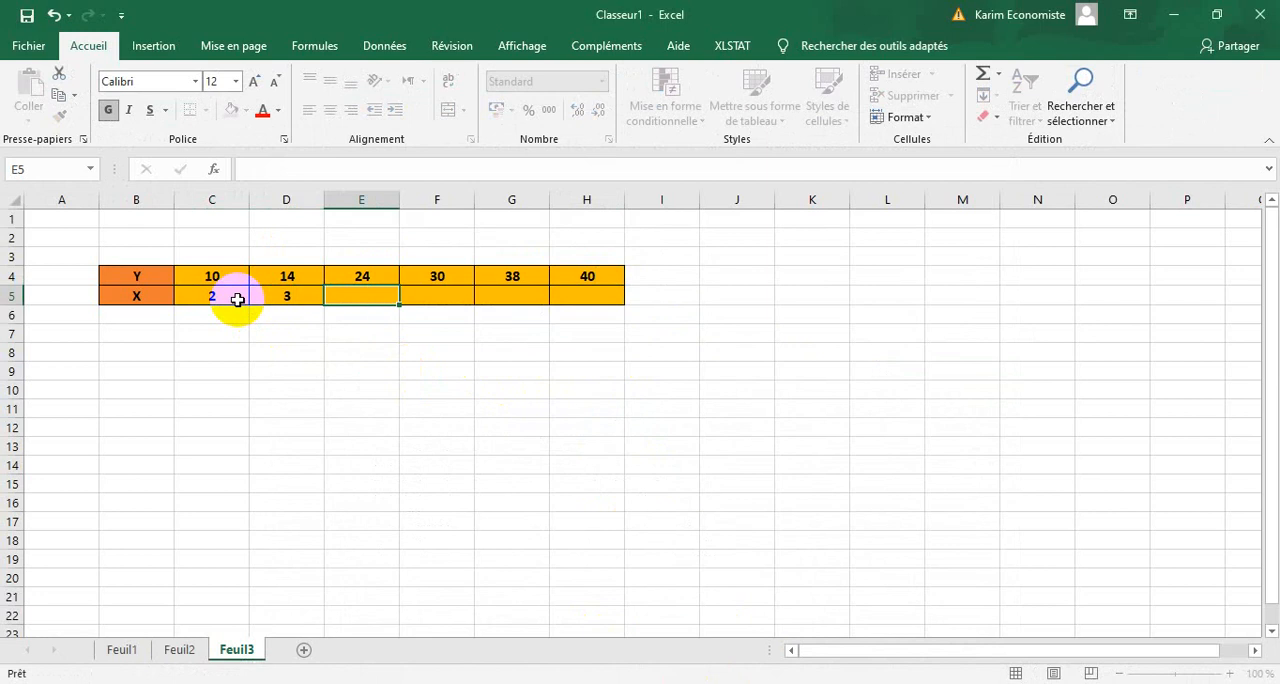
pyautogui.write('6')
pyautogui.press('Tab')
pyautogui.write('8')
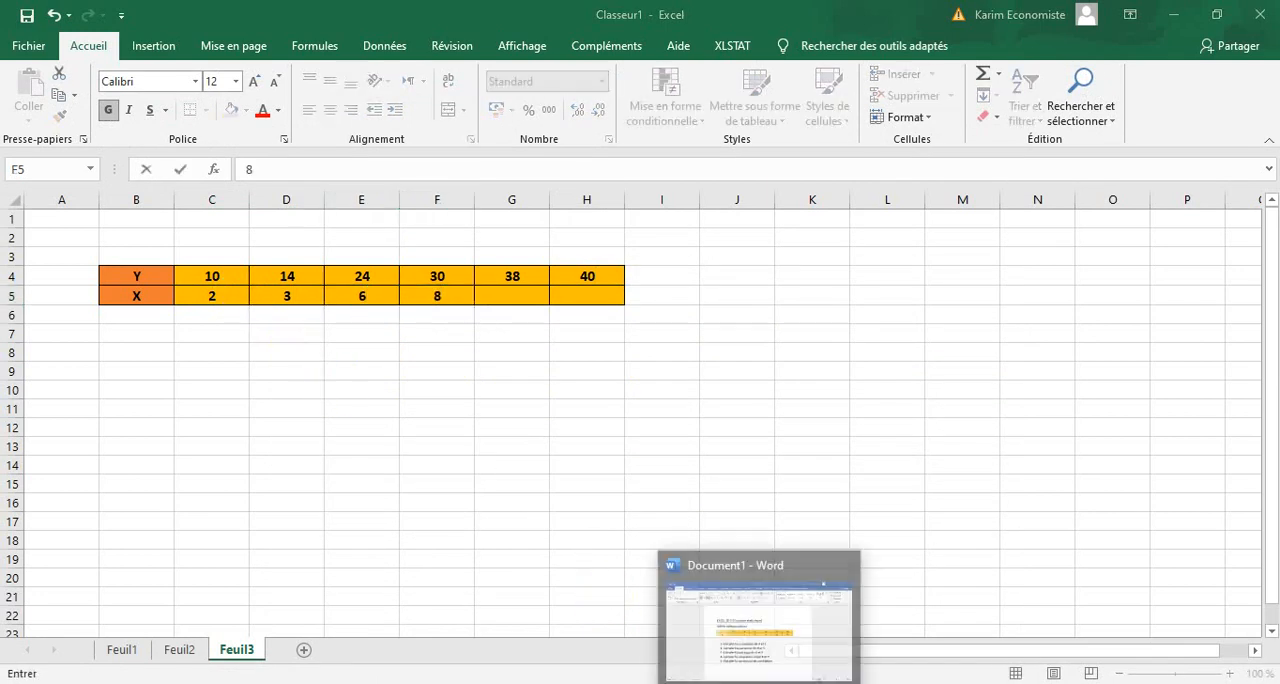
# Check the last two X values in the Word table and enter 10 in both G5 and H5 in Excel.
pyautogui.click(750, 615)
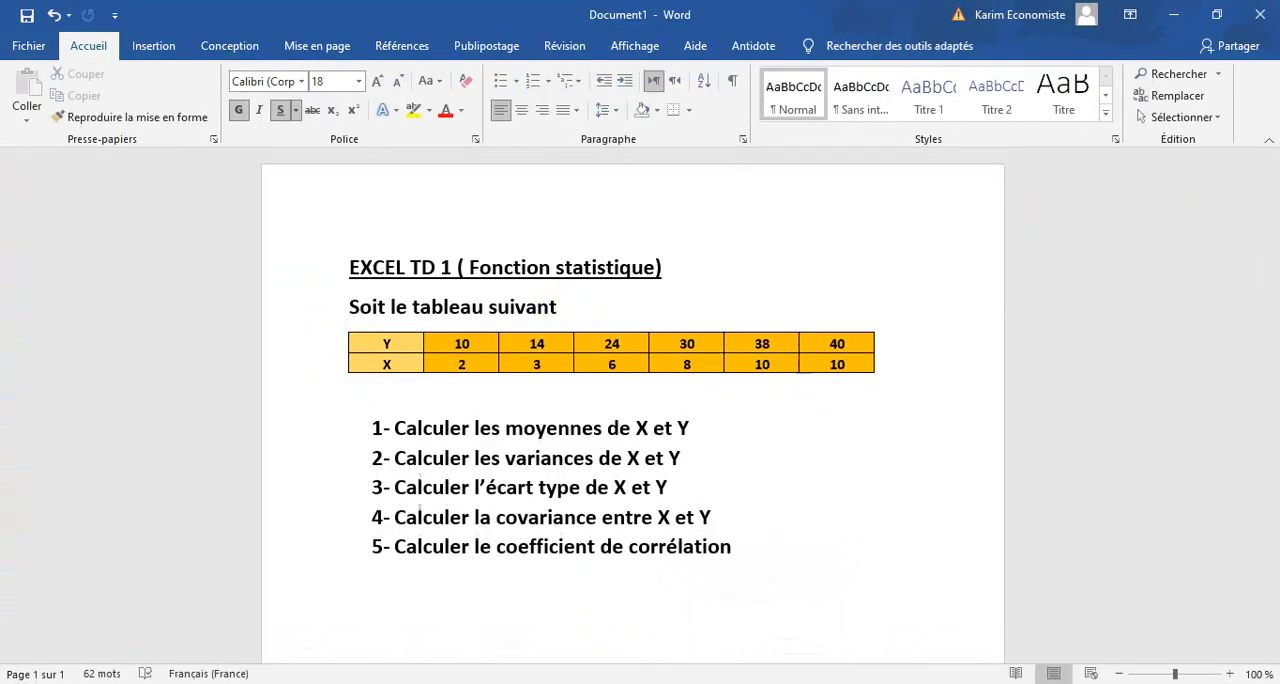
pyautogui.hotkey('alt', 'Tab')
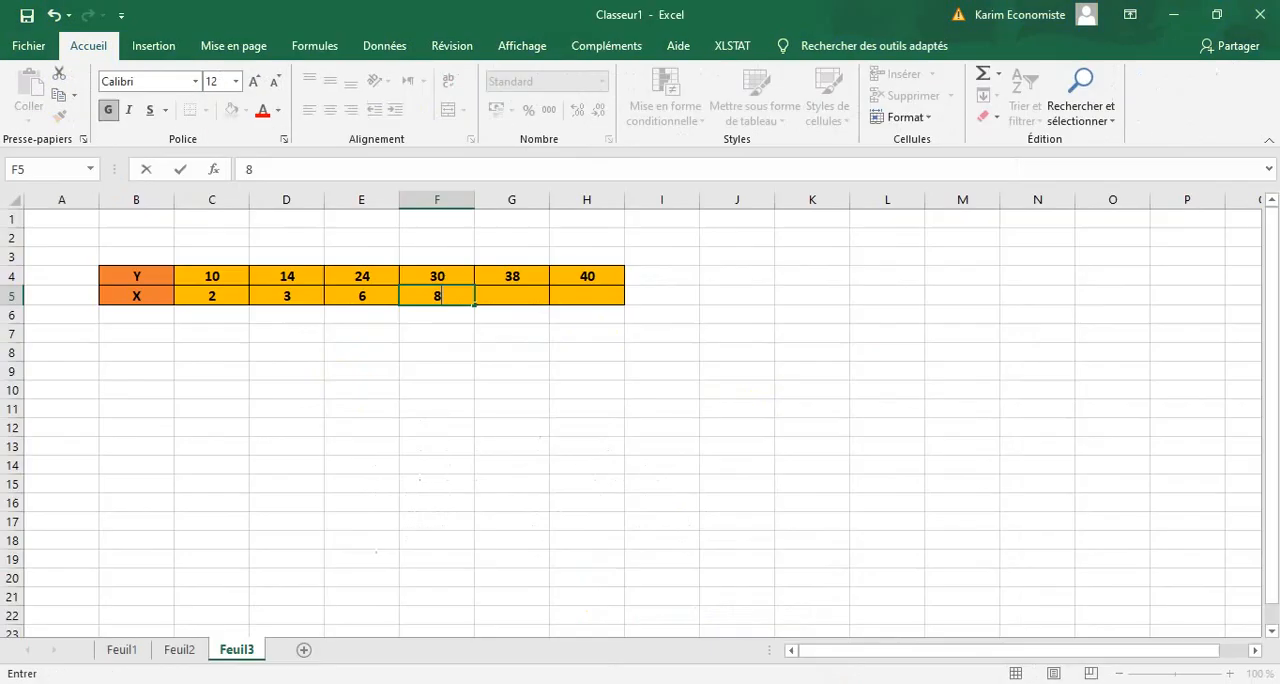
pyautogui.click(527, 303)
pyautogui.write('10')
pyautogui.press('Tab')
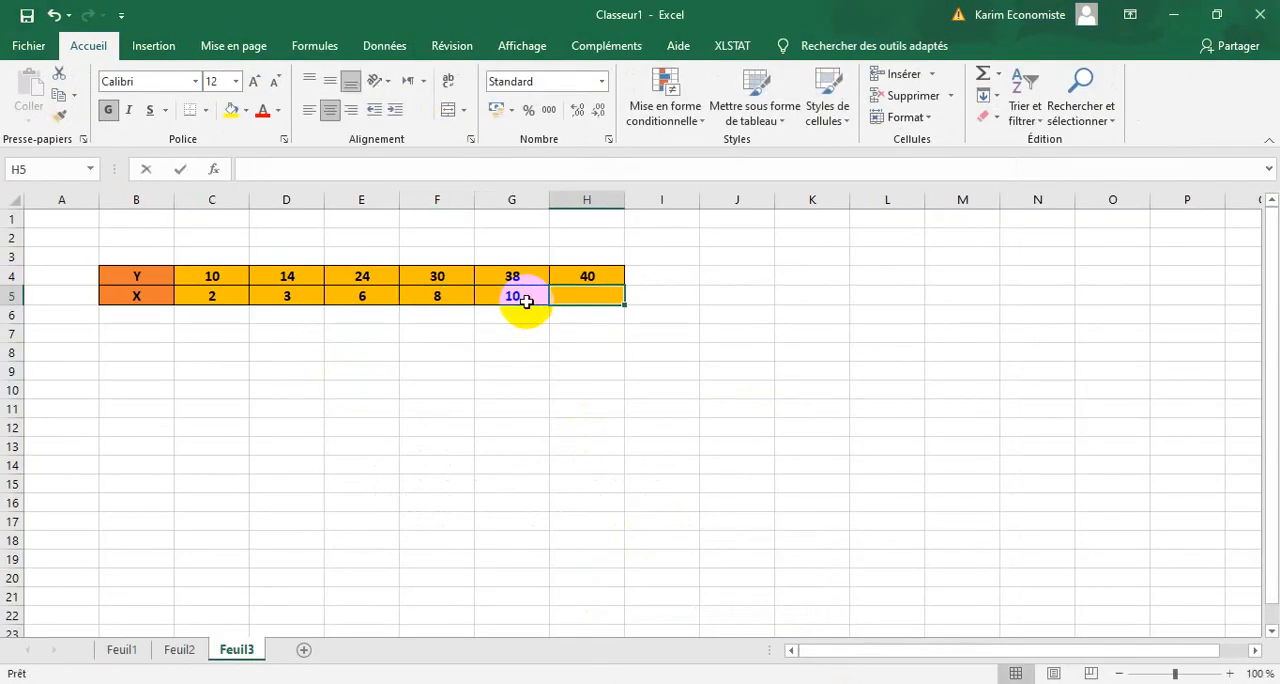
pyautogui.write('10')
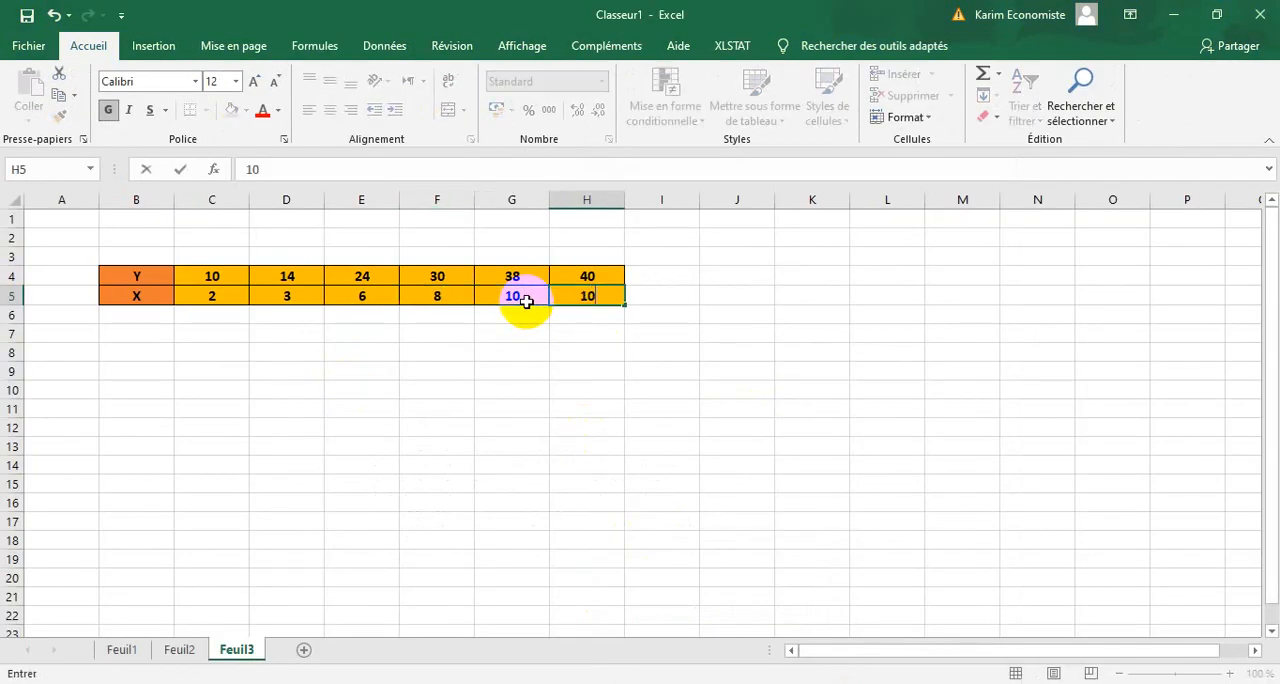
pyautogui.click(575, 340)
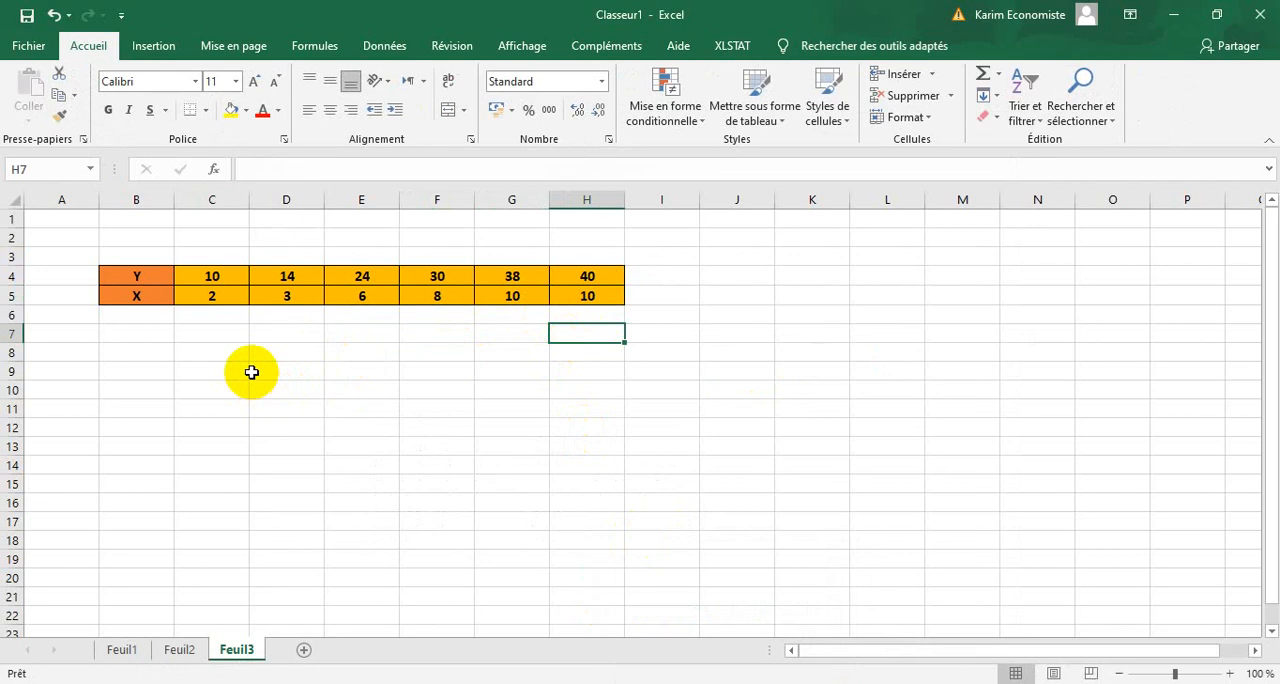
# Format D9:E10 below the data table with outline and inside borders and a light gold fill.
pyautogui.moveTo(247, 366); pyautogui.dragTo(250, 374)
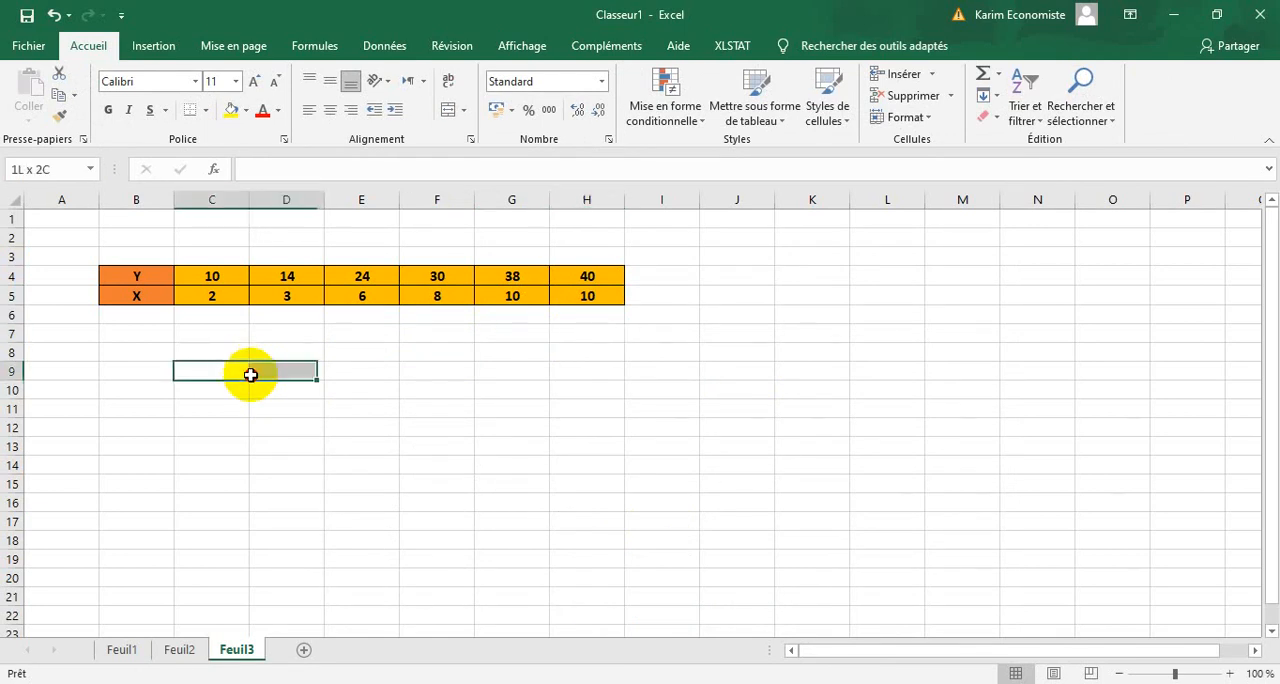
pyautogui.click(297, 406)
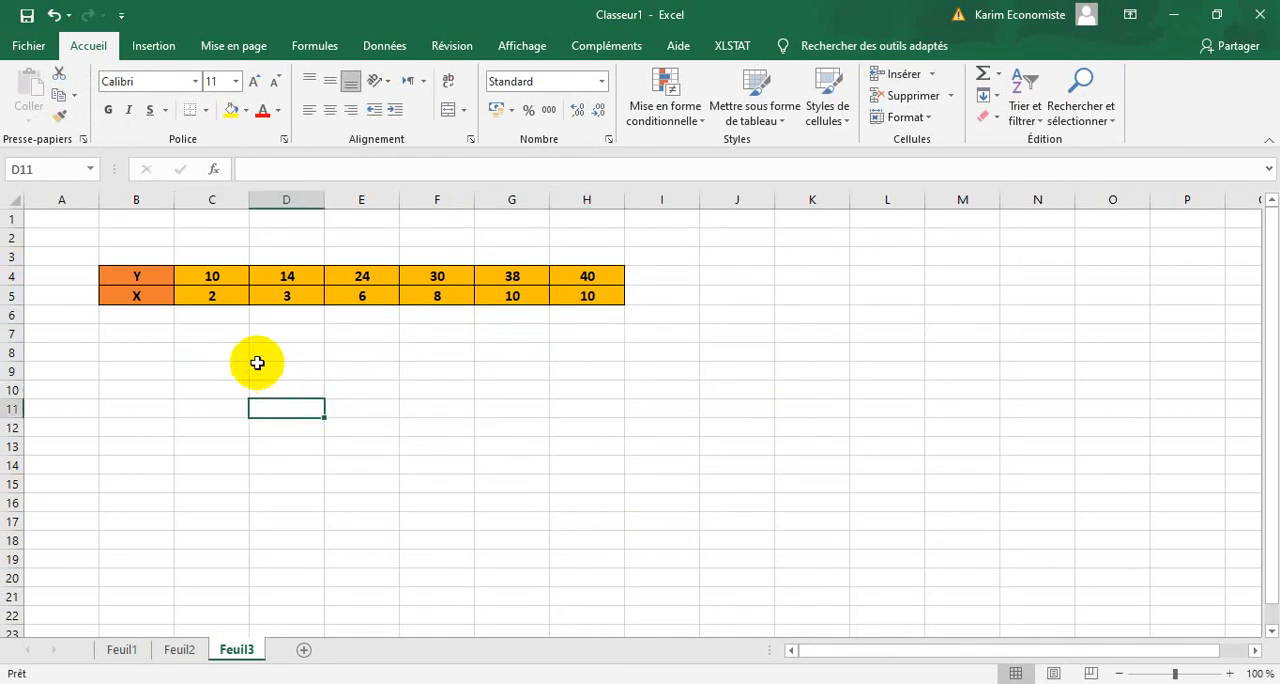
pyautogui.moveTo(250, 364); pyautogui.dragTo(365, 391)
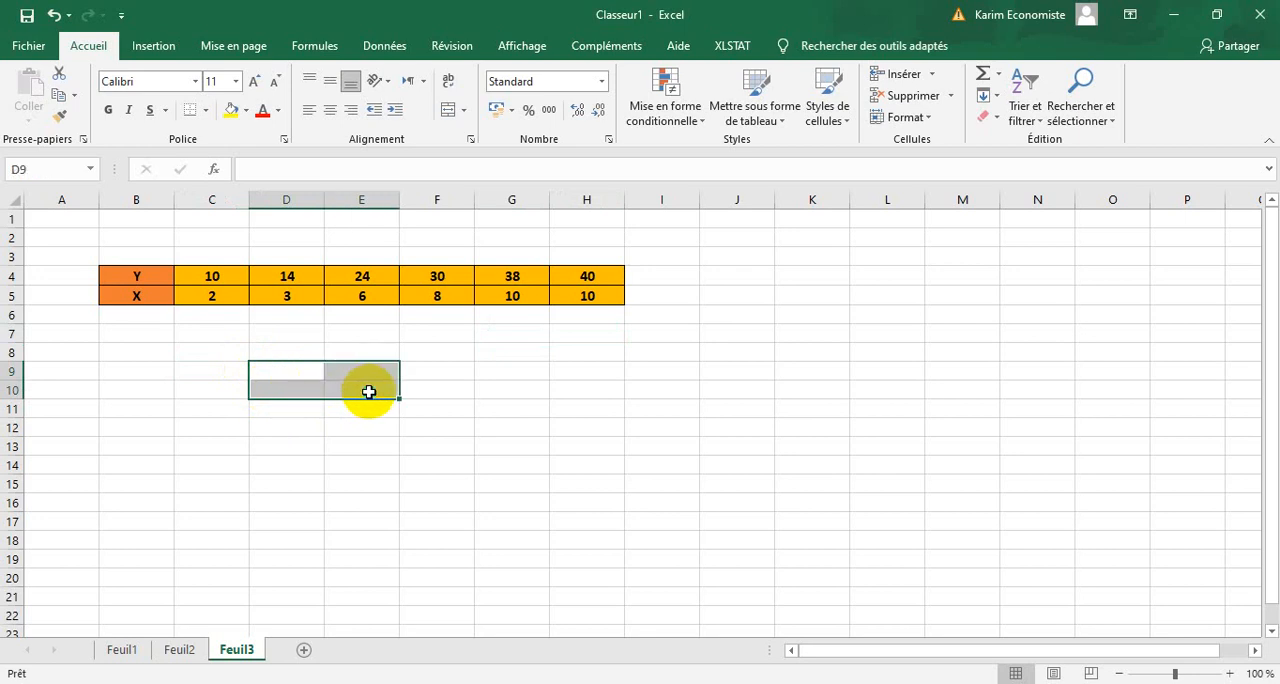
pyautogui.rightClick(369, 393)
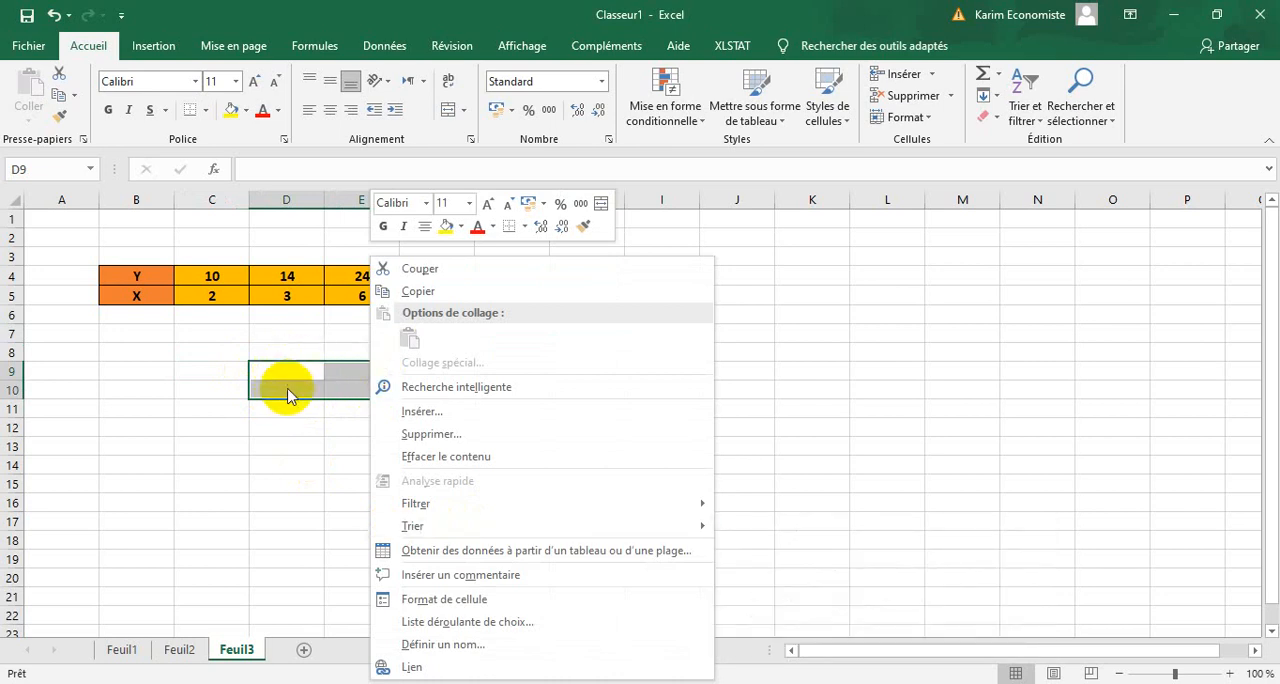
pyautogui.click(441, 599)
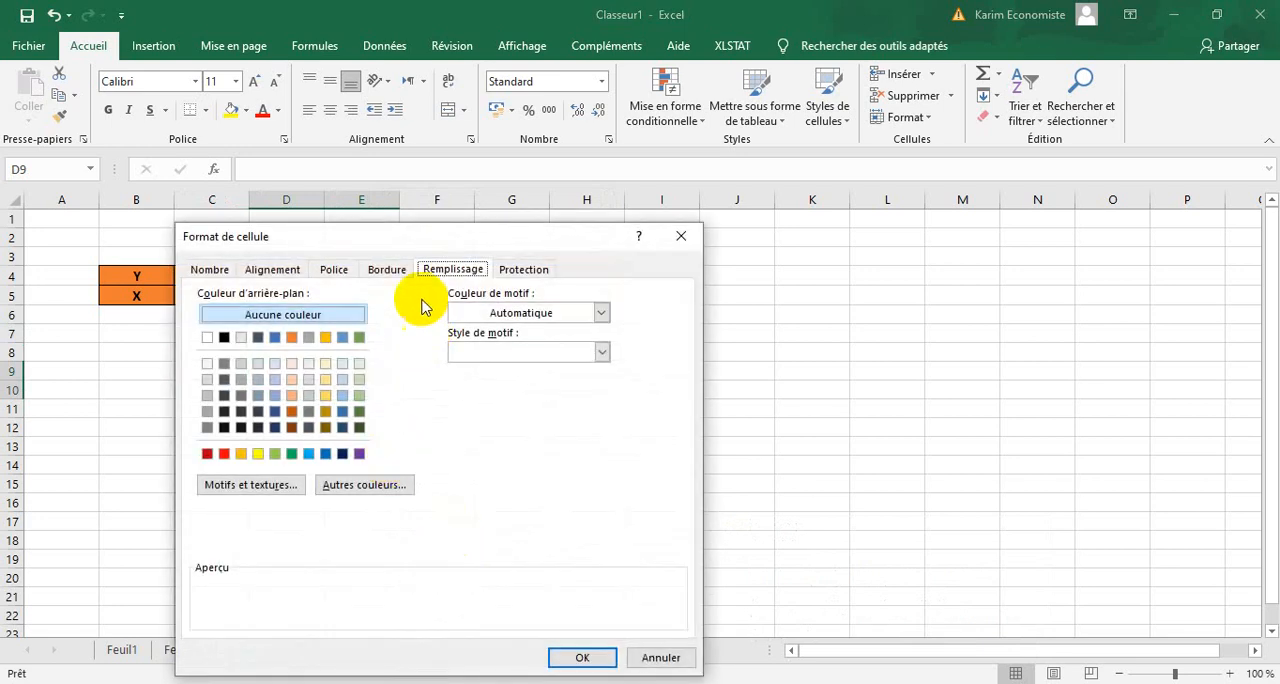
pyautogui.click(386, 268)
pyautogui.click(454, 332)
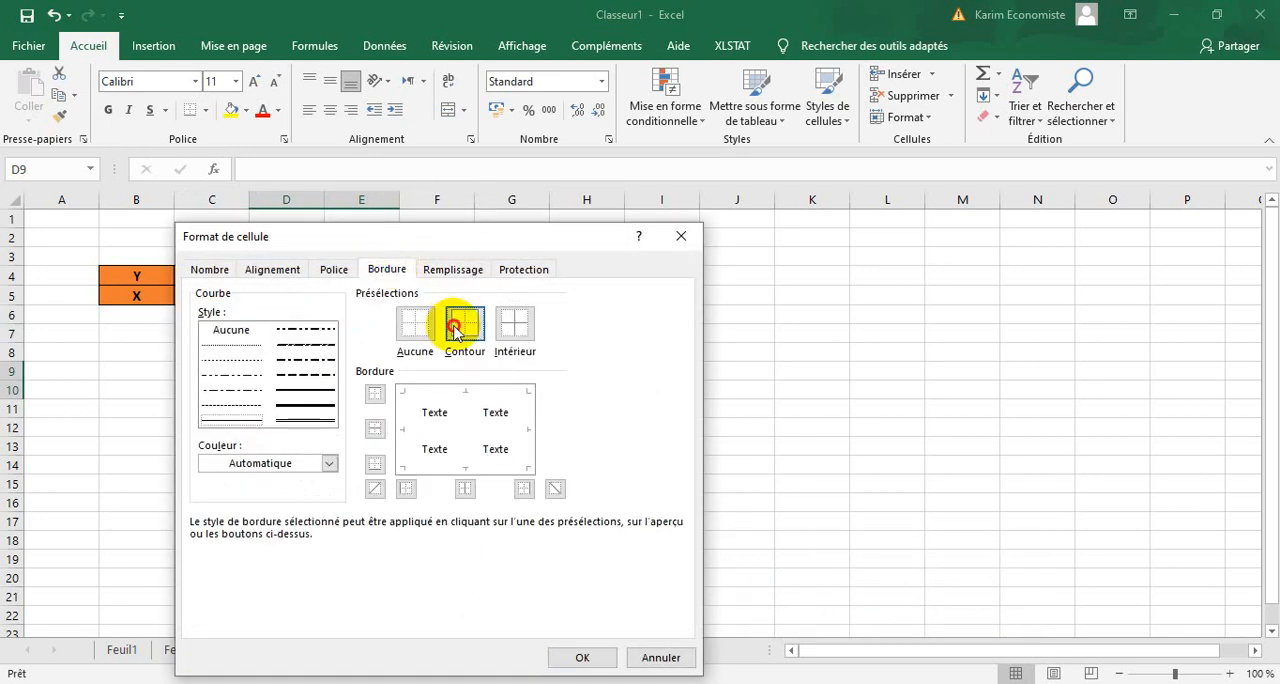
pyautogui.click(514, 323)
pyautogui.click(455, 270)
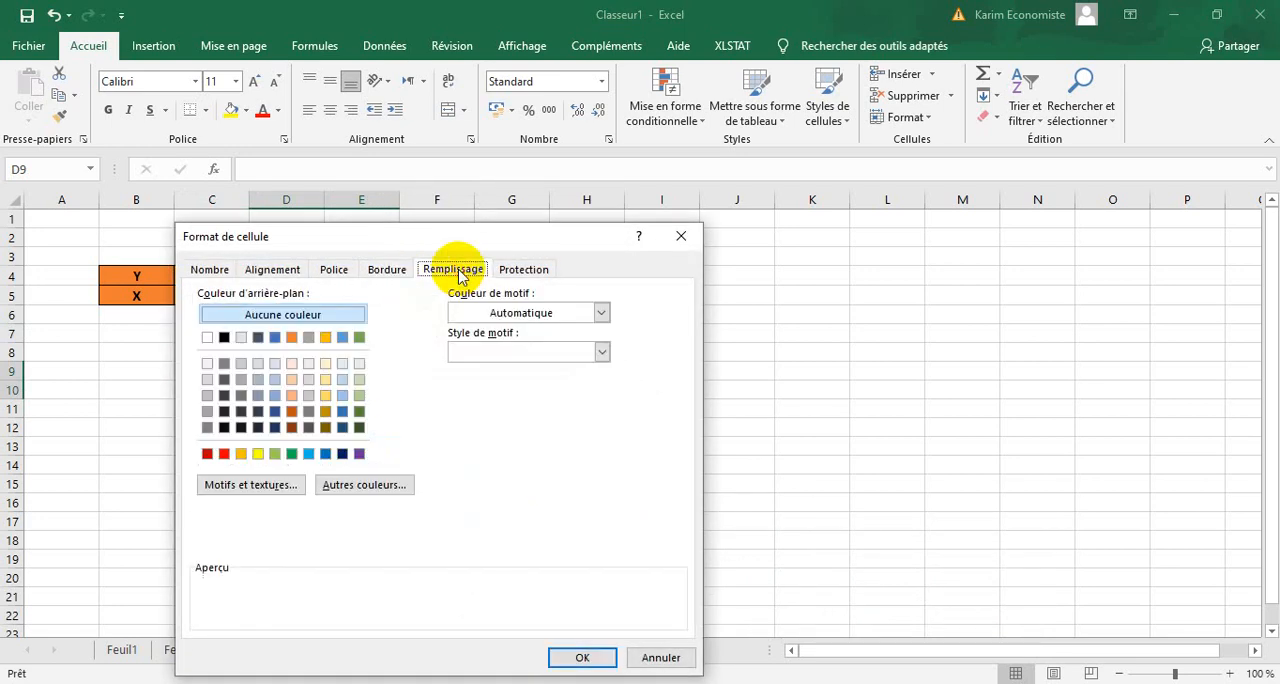
pyautogui.click(324, 396)
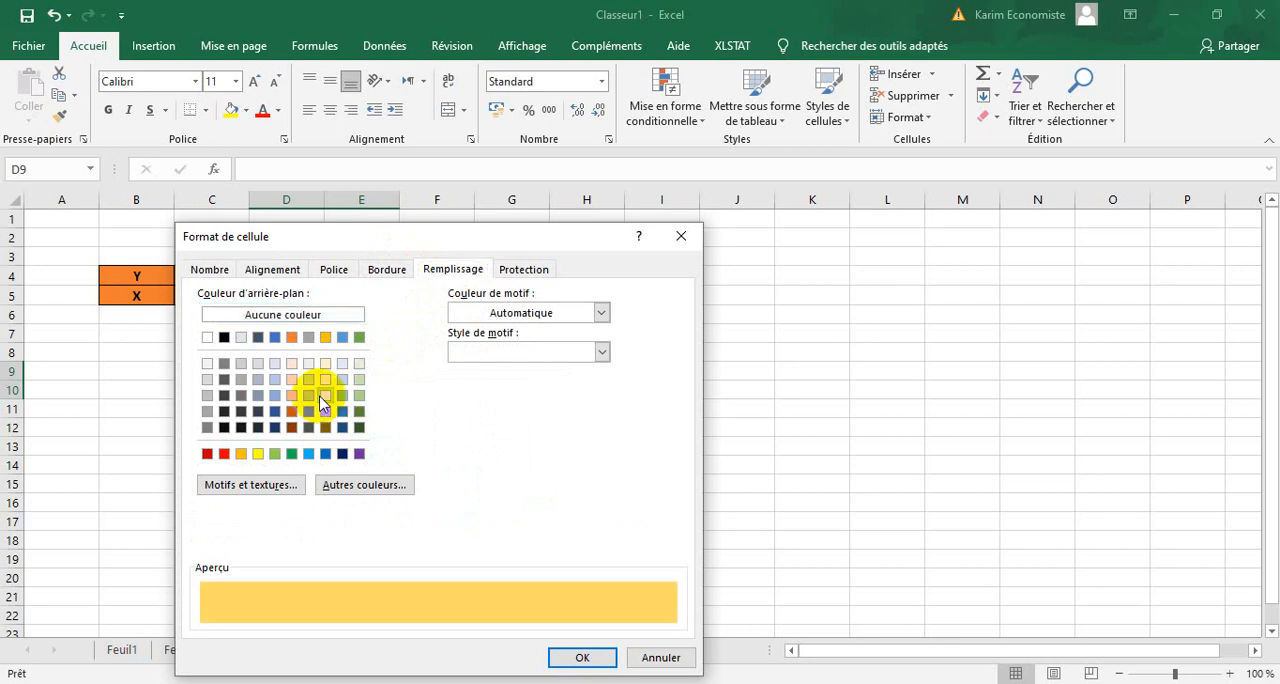
pyautogui.click(575, 660)
pyautogui.click(608, 463)
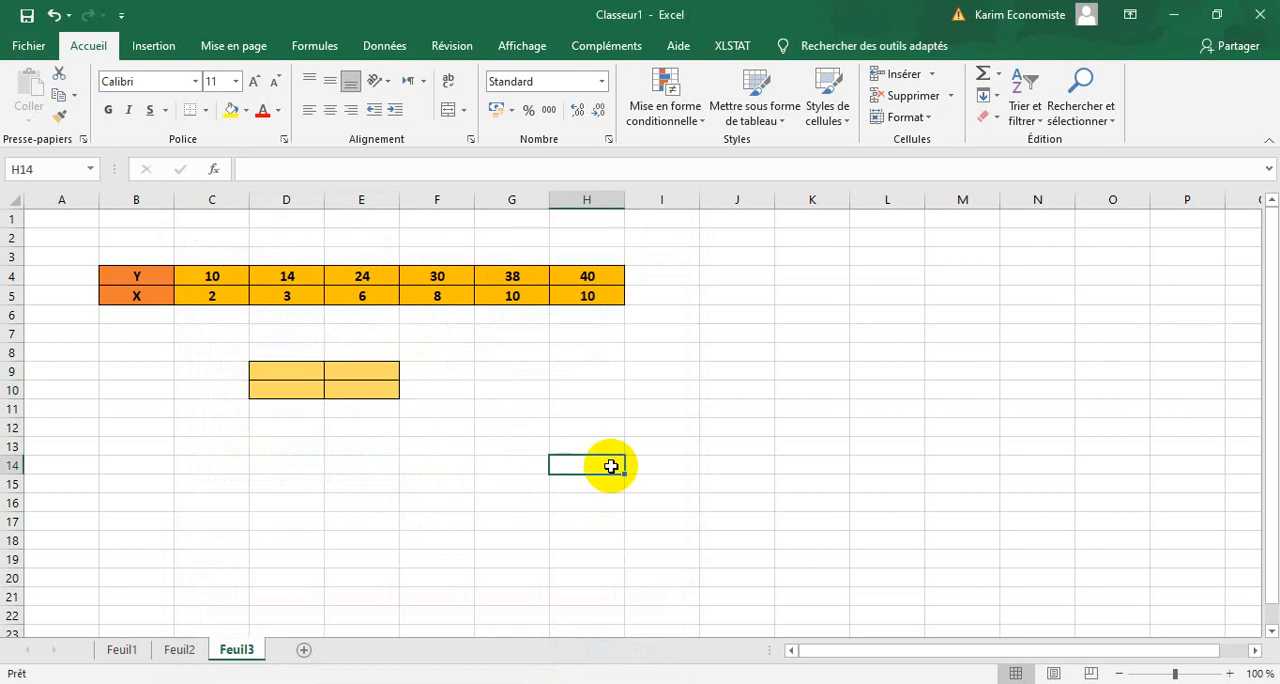
# Fill the label cells D9:D10 with light blue to set them apart from the result cells.
pyautogui.moveTo(312, 362); pyautogui.dragTo(305, 390)
pyautogui.click(349, 394)
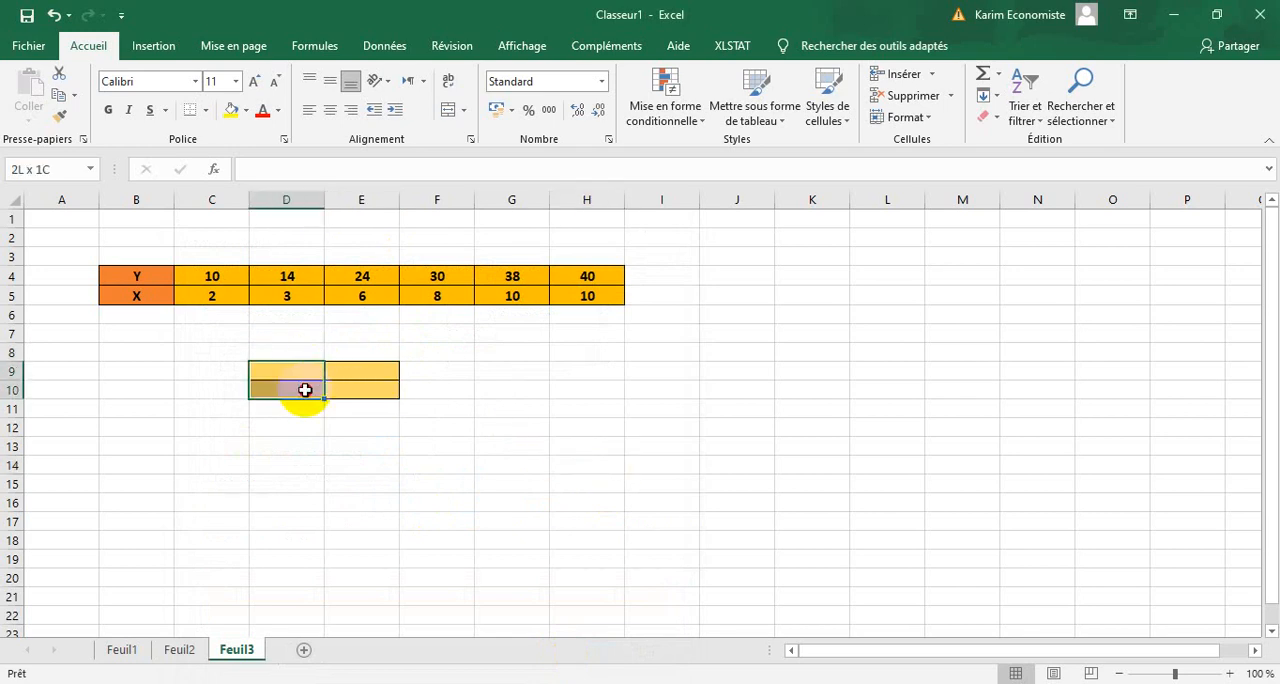
pyautogui.rightClick(305, 390)
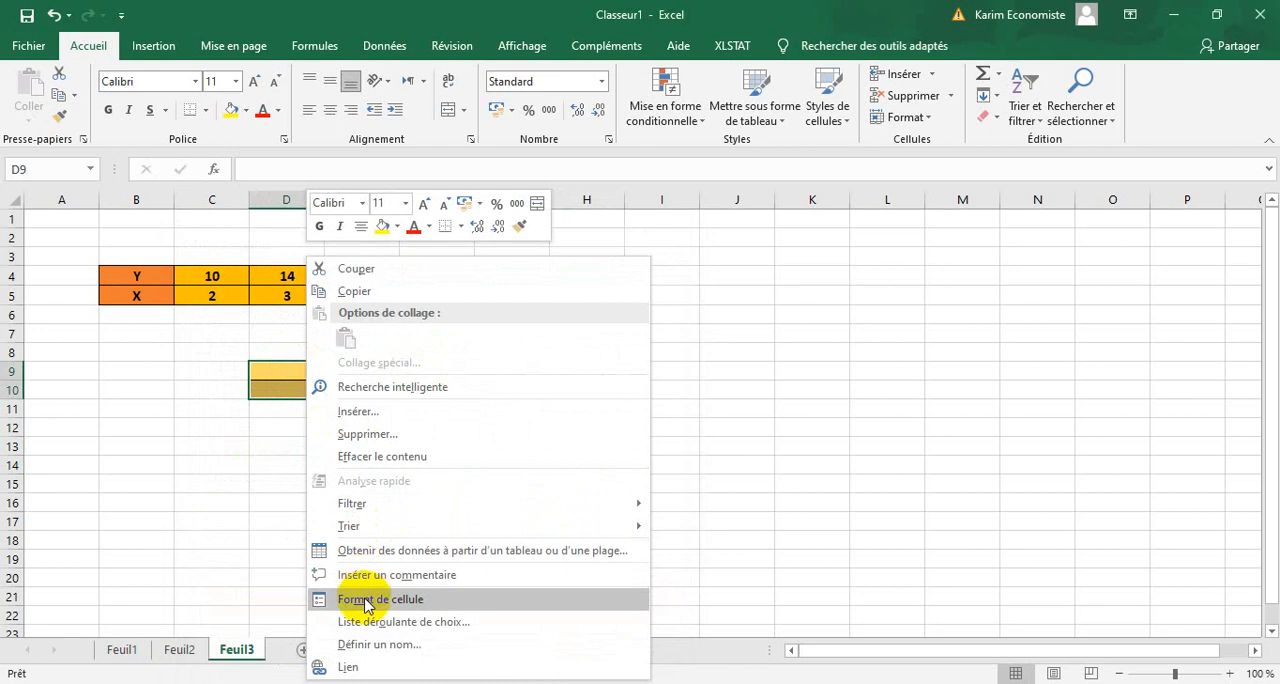
pyautogui.click(364, 598)
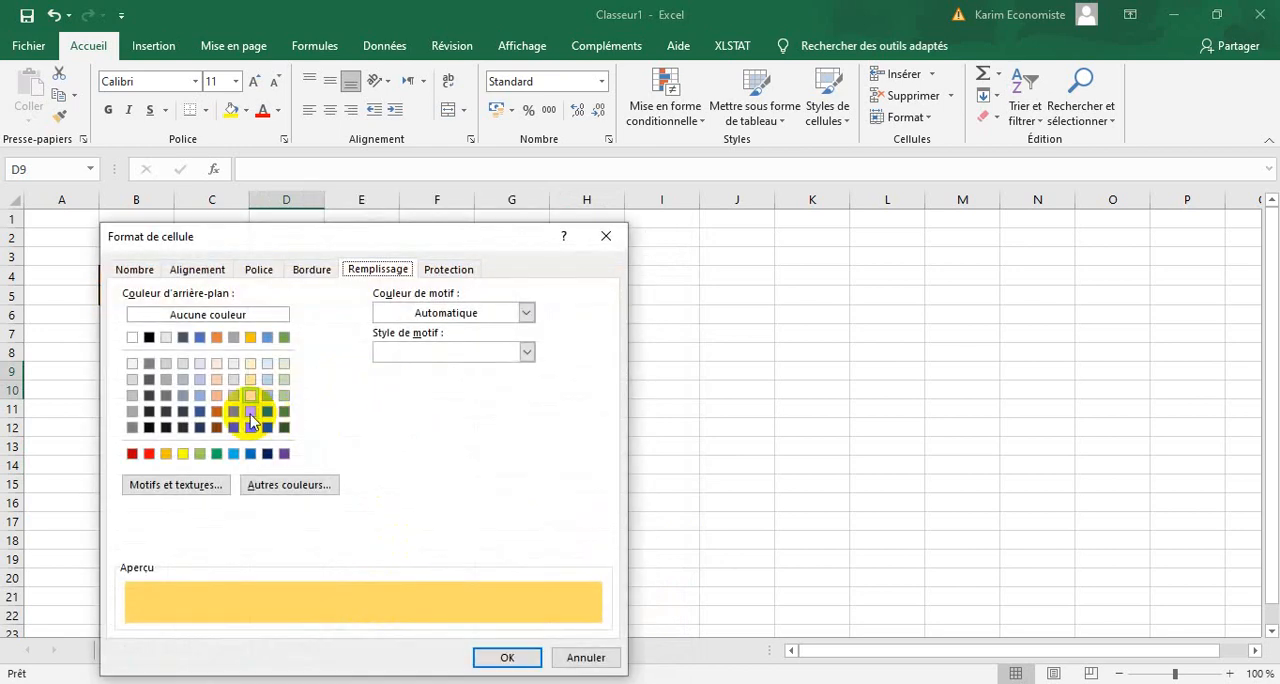
pyautogui.click(201, 396)
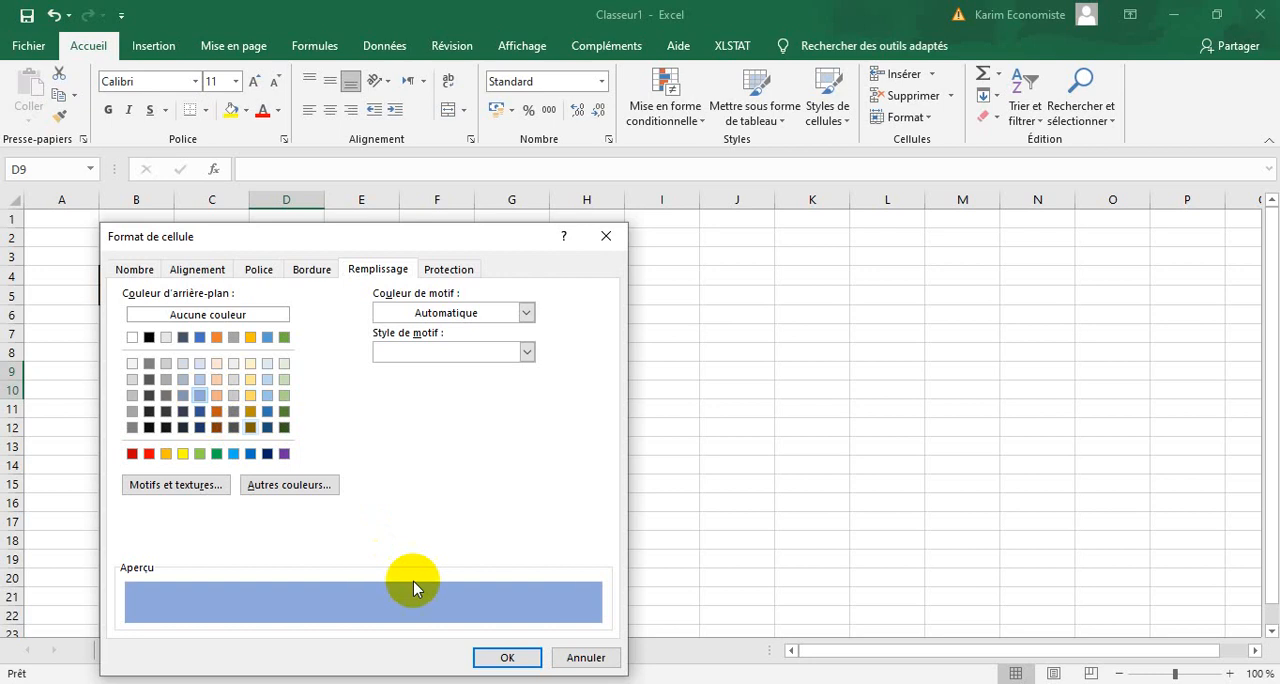
pyautogui.click(479, 656)
pyautogui.click(620, 543)
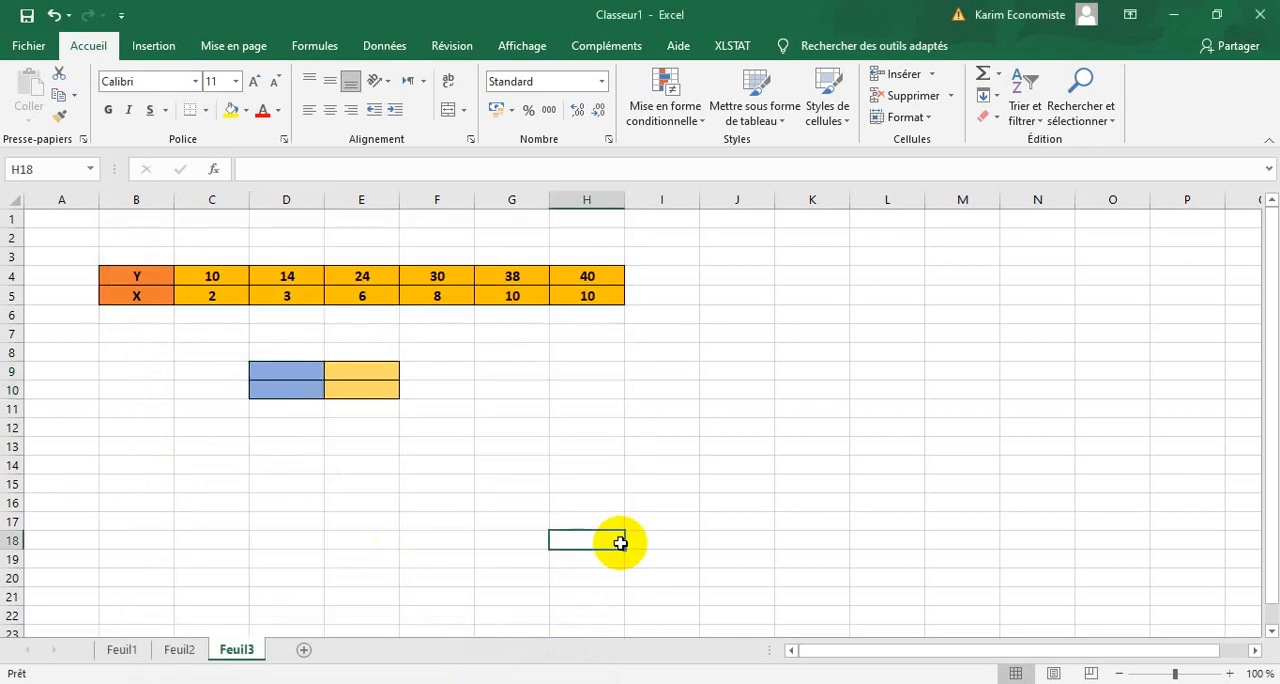
# Enter the labels MOY X in D9 and MOY Y in D10.
pyautogui.click(305, 371)
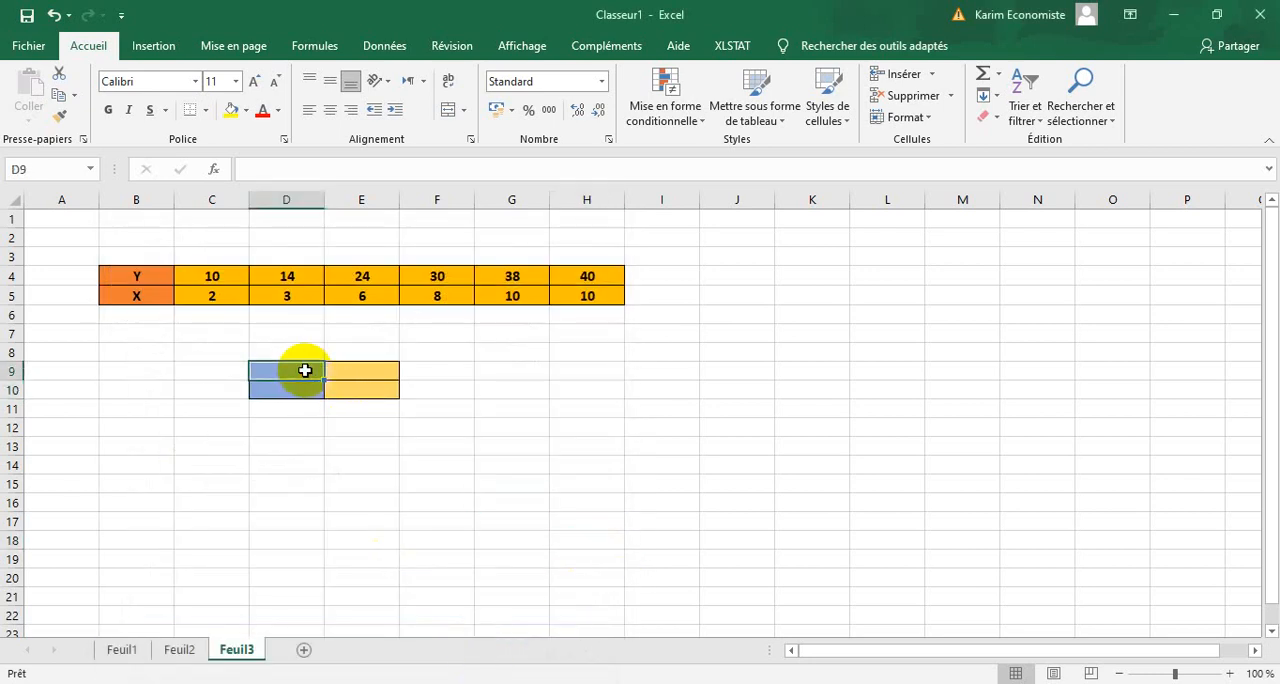
pyautogui.write('MOY X')
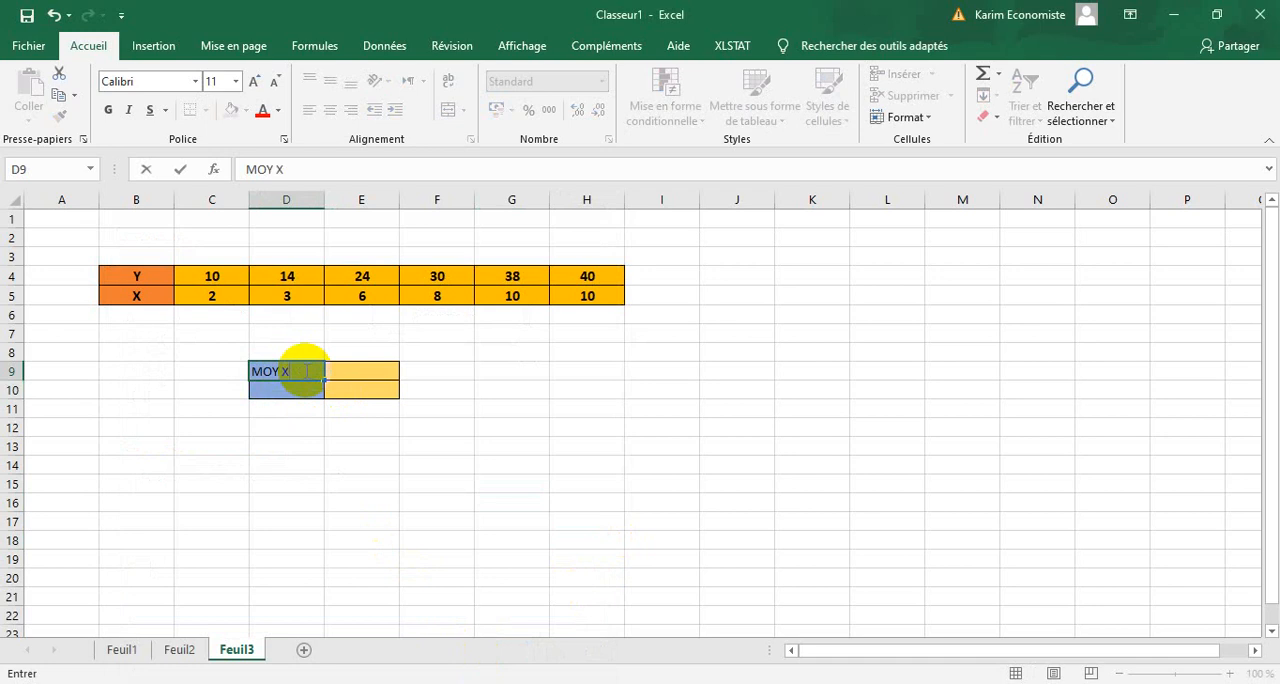
pyautogui.click(301, 389)
pyautogui.write('MOY Y')
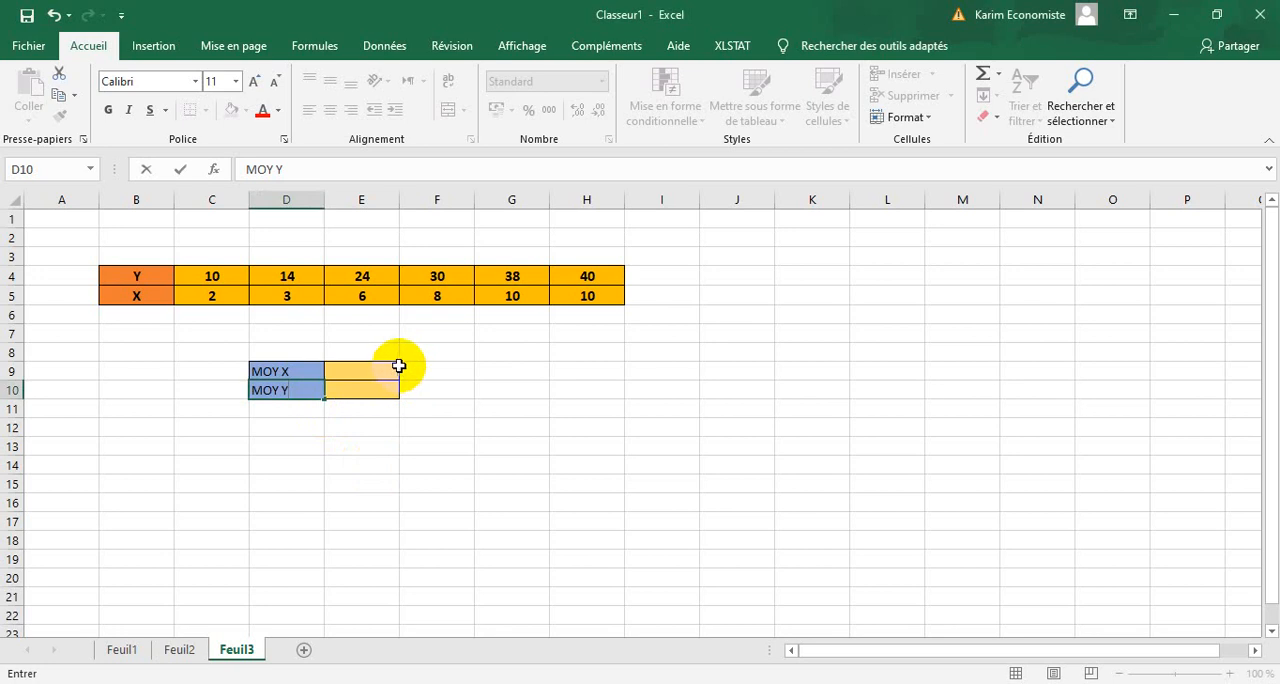
# Center the contents of D9:E10 horizontally and set their font to 12-point bold.
pyautogui.moveTo(396, 368); pyautogui.dragTo(309, 392)
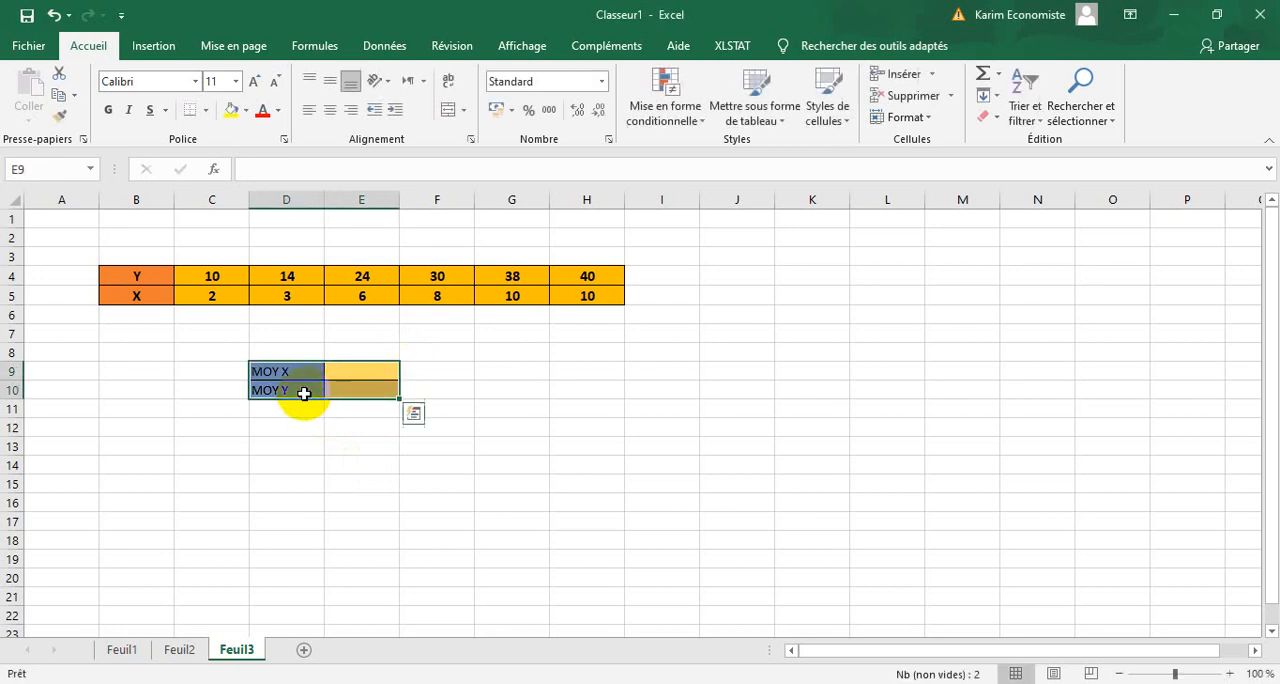
pyautogui.click(328, 112)
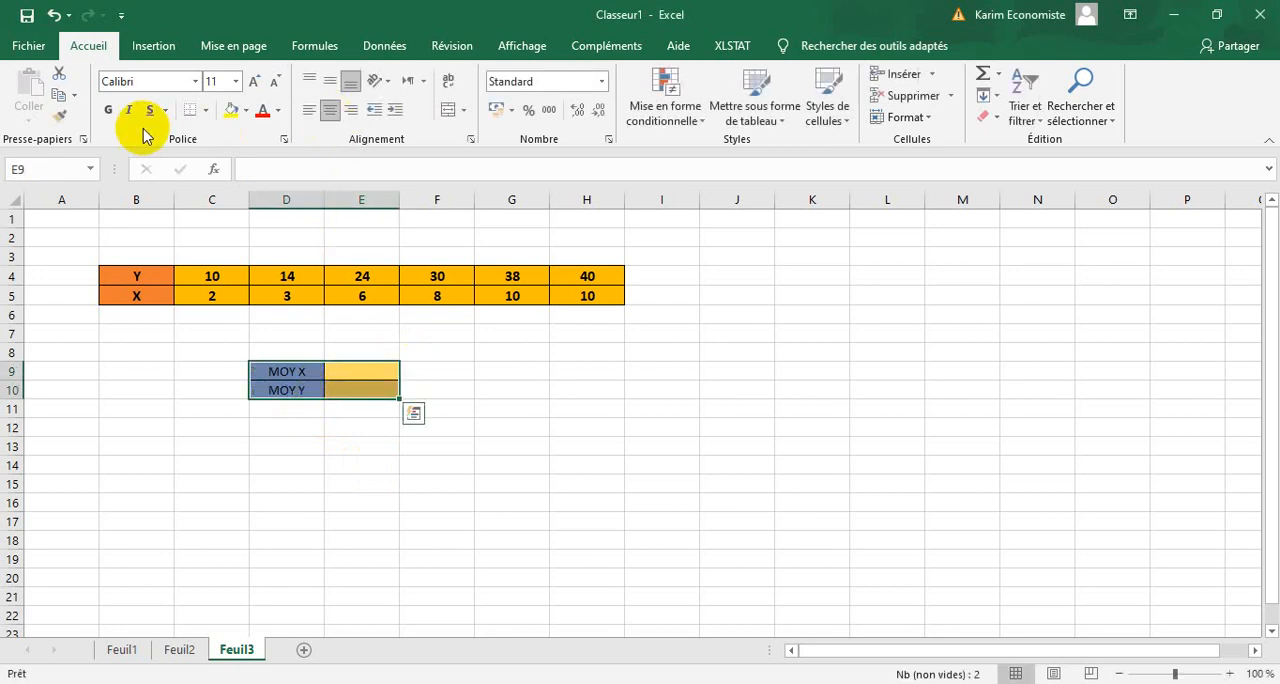
pyautogui.click(110, 112)
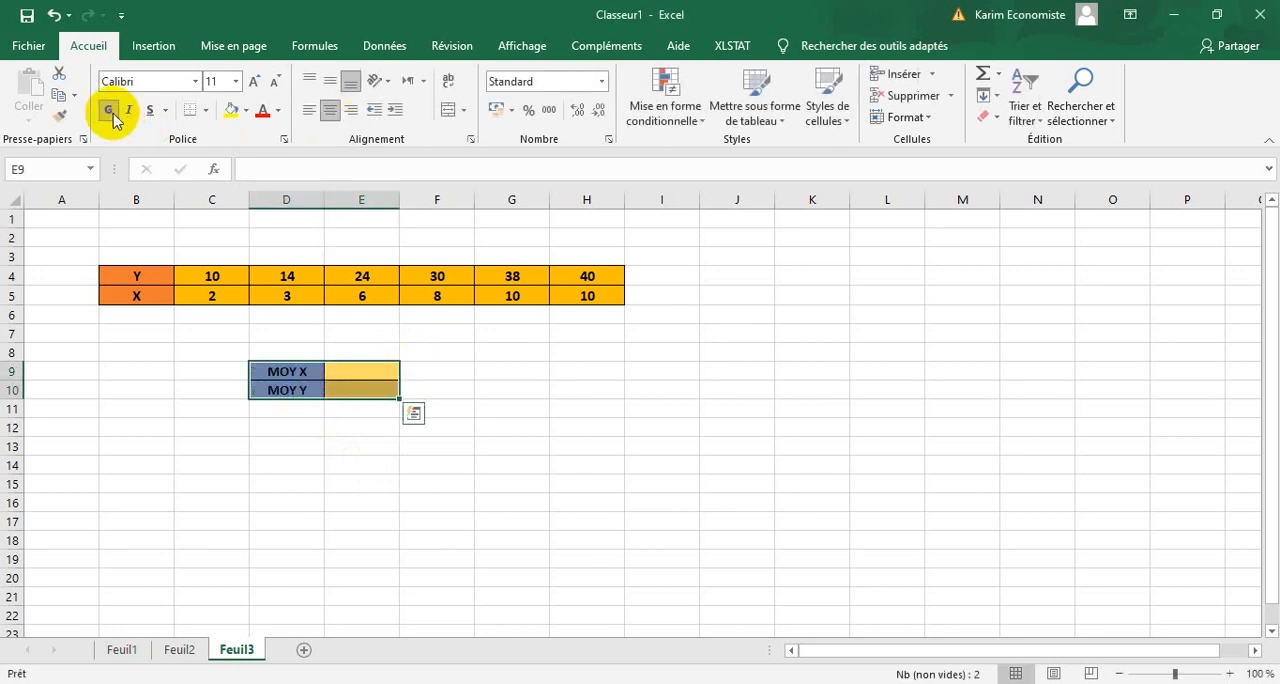
pyautogui.click(252, 83)
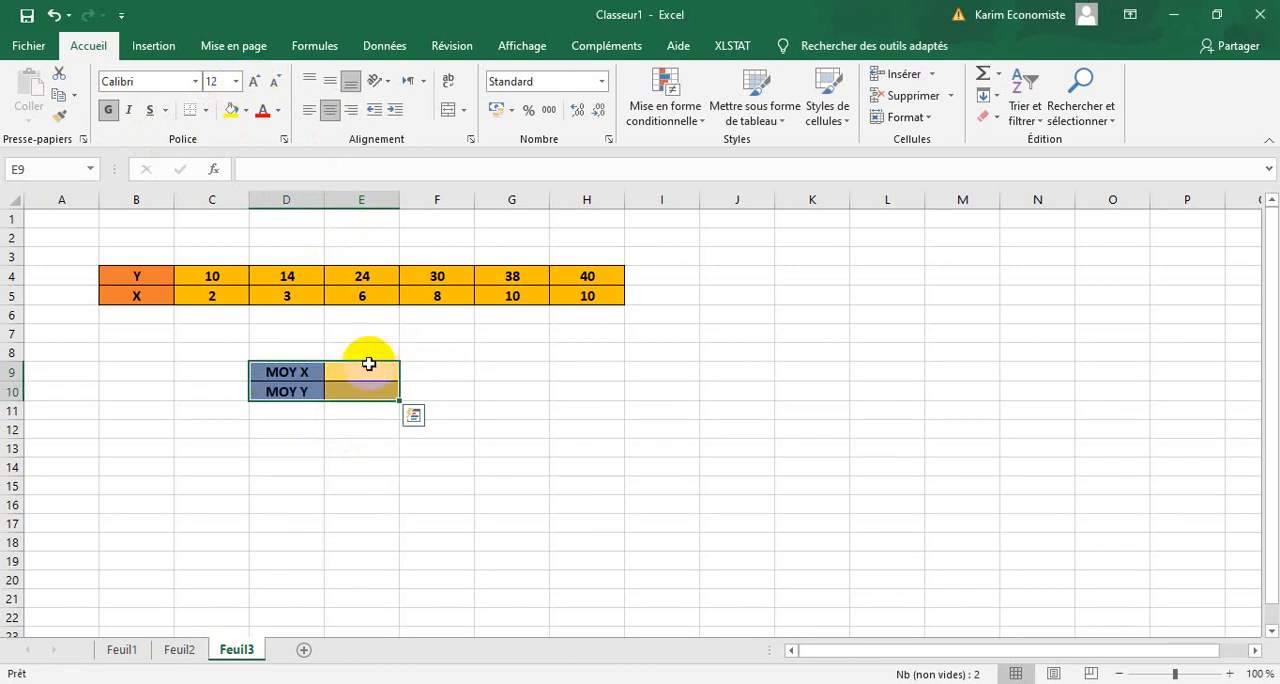
# Calculate the mean of the X values C5:H5 in E9 with the statistical function MOYENNE.
pyautogui.moveTo(369, 364); pyautogui.dragTo(362, 388)
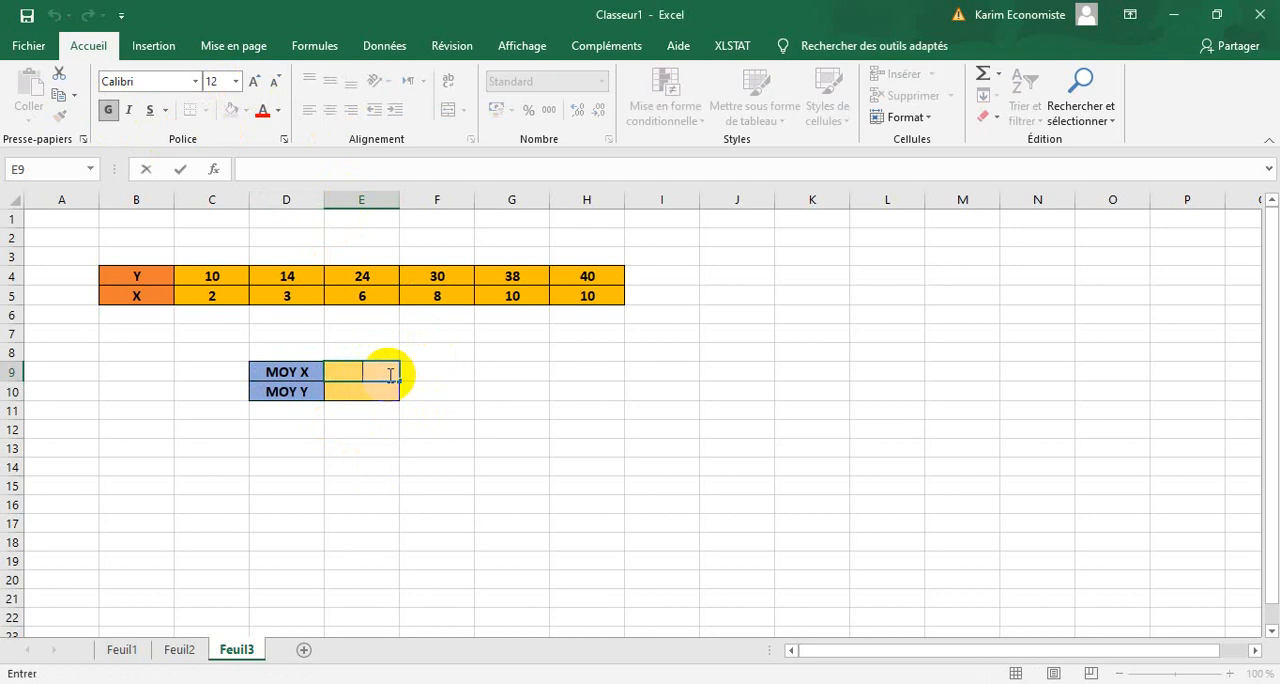
pyautogui.click(301, 50)
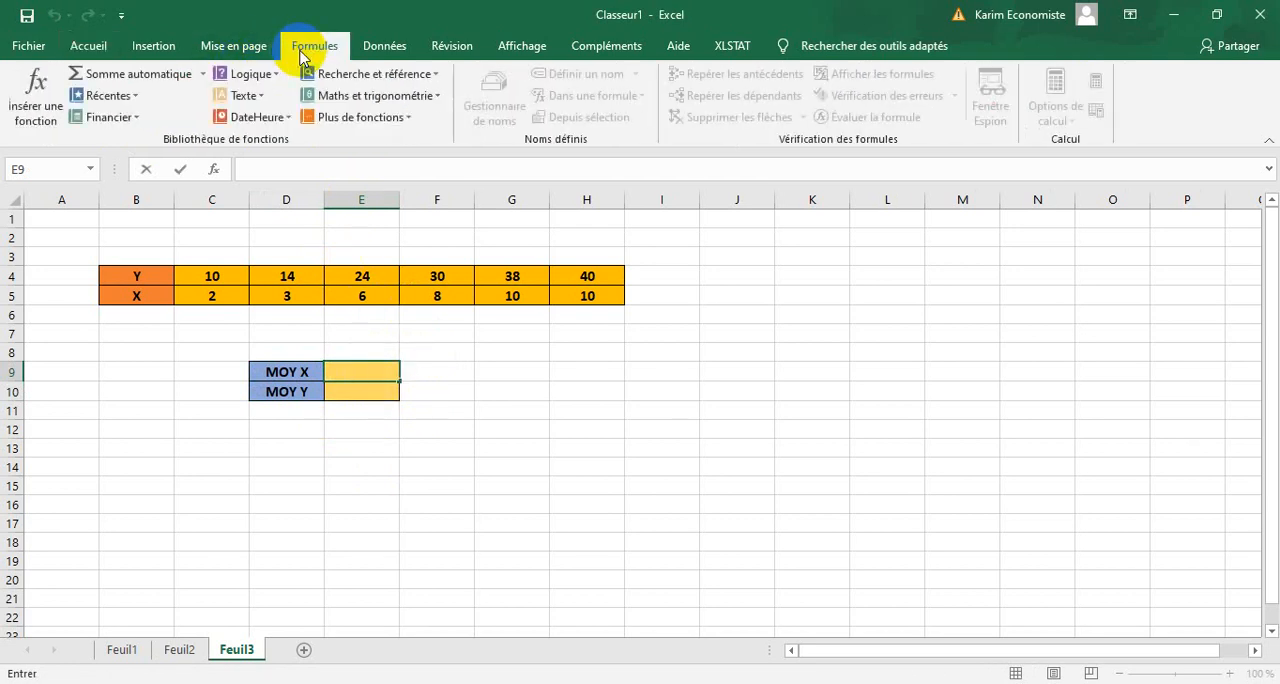
pyautogui.click(361, 118)
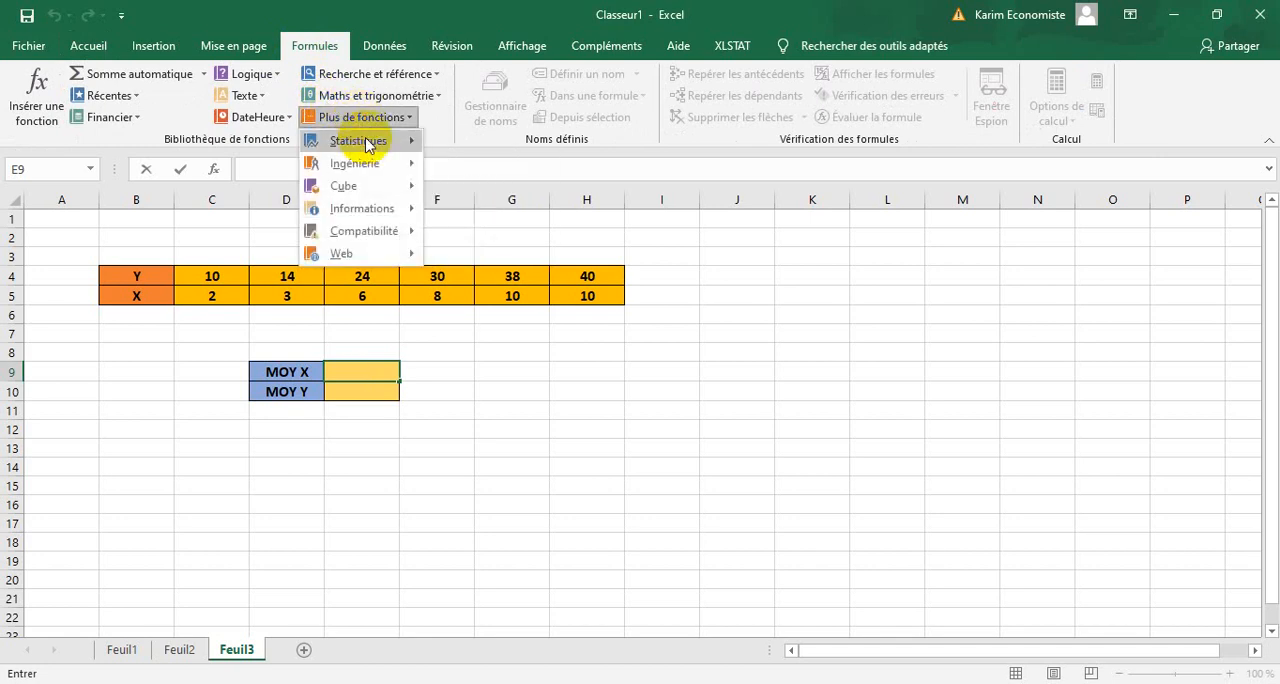
pyautogui.moveTo(368, 143)
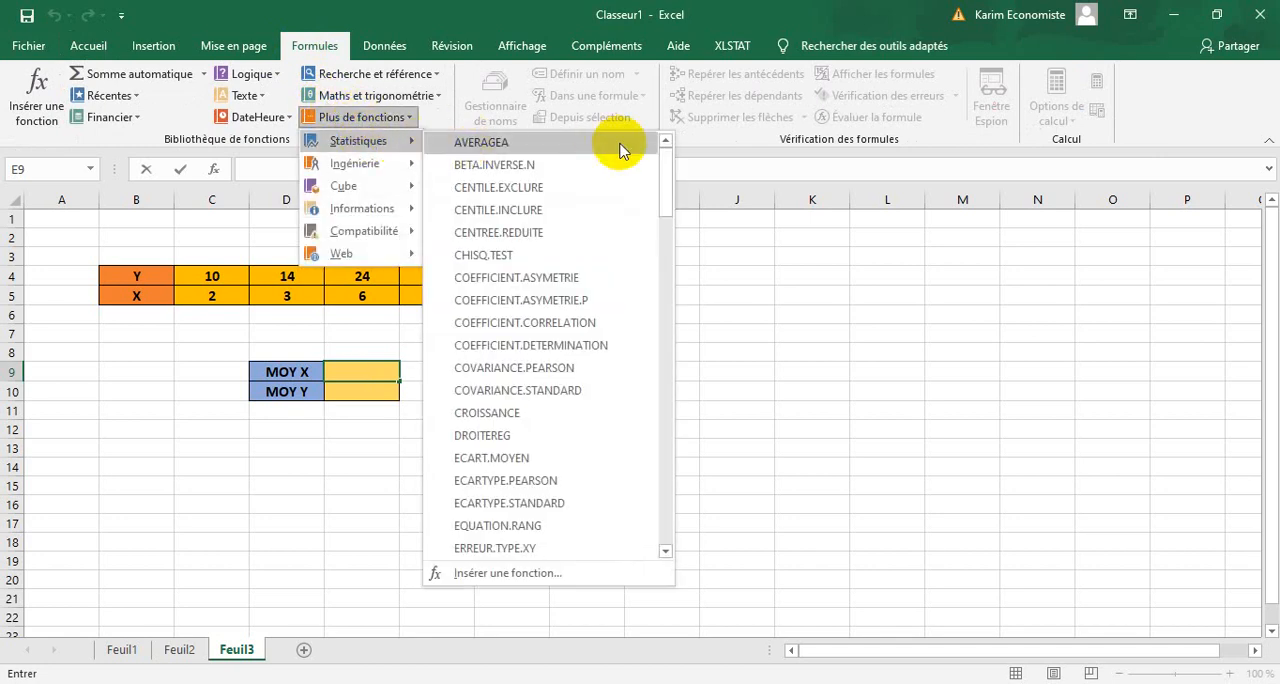
pyautogui.moveTo(663, 165); pyautogui.dragTo(678, 378)
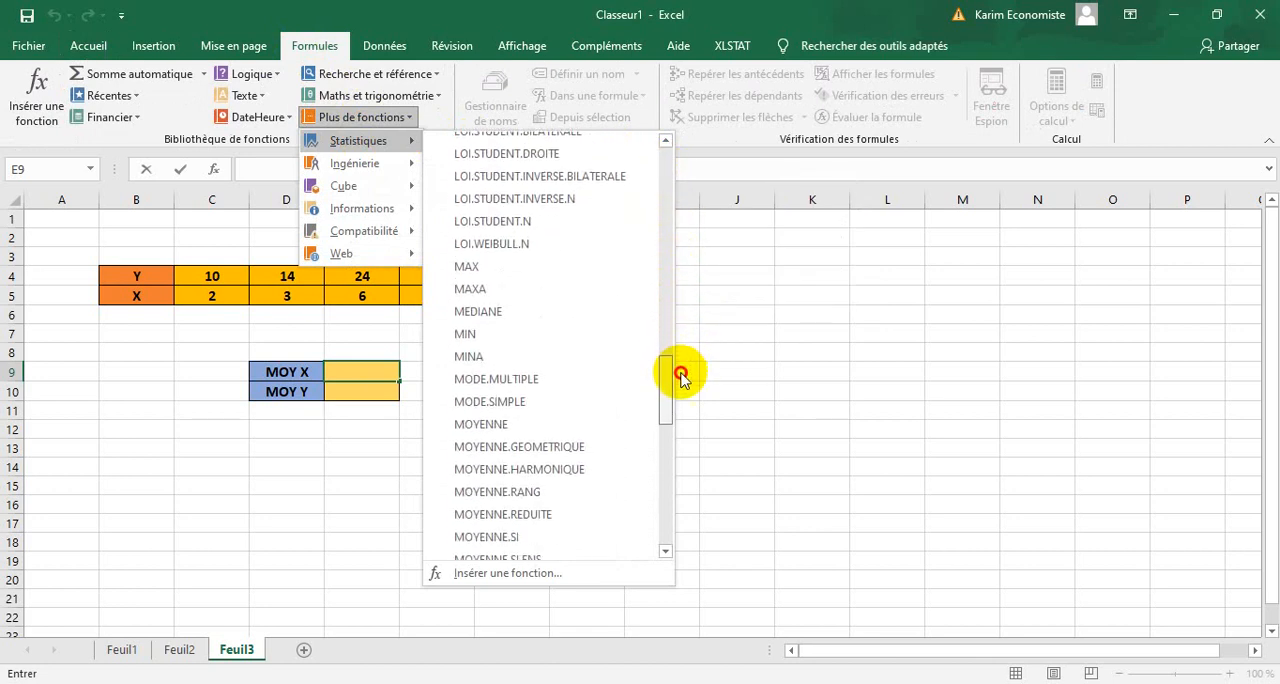
pyautogui.click(537, 426)
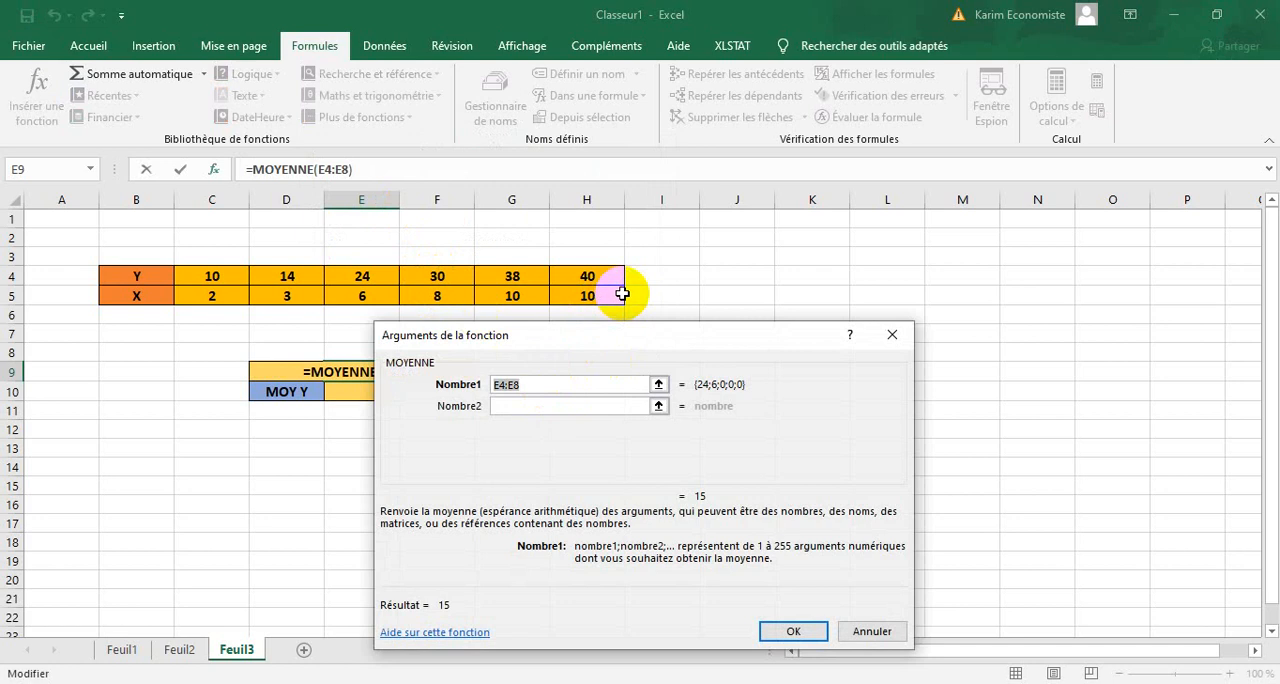
pyautogui.moveTo(621, 294); pyautogui.dragTo(244, 297)
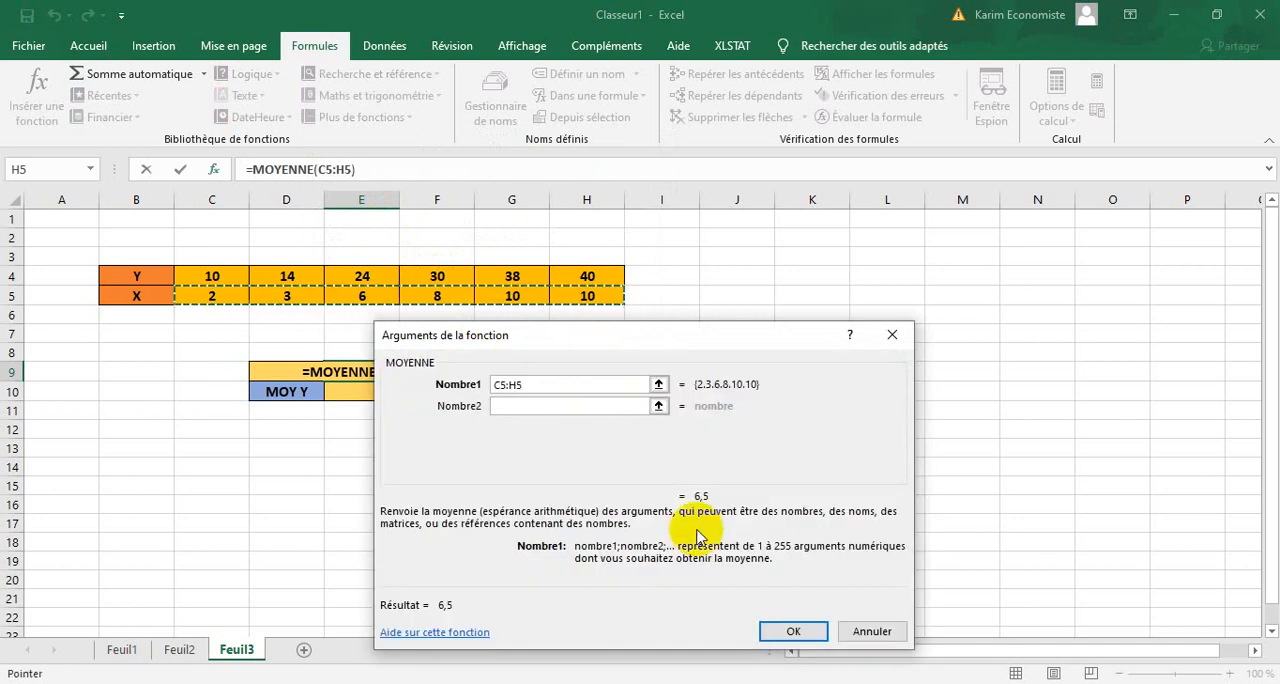
pyautogui.click(789, 630)
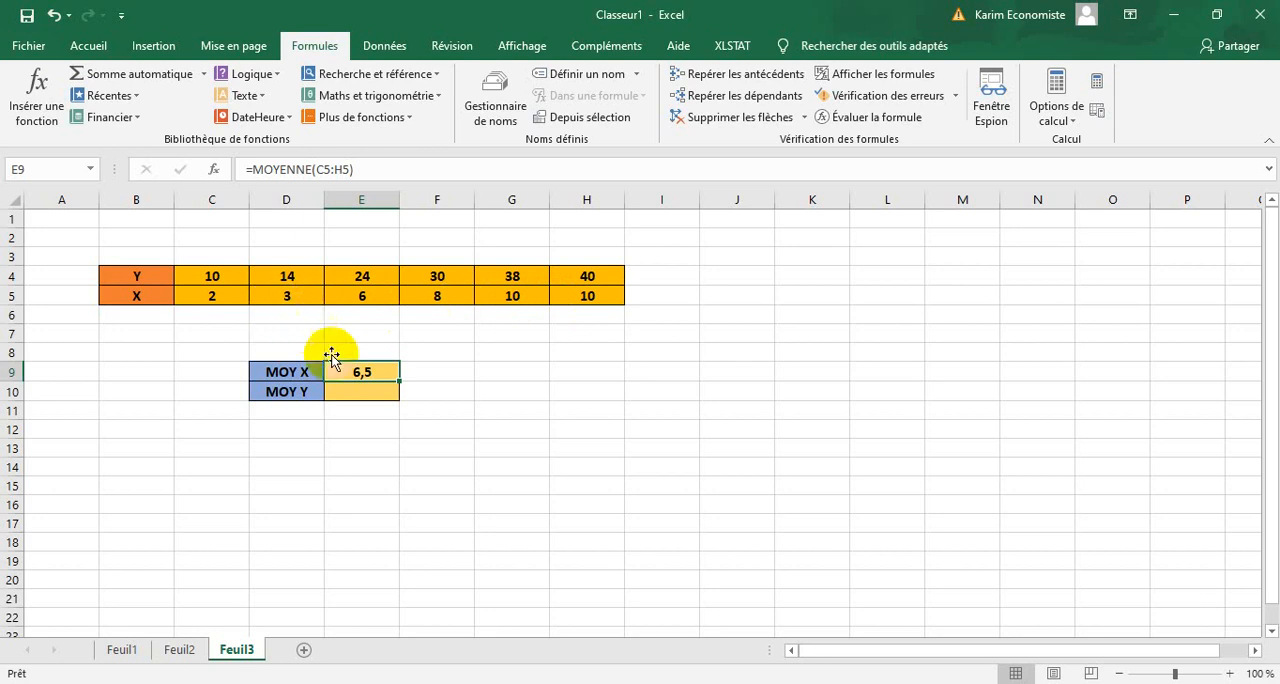
# Calculate the mean of the Y values C4:H4 in E10 with the MOYENNE function.
pyautogui.click(348, 390)
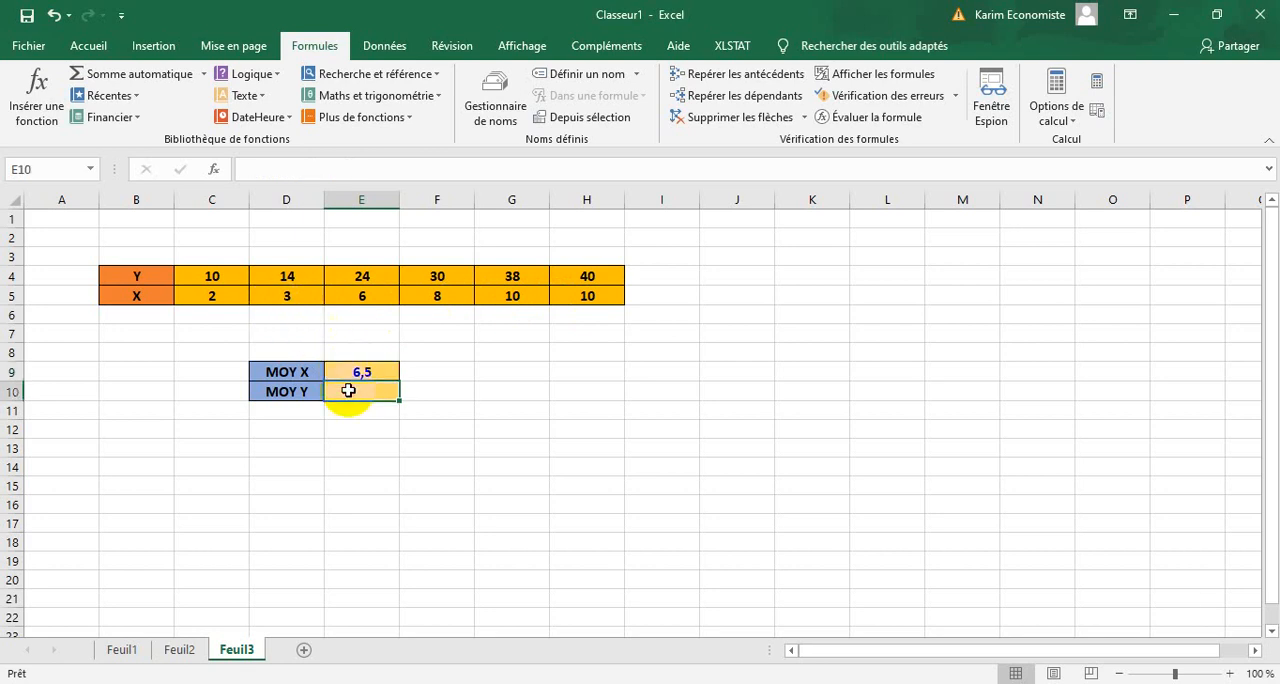
pyautogui.click(378, 117)
pyautogui.moveTo(386, 141)
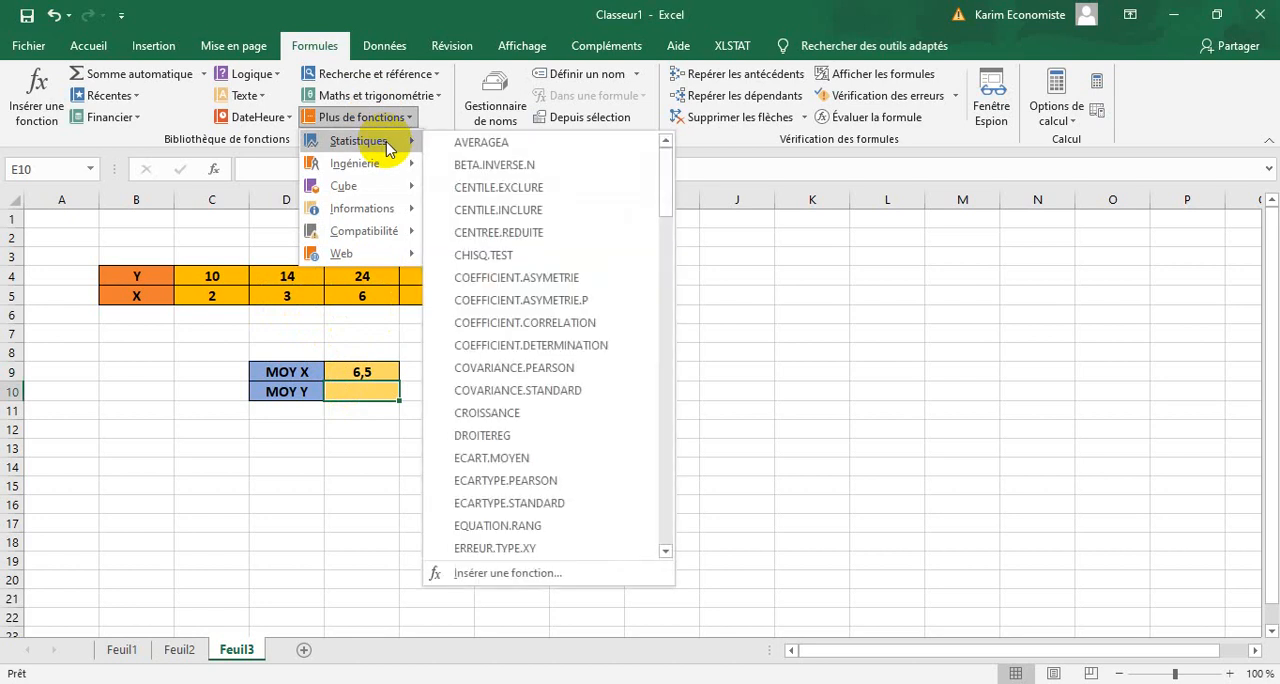
pyautogui.moveTo(671, 165); pyautogui.dragTo(689, 371)
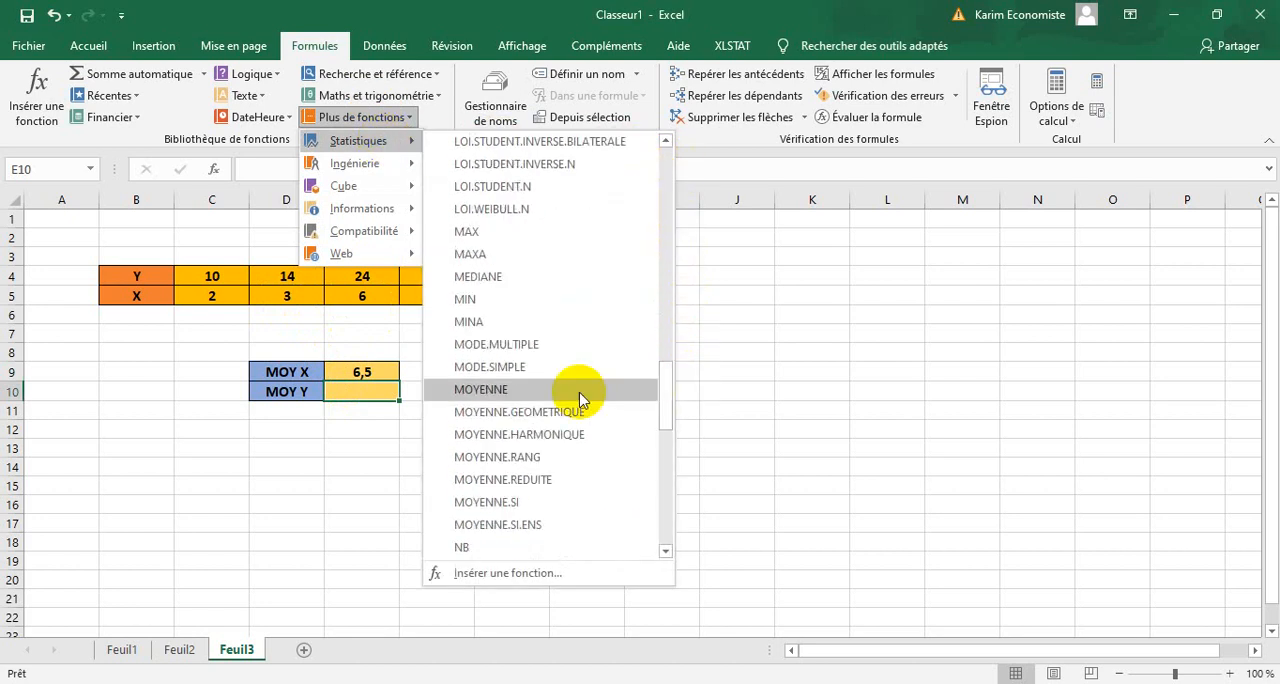
pyautogui.click(549, 399)
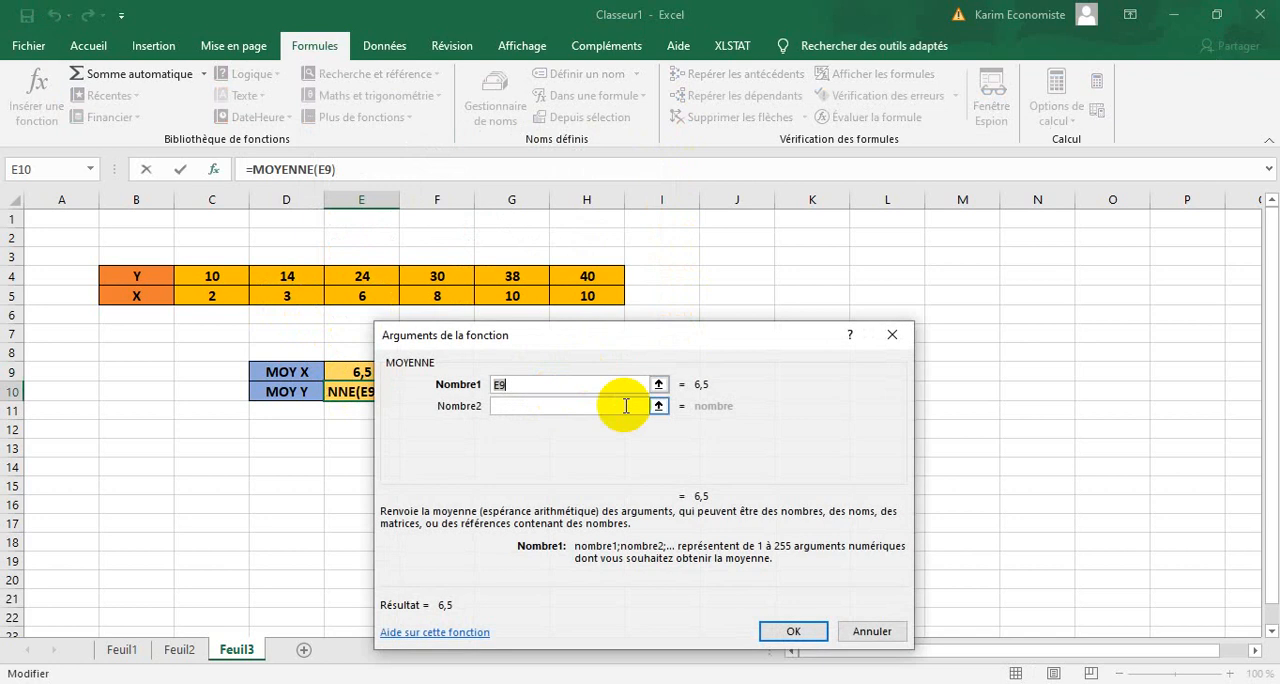
pyautogui.moveTo(616, 276); pyautogui.dragTo(211, 279)
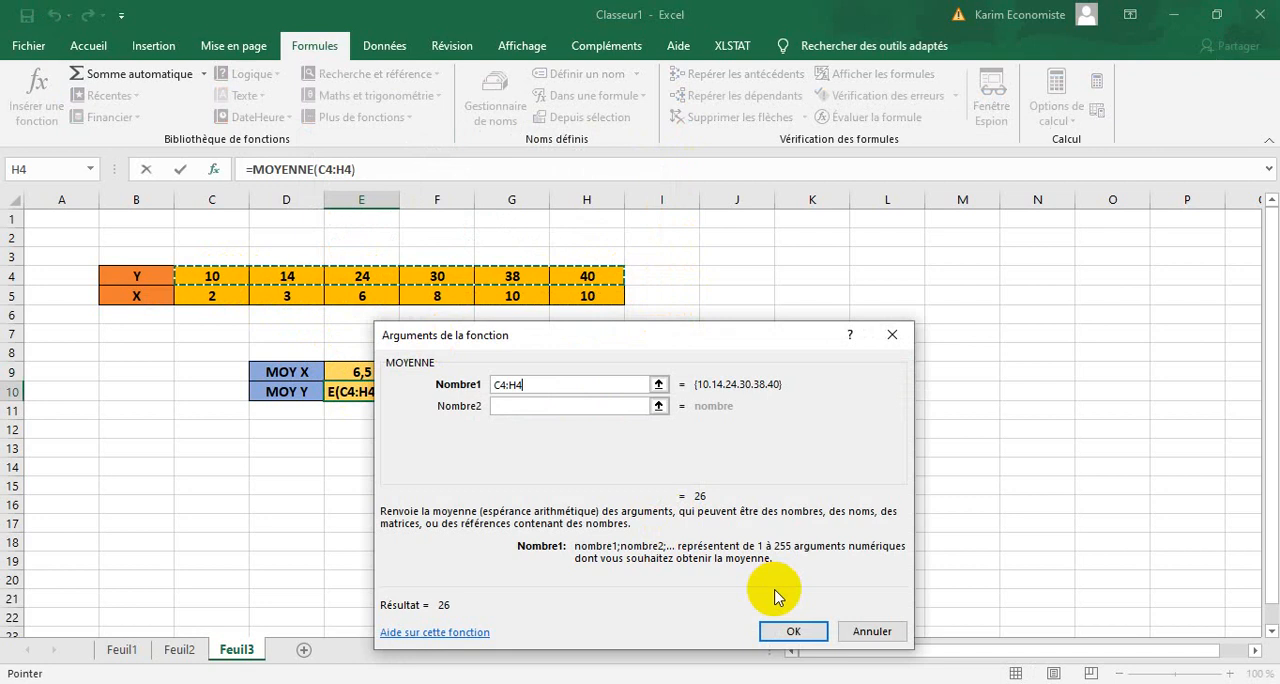
pyautogui.click(773, 628)
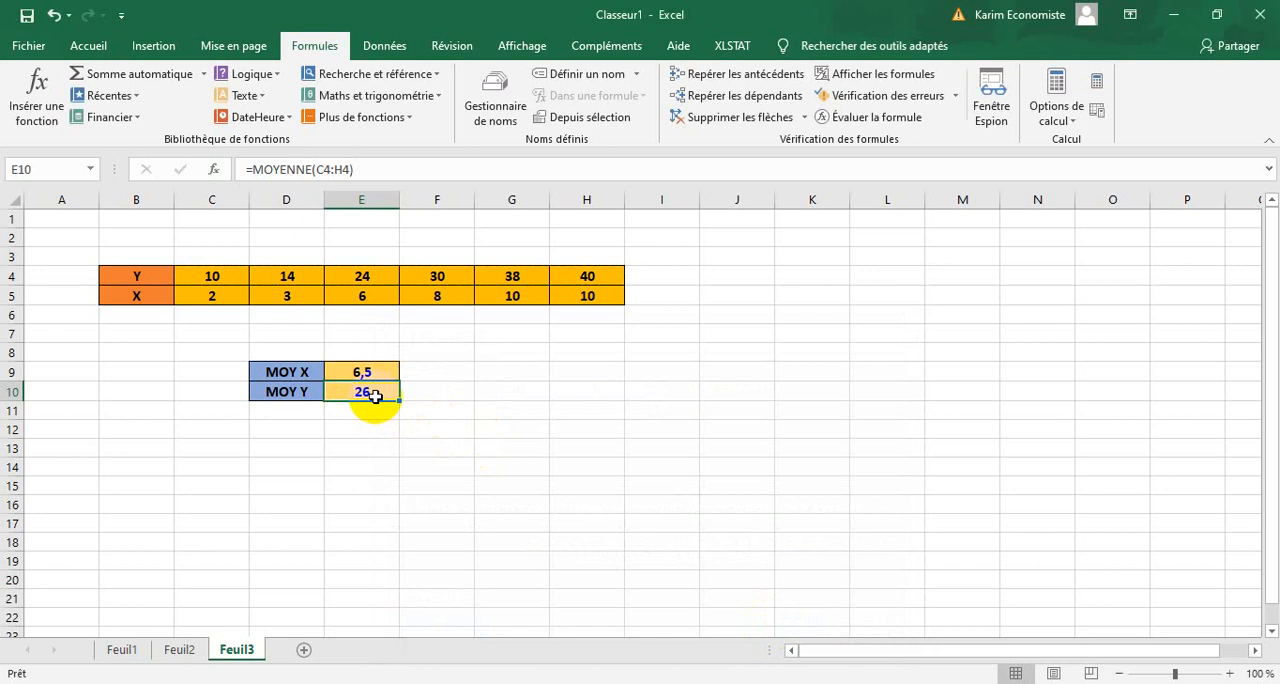
# Switch to the Word exercise document to read the next question, and return to the Excel workbook.
pyautogui.click(540, 683)
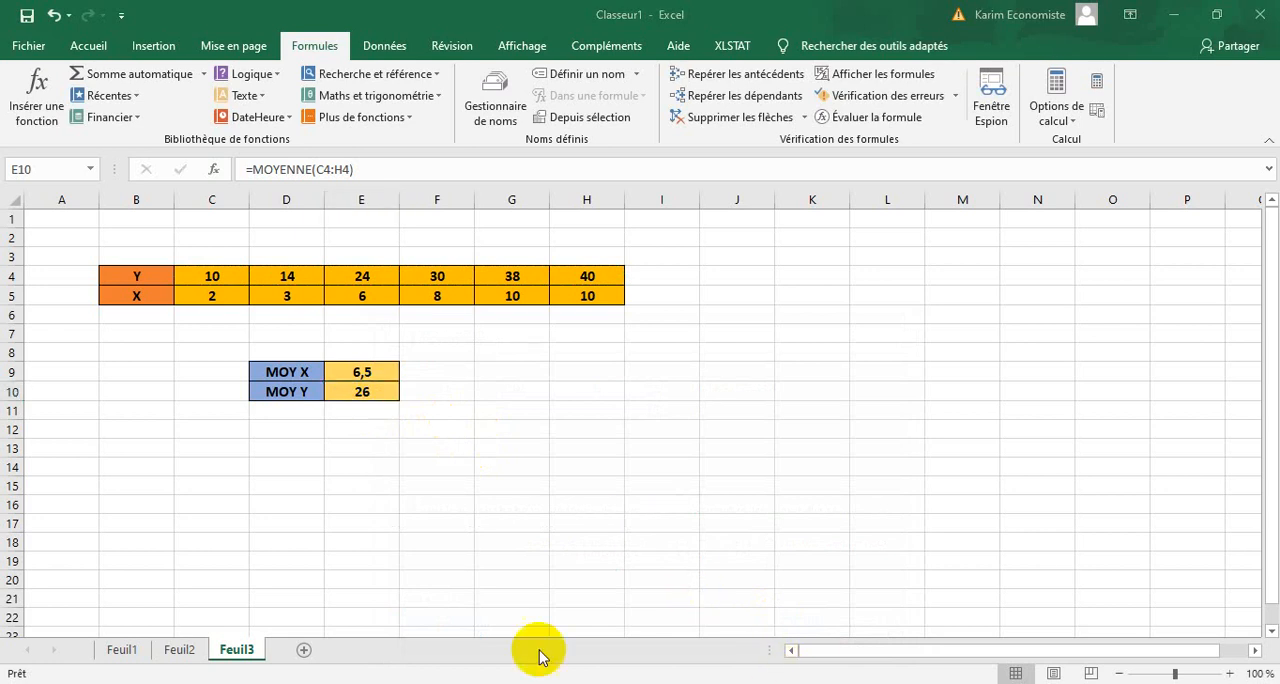
pyautogui.click(590, 683)
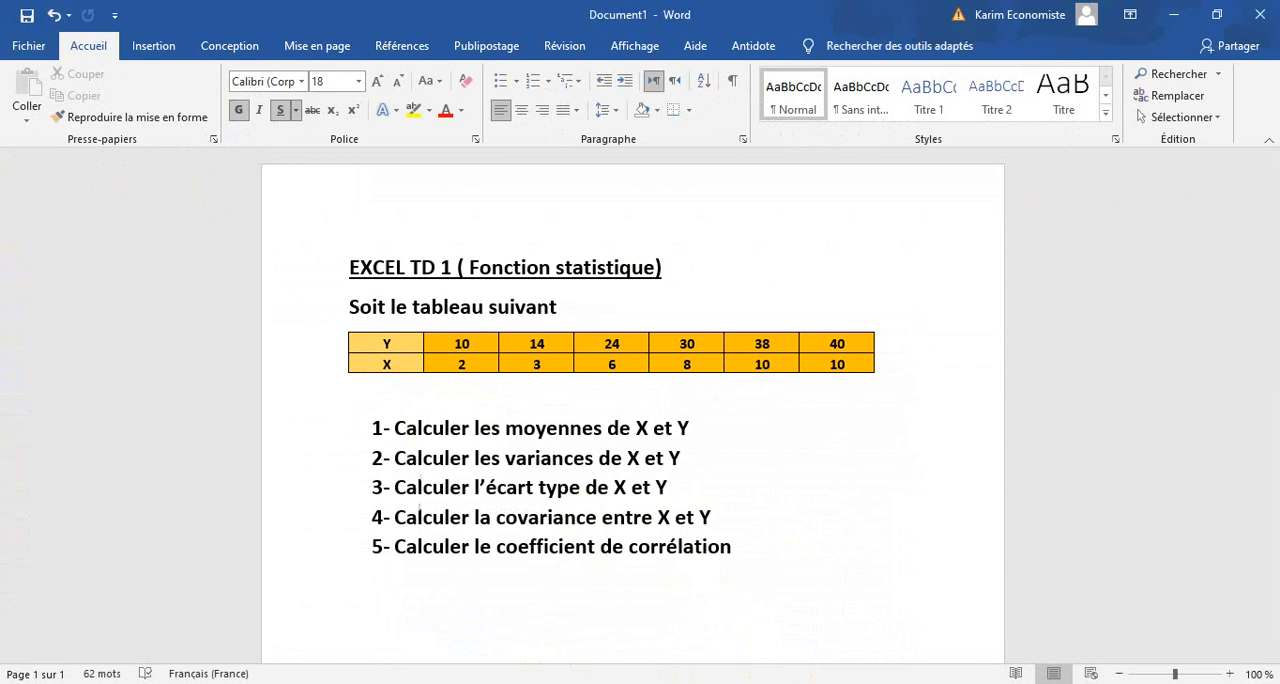
pyautogui.click(714, 683)
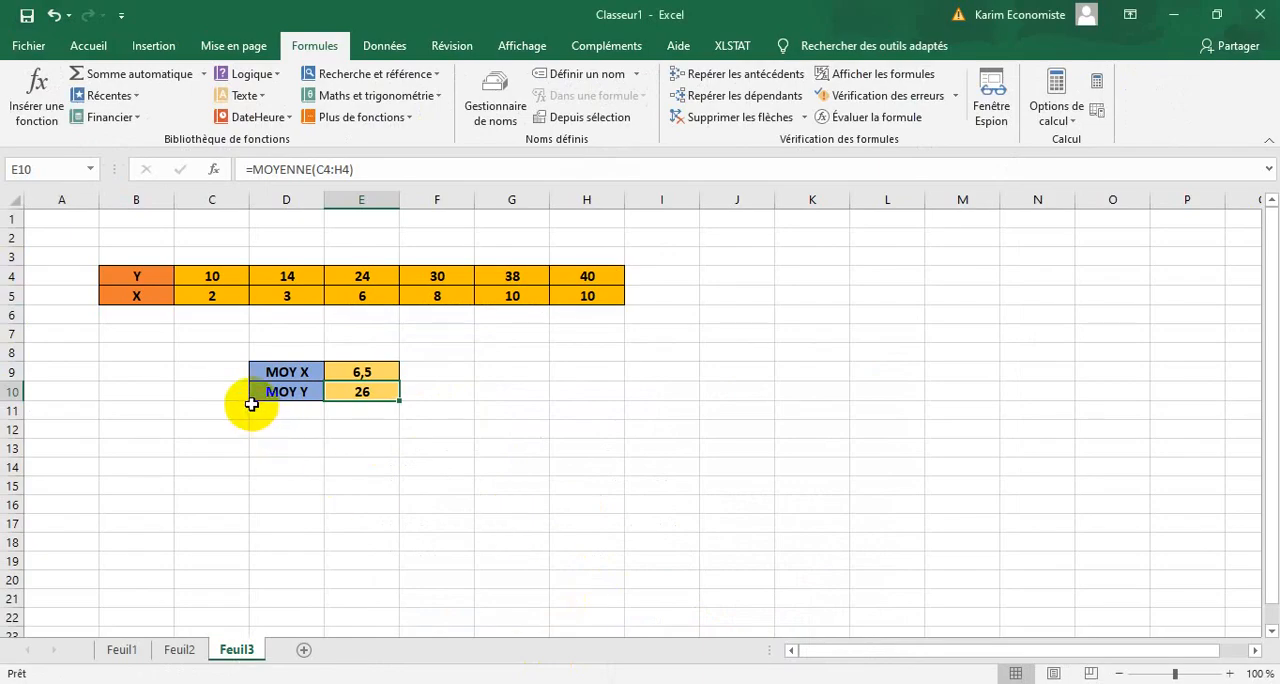
# Format D11:E12 below the means with outline and inside borders and a light gold fill.
pyautogui.moveTo(250, 403); pyautogui.dragTo(371, 425)
pyautogui.rightClick(371, 425)
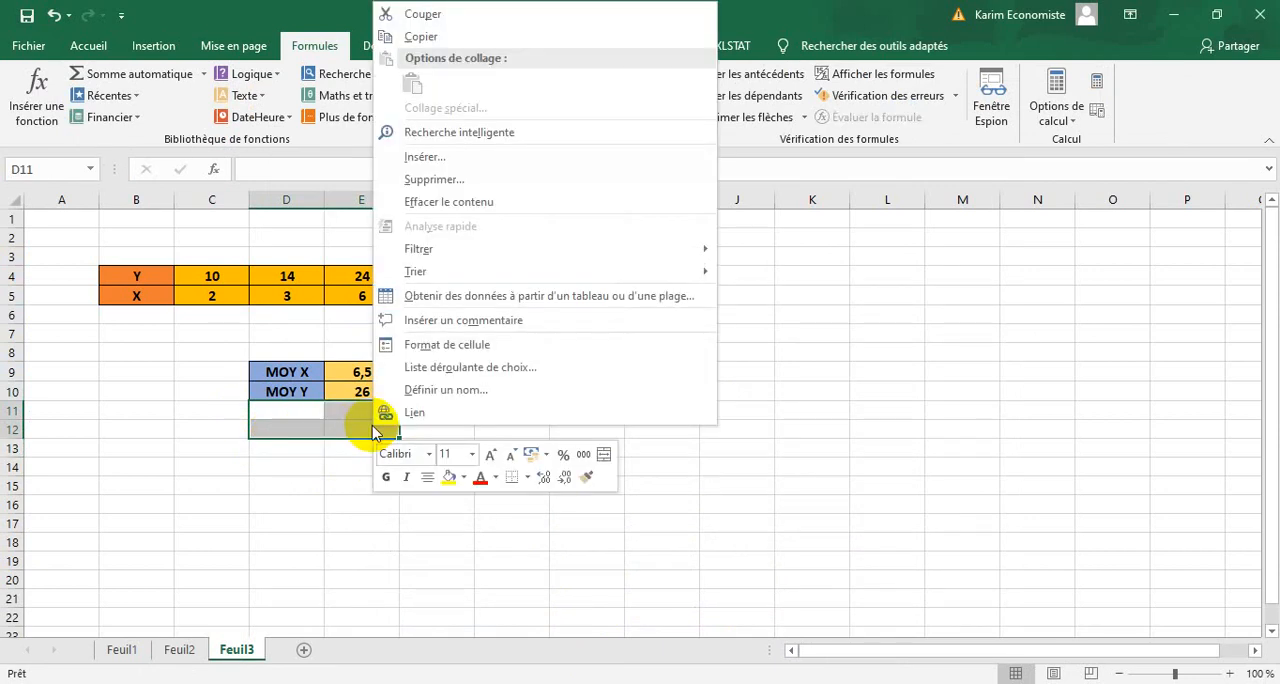
pyautogui.click(455, 352)
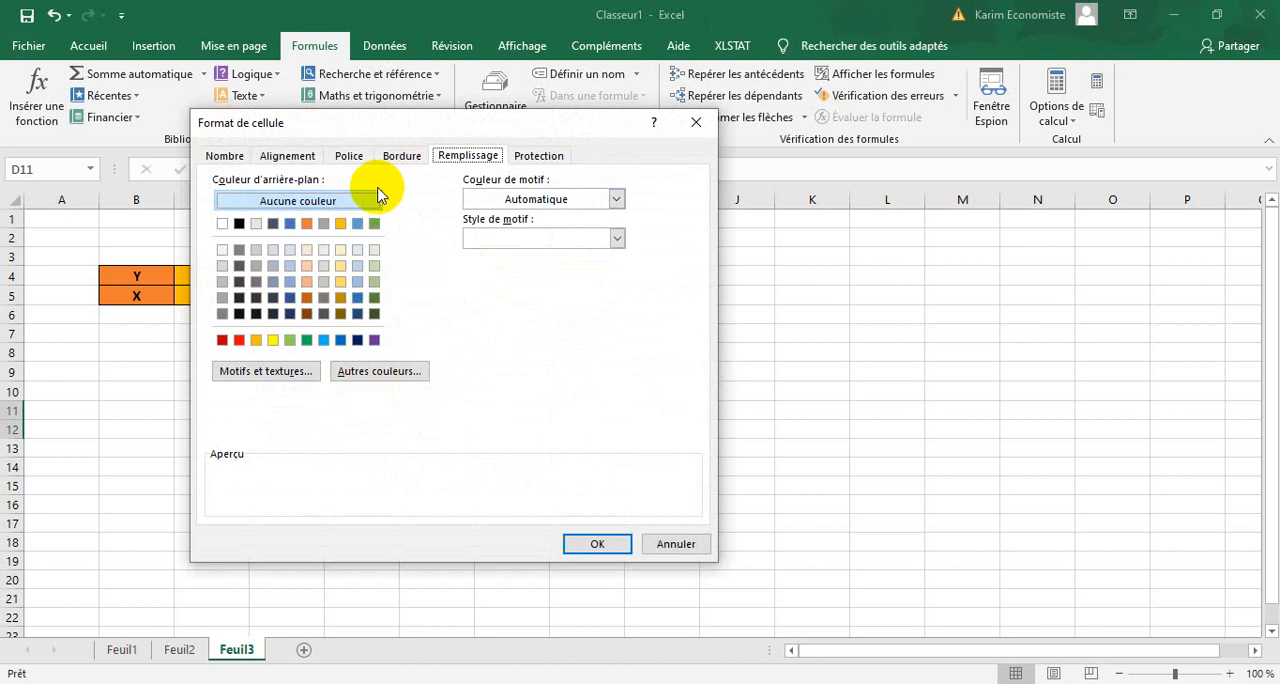
pyautogui.click(398, 157)
pyautogui.click(470, 211)
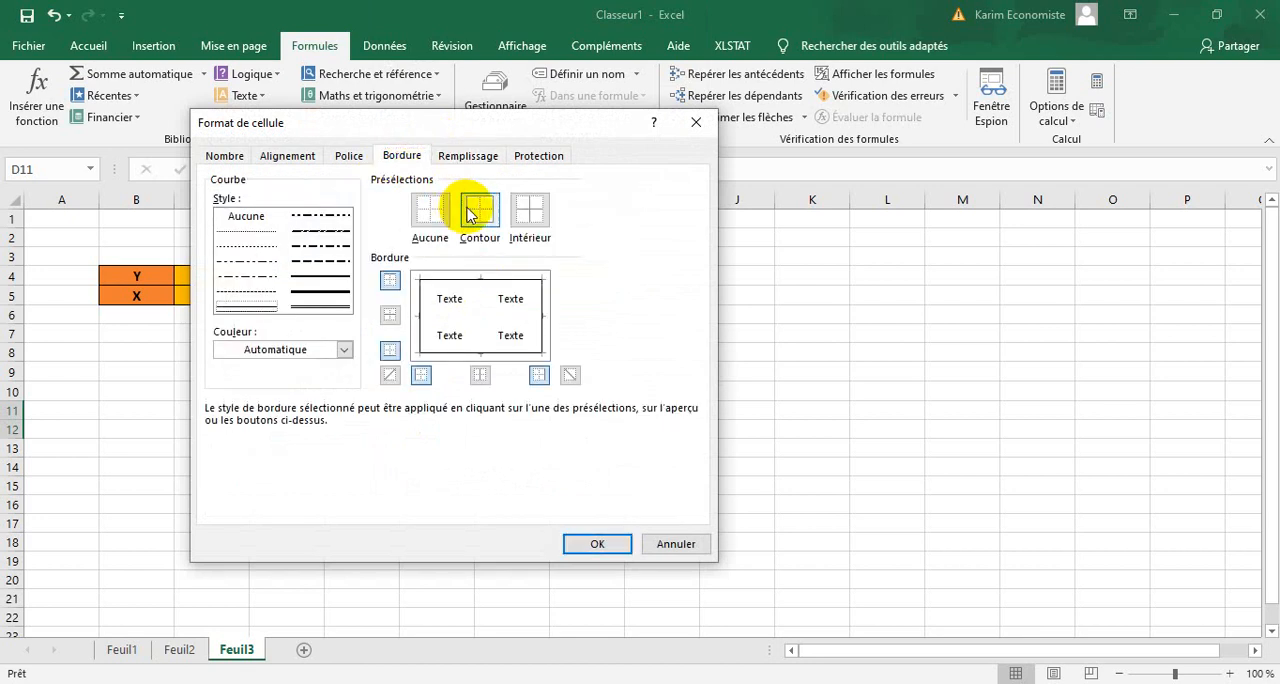
pyautogui.click(528, 210)
pyautogui.click(470, 157)
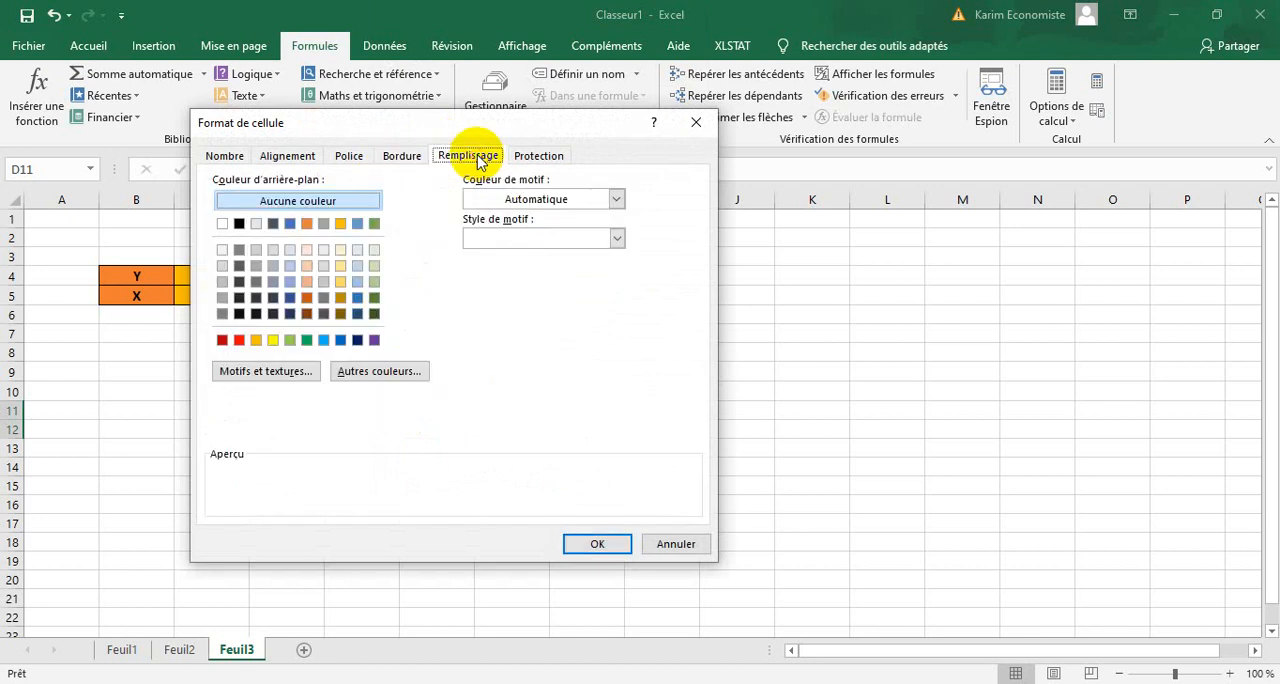
pyautogui.click(340, 281)
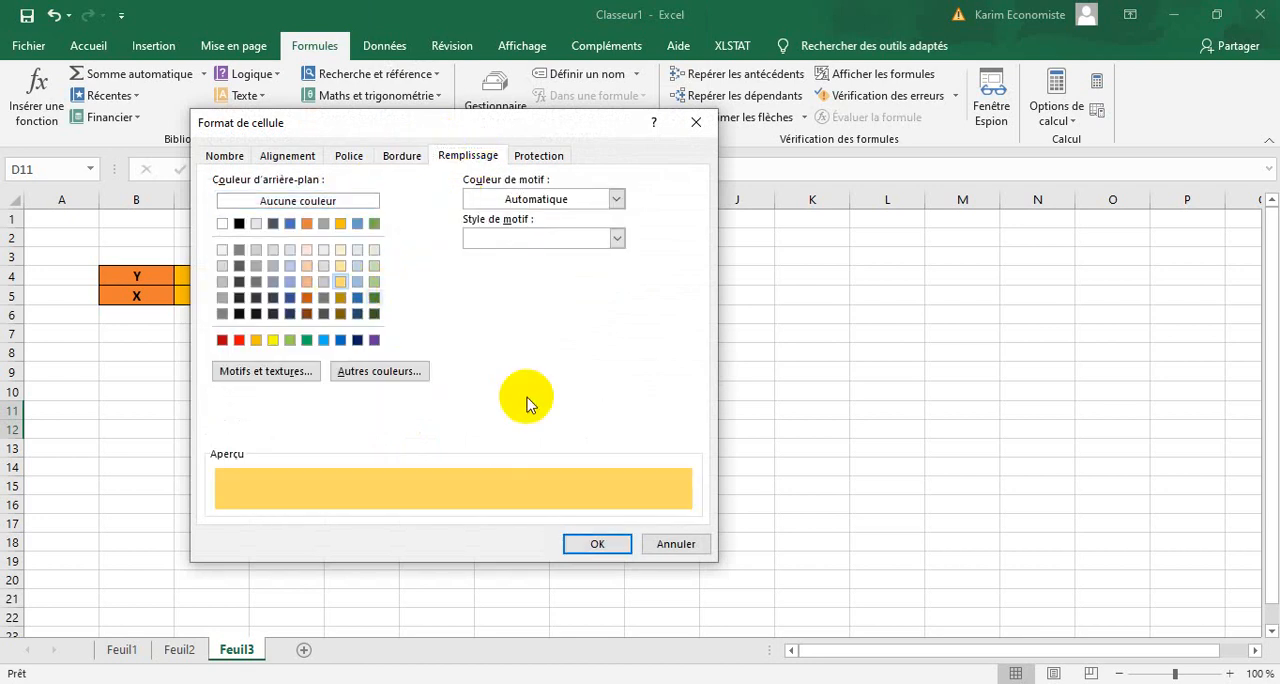
pyautogui.click(598, 544)
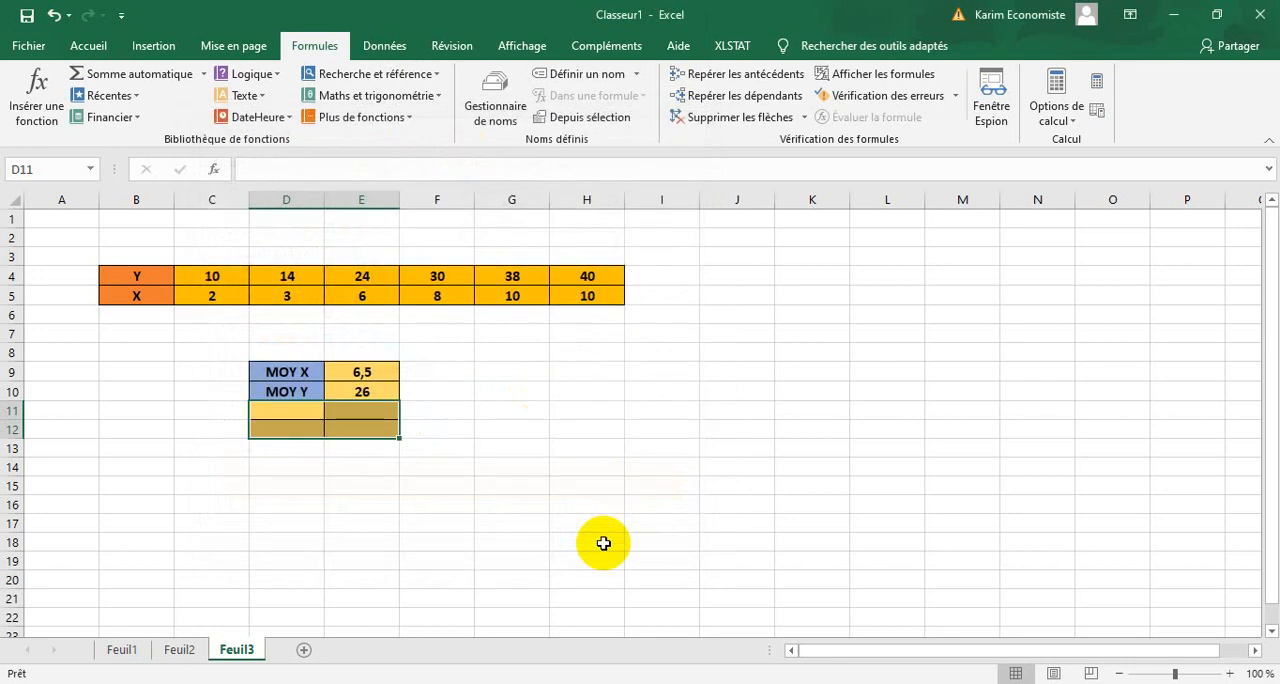
# Fill the label cells D11:D12 with blue-gray to set them apart from the result cells.
pyautogui.click(441, 505)
pyautogui.moveTo(321, 408); pyautogui.dragTo(315, 426)
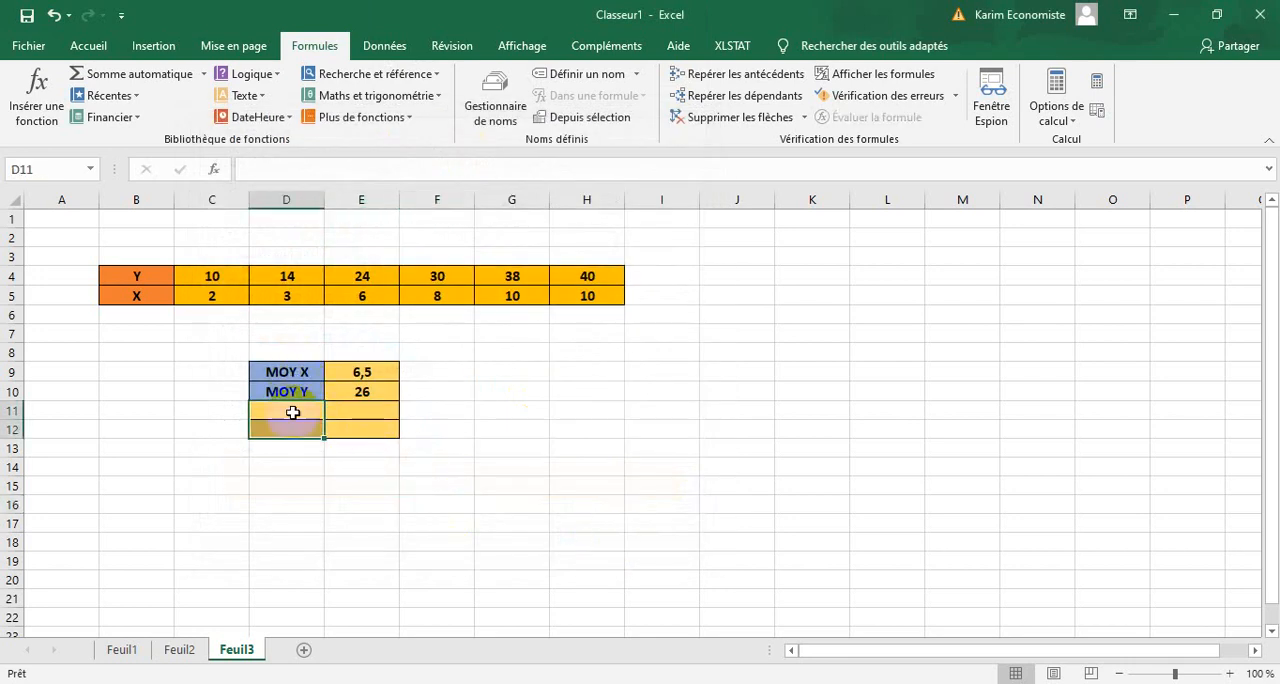
pyautogui.rightClick(291, 430)
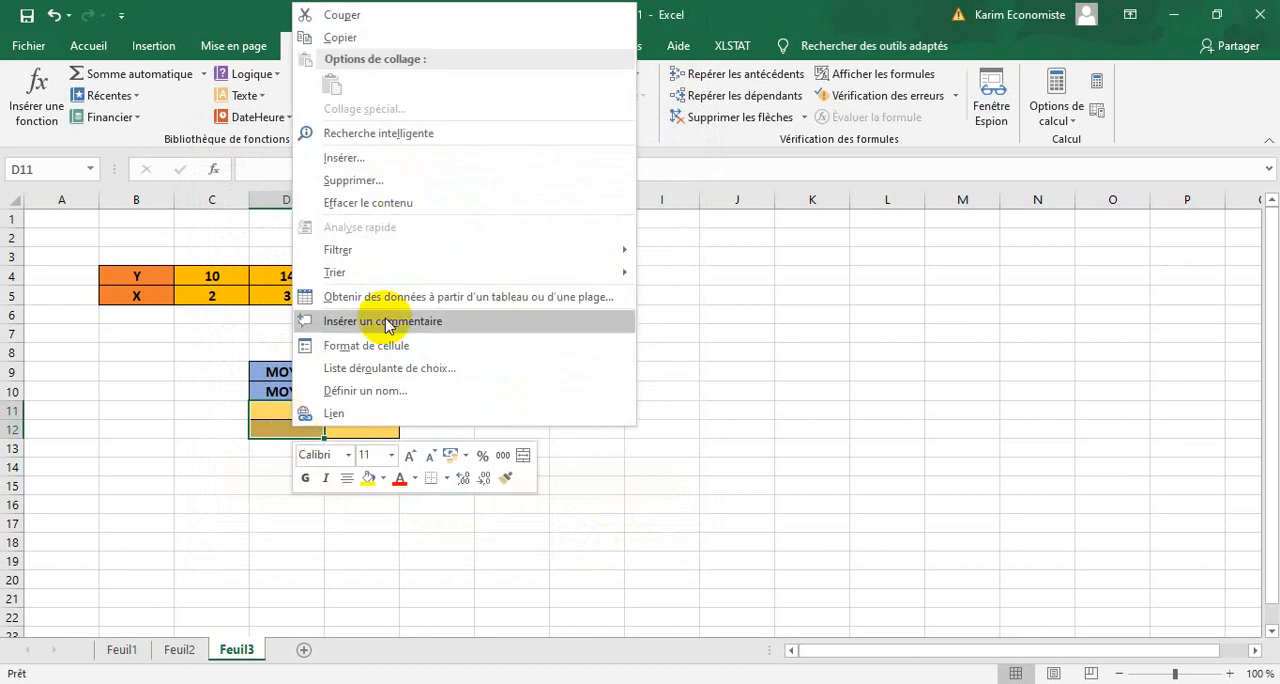
pyautogui.click(376, 348)
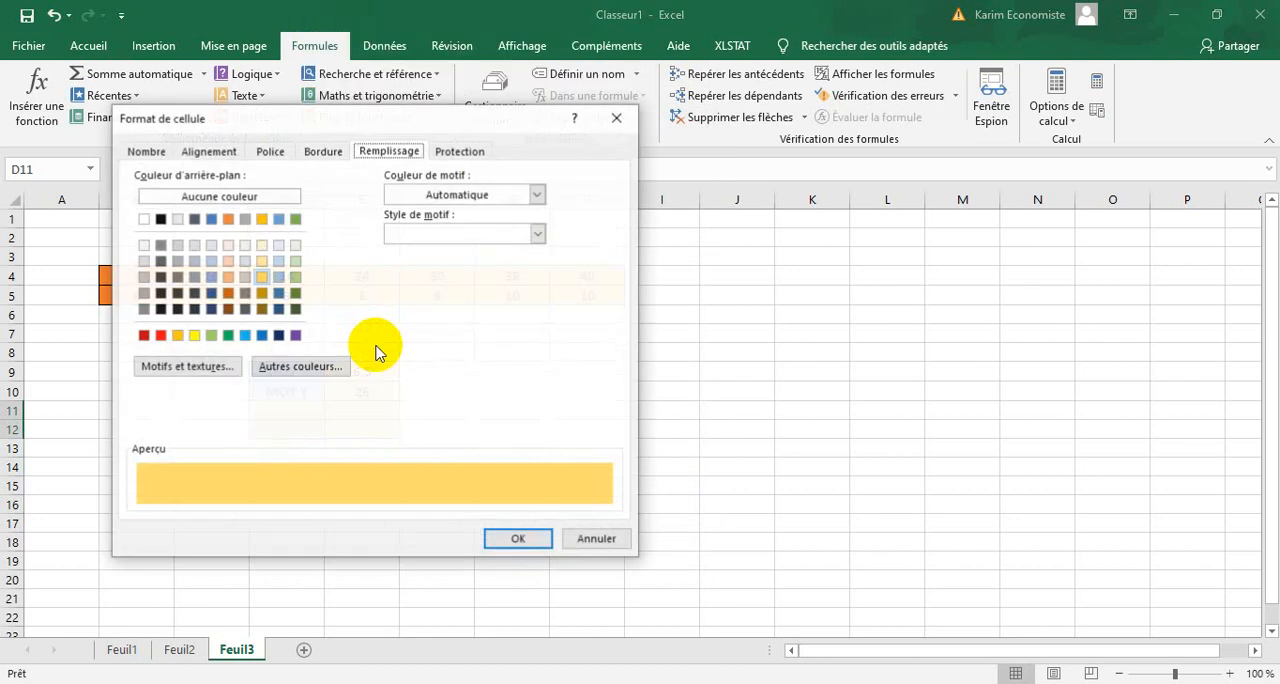
pyautogui.click(194, 277)
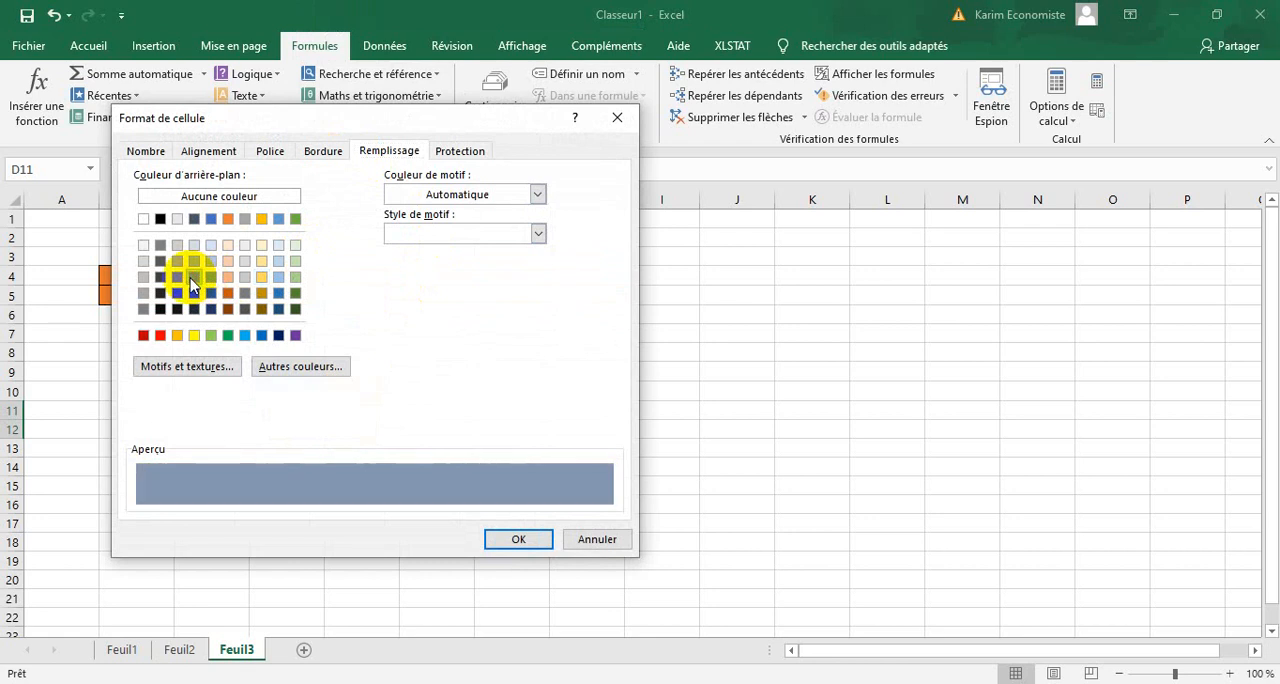
pyautogui.click(497, 538)
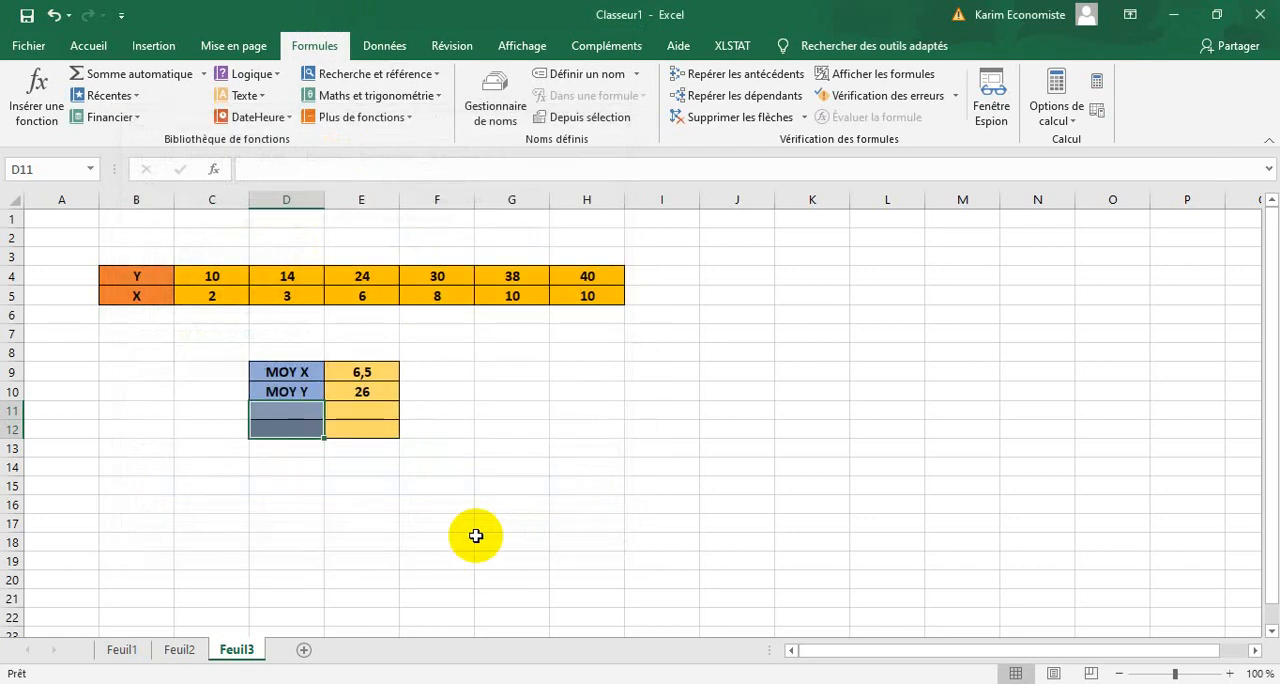
pyautogui.click(412, 537)
# Enter the labels V(X) in D11 and V(Y) in D12, and select the range D11:E12.
pyautogui.click(297, 414)
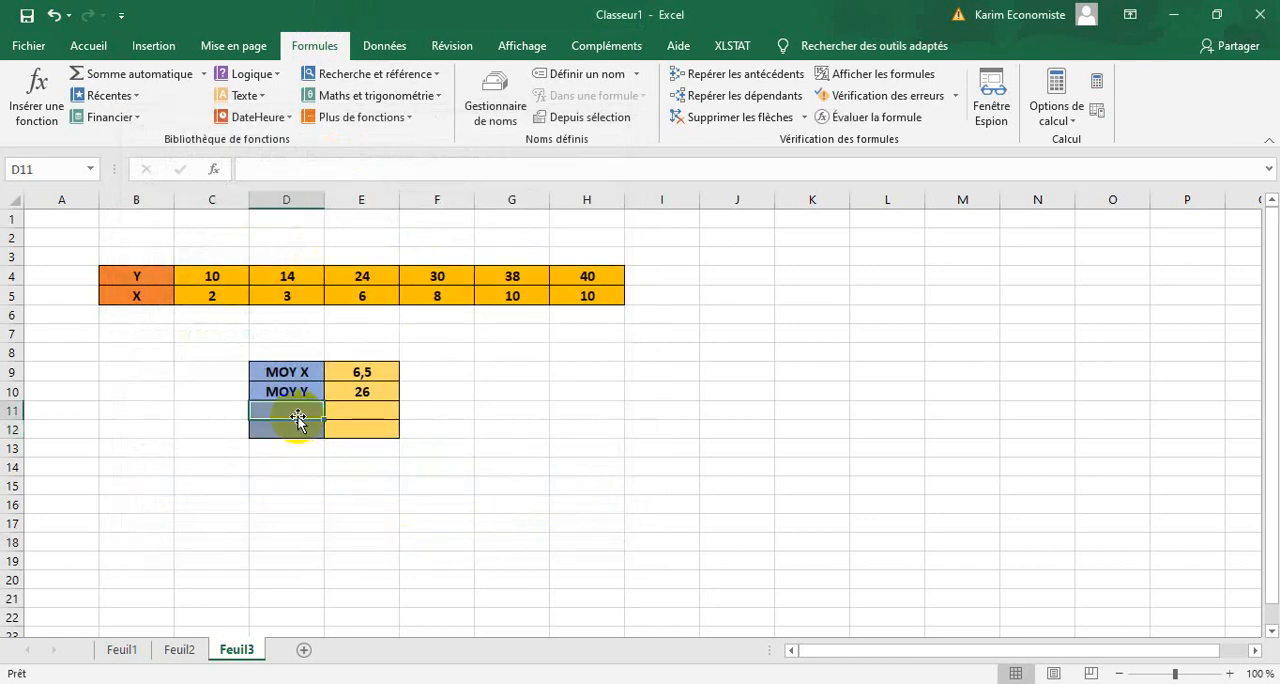
pyautogui.write('V(X')
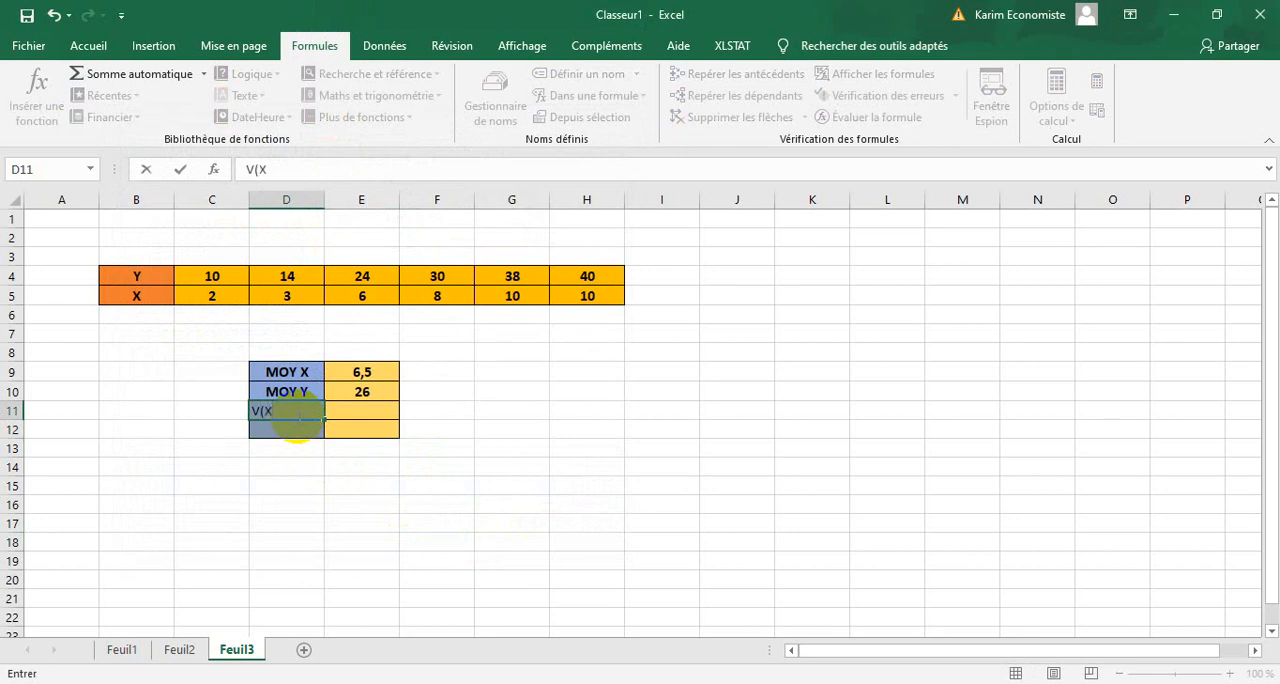
pyautogui.click(285, 430)
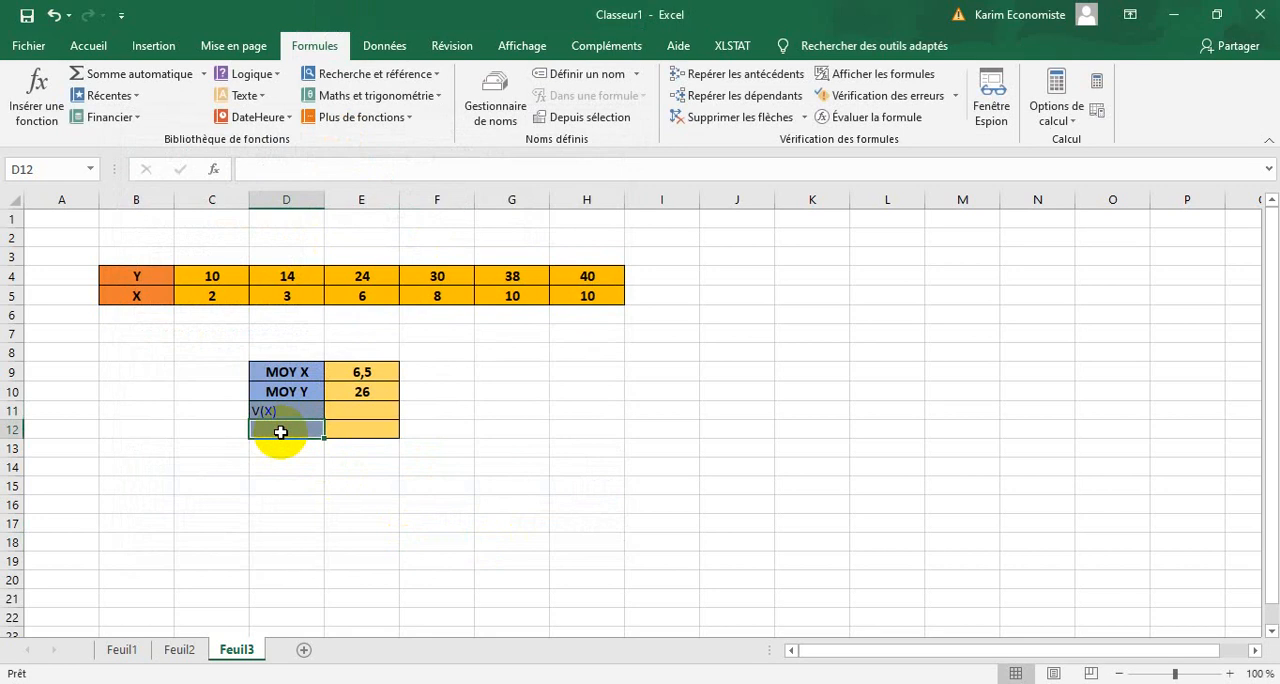
pyautogui.write('v')
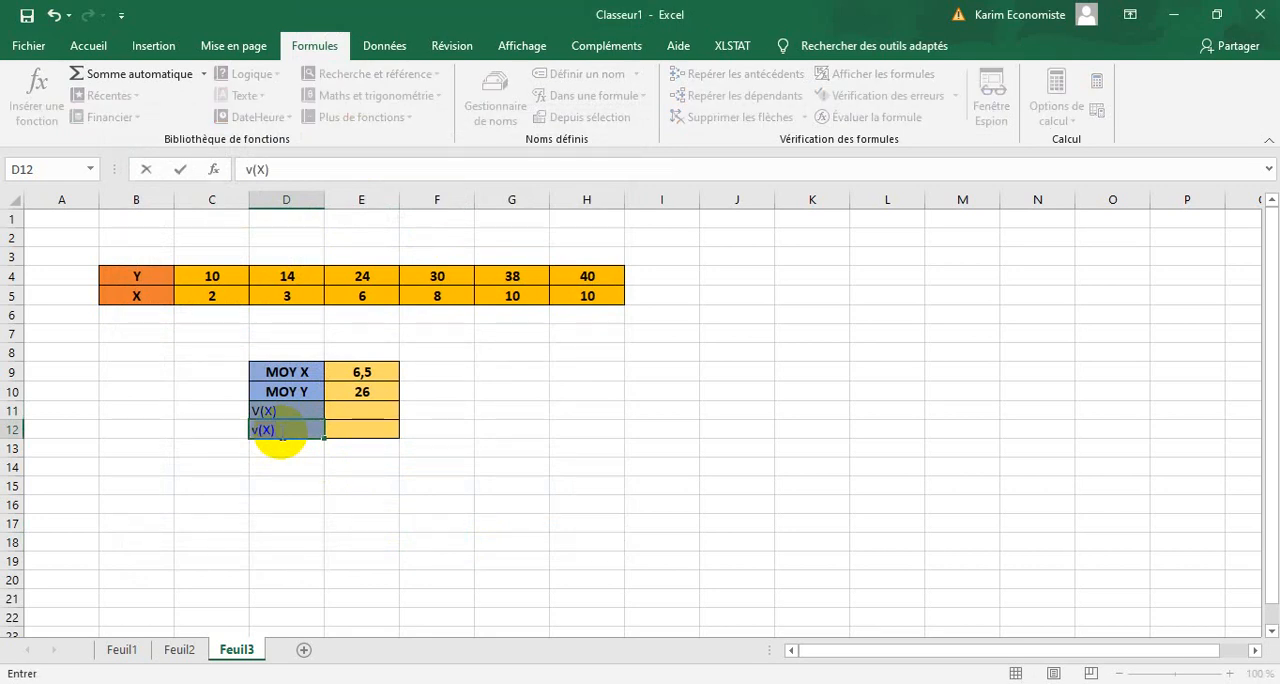
pyautogui.press('BackSpace')
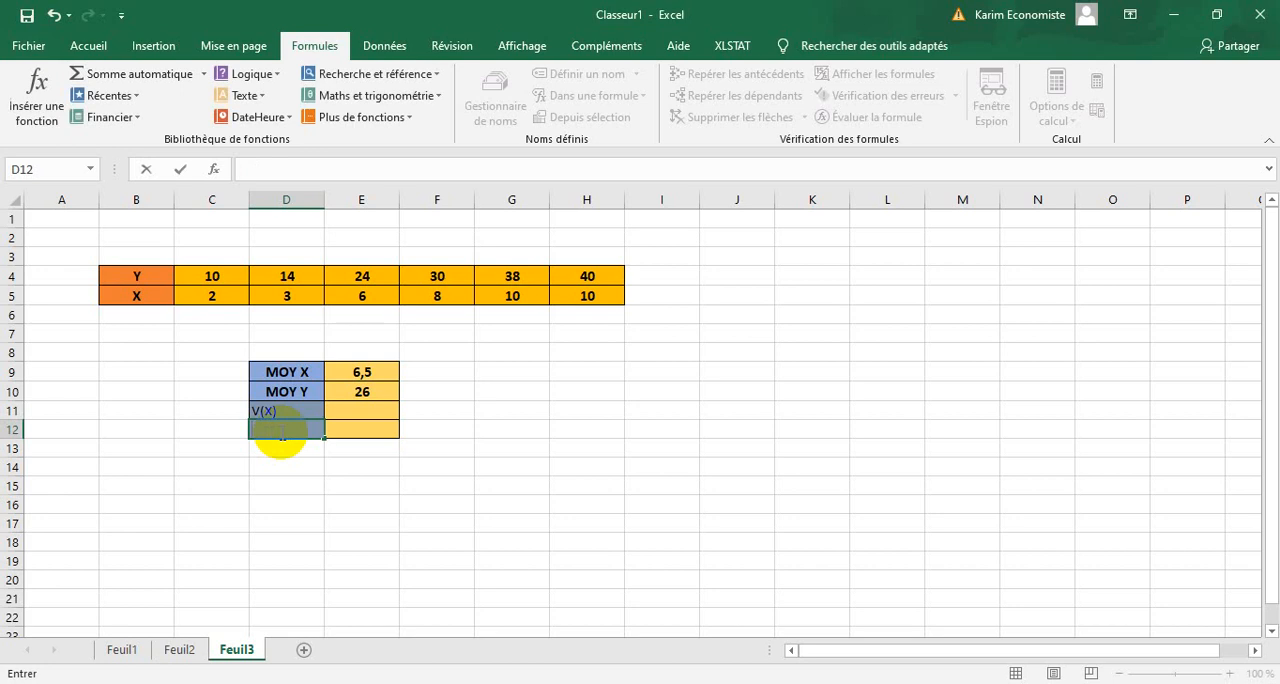
pyautogui.write('V(Y')
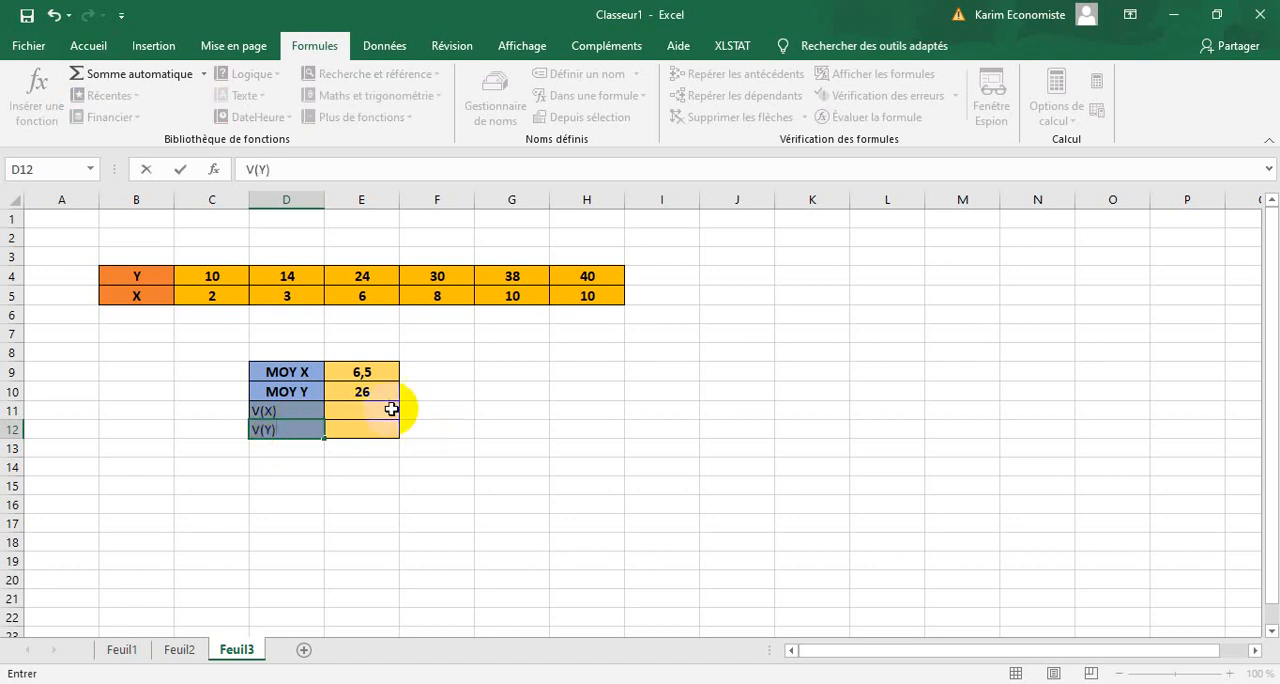
pyautogui.moveTo(395, 405); pyautogui.dragTo(267, 432)
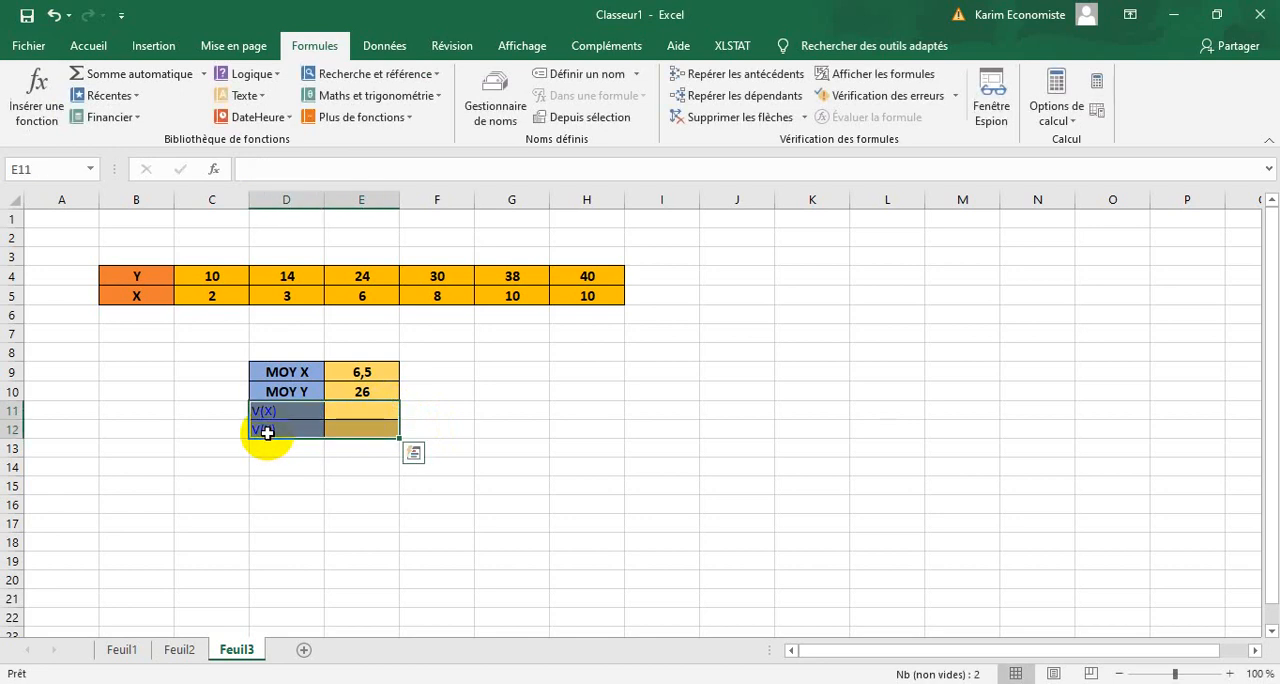
# Centre the contents of D11:E12, make them bold and increase the font size to 12.
pyautogui.click(91, 45)
pyautogui.click(330, 110)
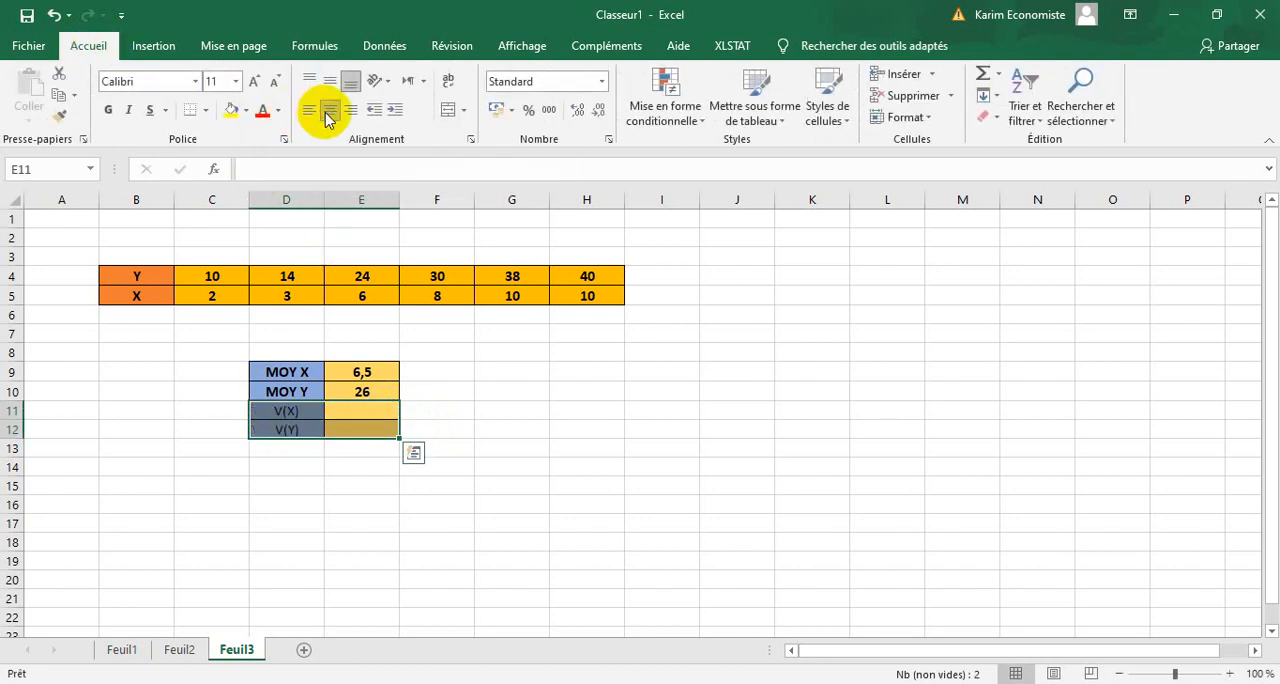
pyautogui.click(108, 110)
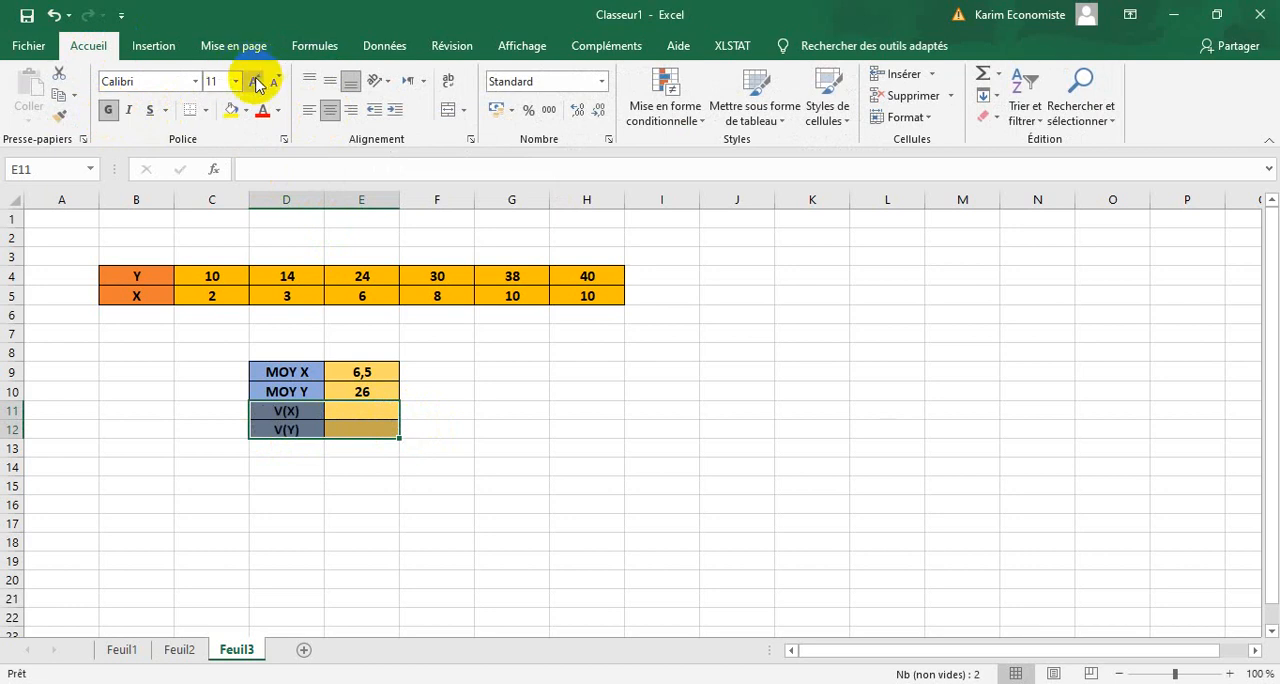
pyautogui.click(257, 83)
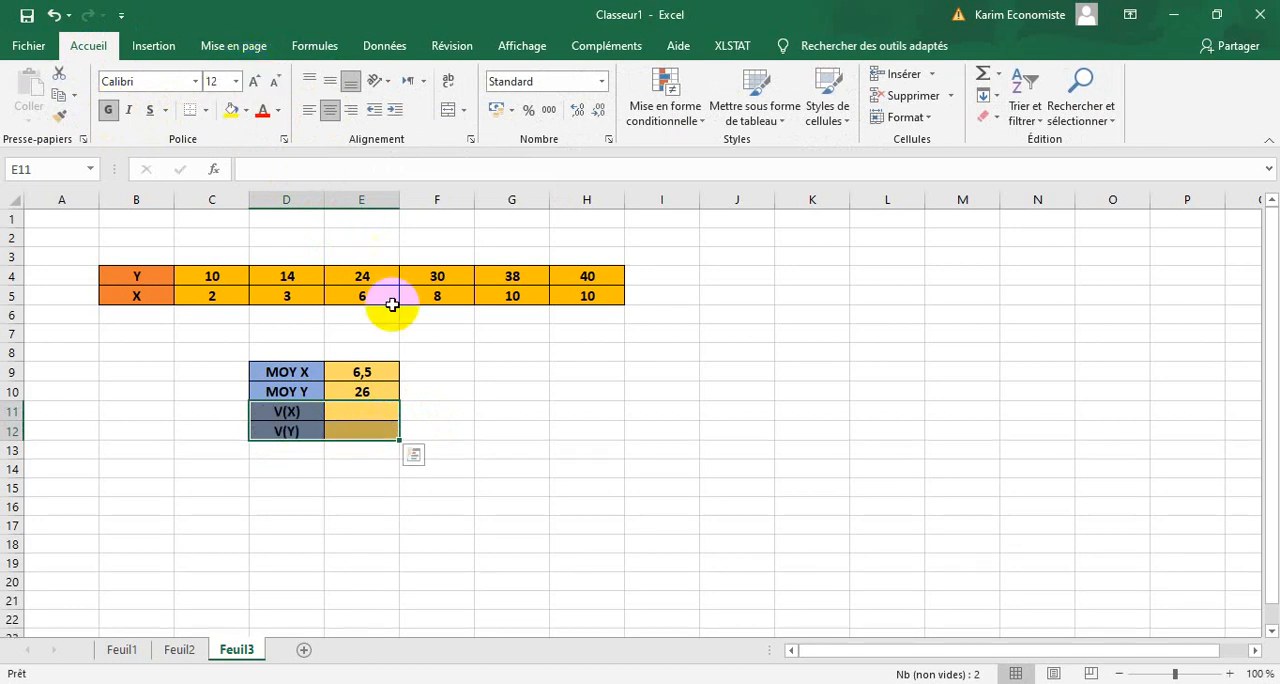
pyautogui.click(414, 410)
# Calculate the sample variance of X in E11 with VAR.S over the range C5:H5.
pyautogui.click(369, 411)
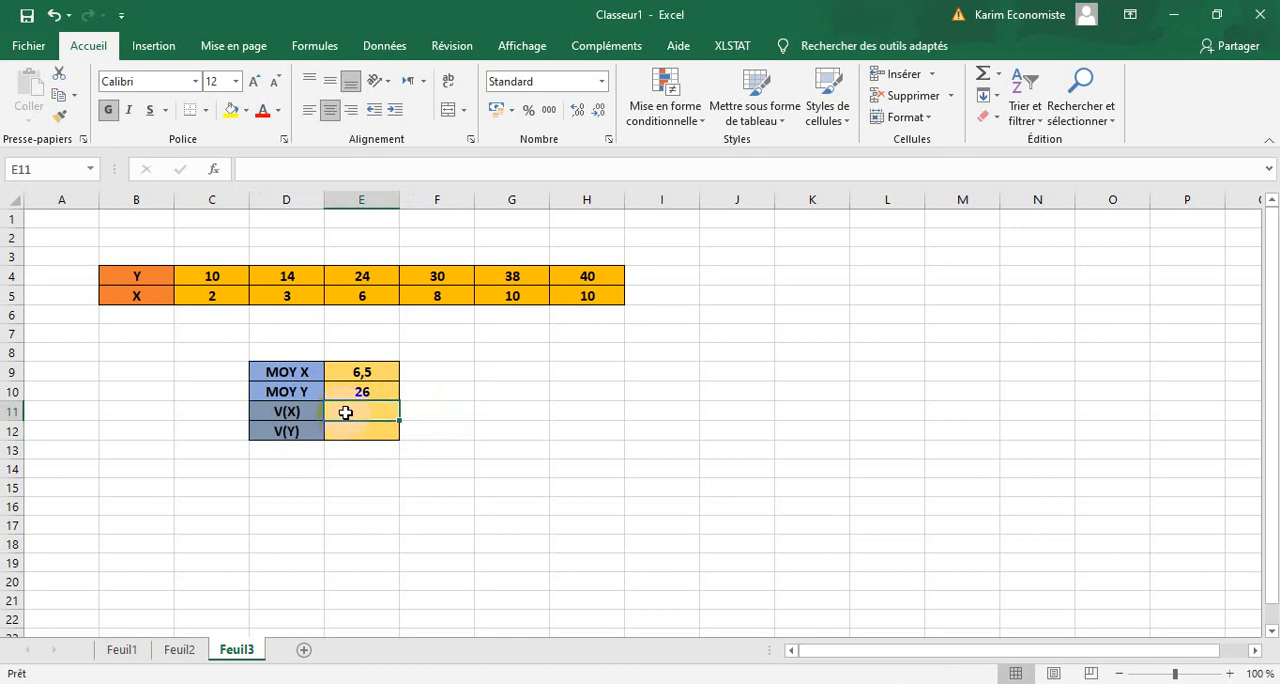
pyautogui.click(312, 46)
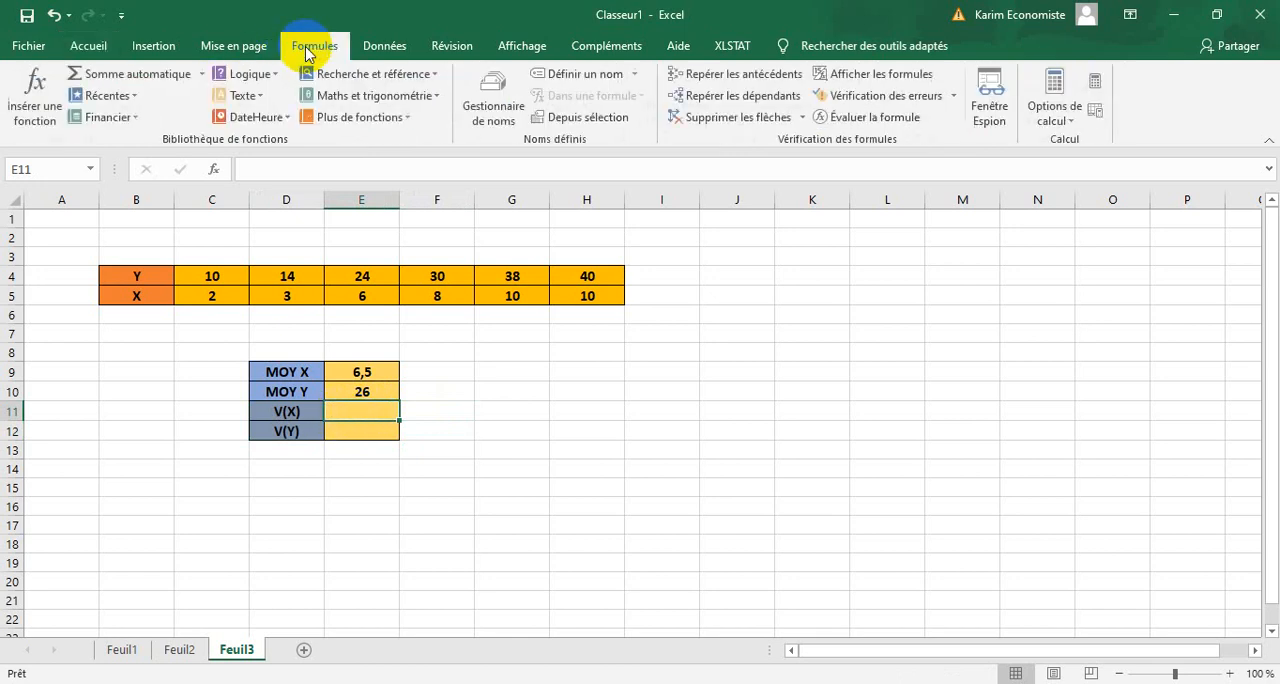
pyautogui.click(400, 118)
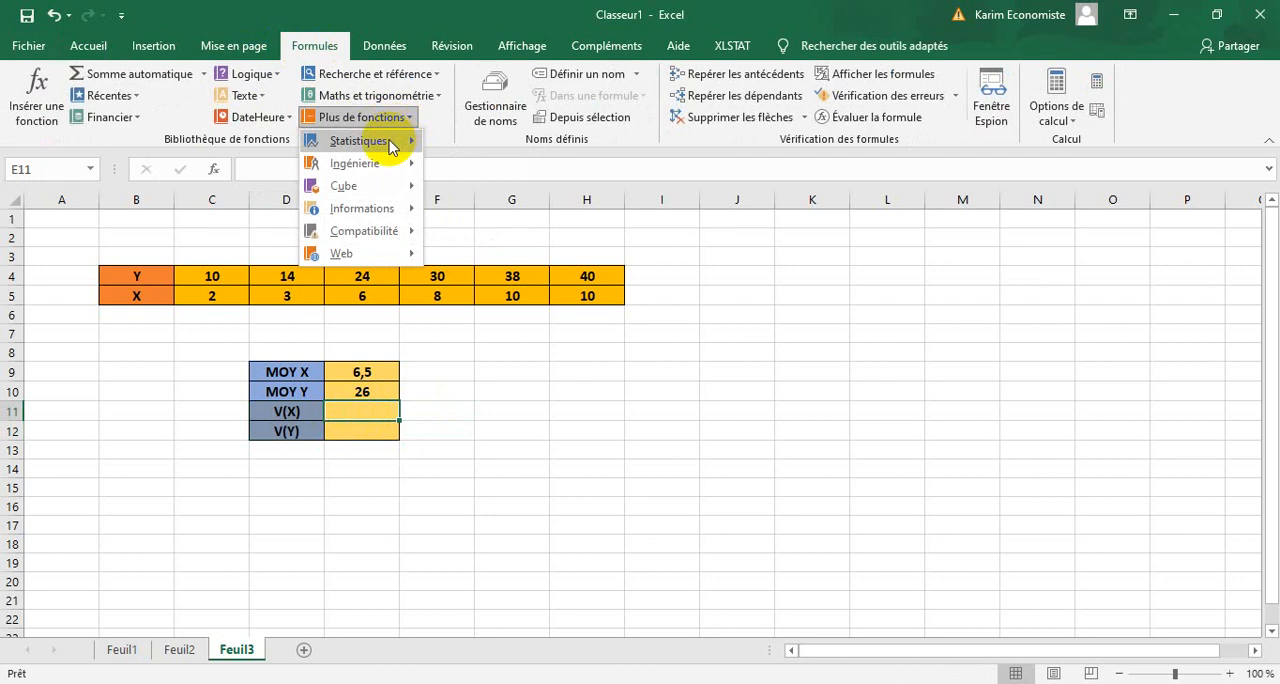
pyautogui.moveTo(403, 140)
pyautogui.moveTo(664, 160); pyautogui.dragTo(661, 491)
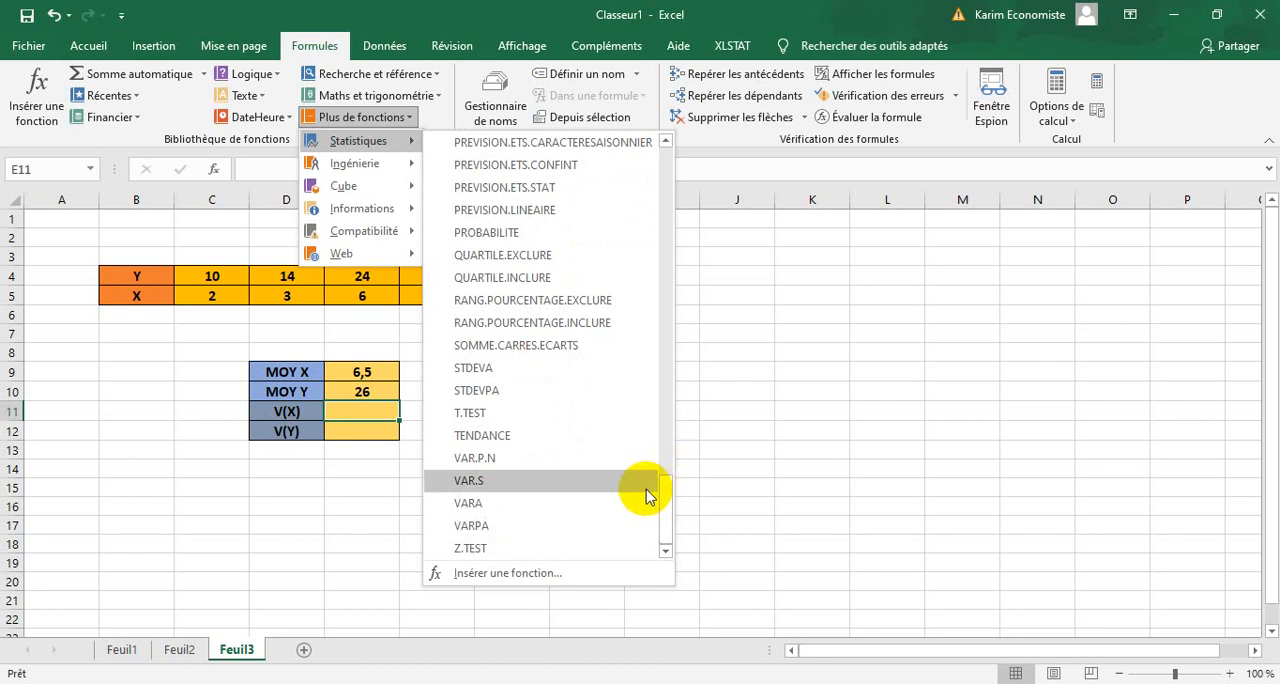
pyautogui.click(541, 489)
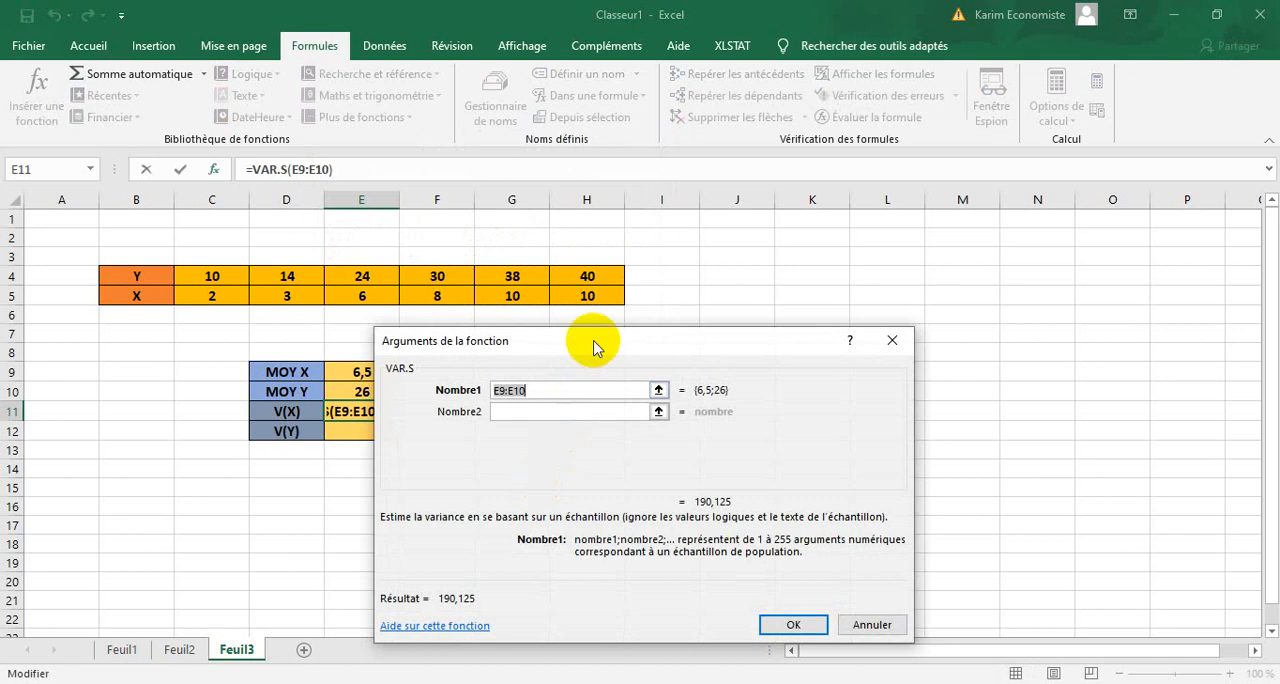
pyautogui.moveTo(620, 297); pyautogui.dragTo(217, 297)
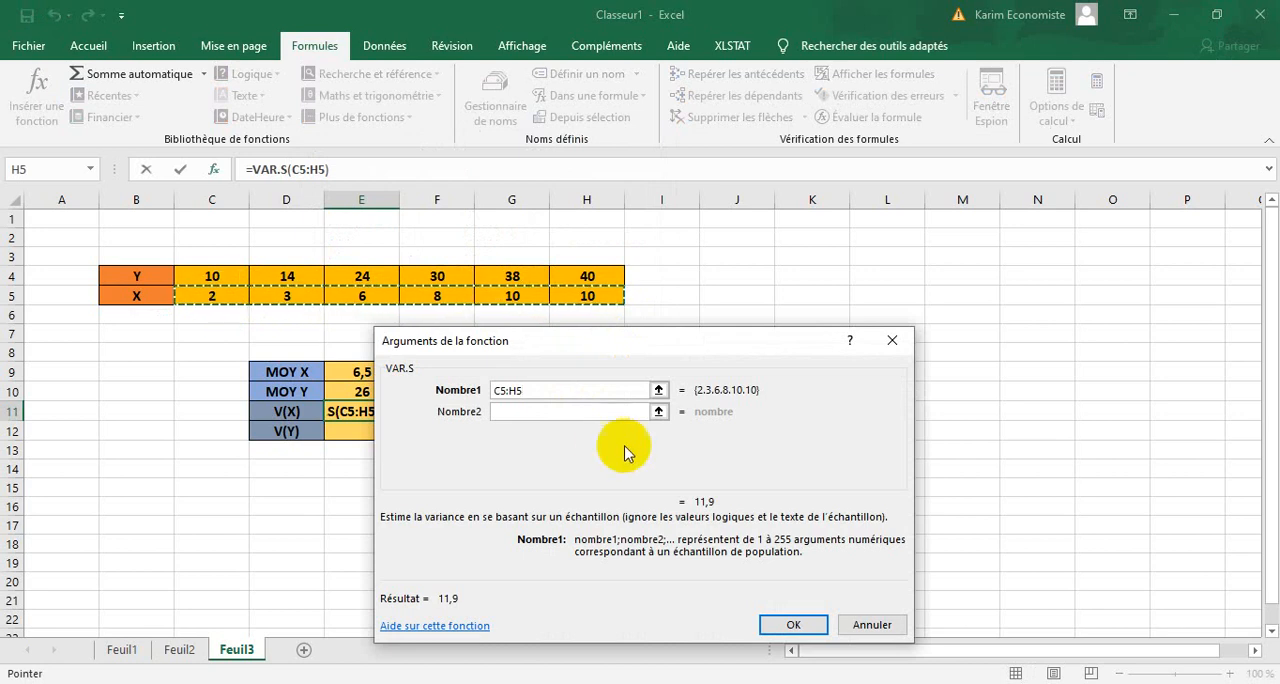
pyautogui.click(793, 624)
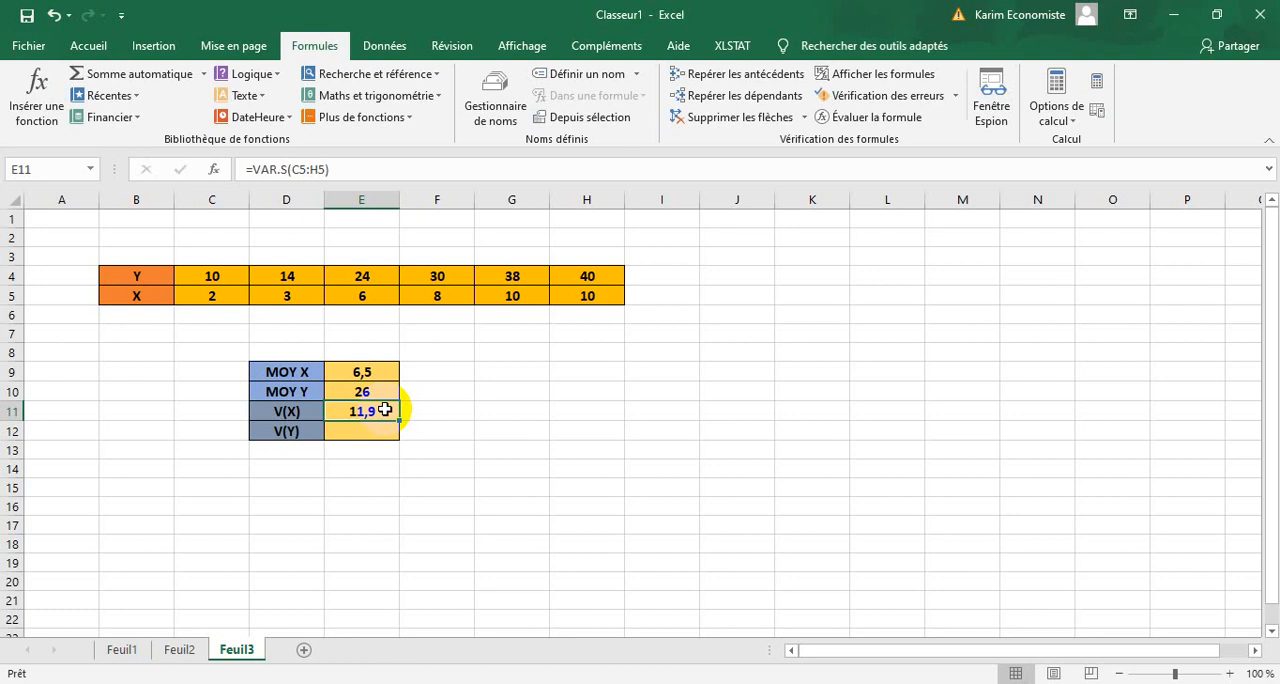
# Calculate the sample variance of Y in E12 with VAR.S over the range C4:H4.
pyautogui.click(353, 433)
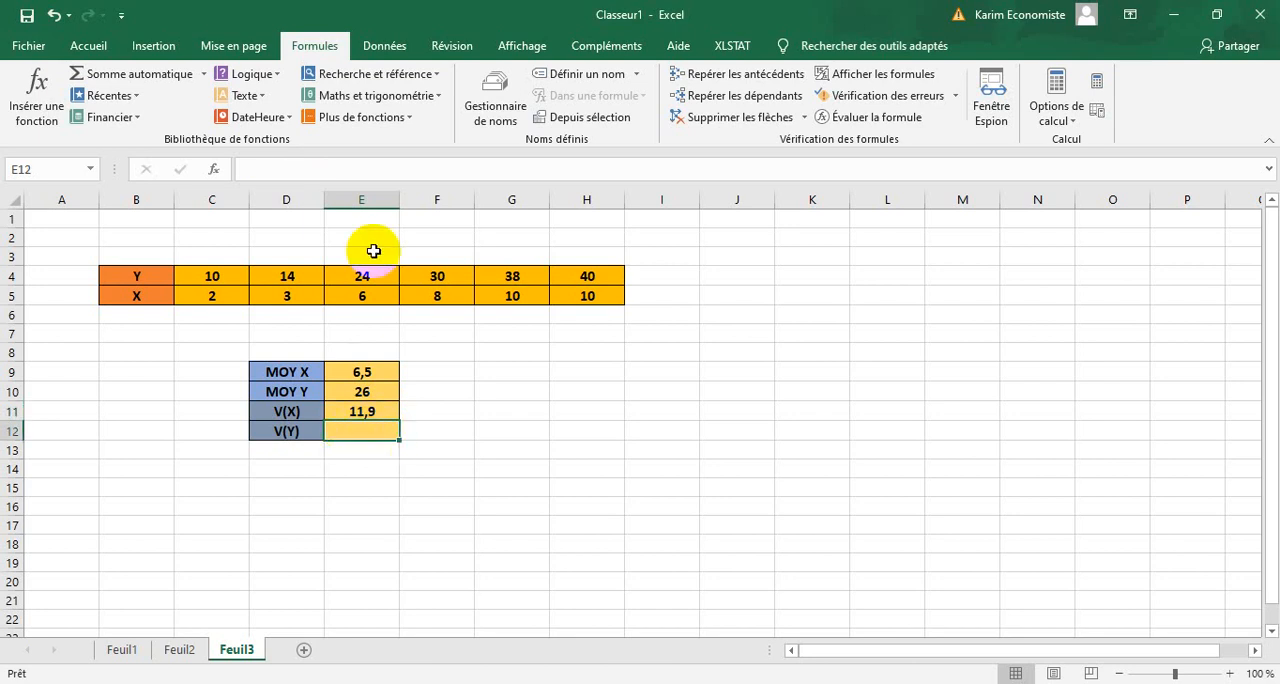
pyautogui.click(406, 119)
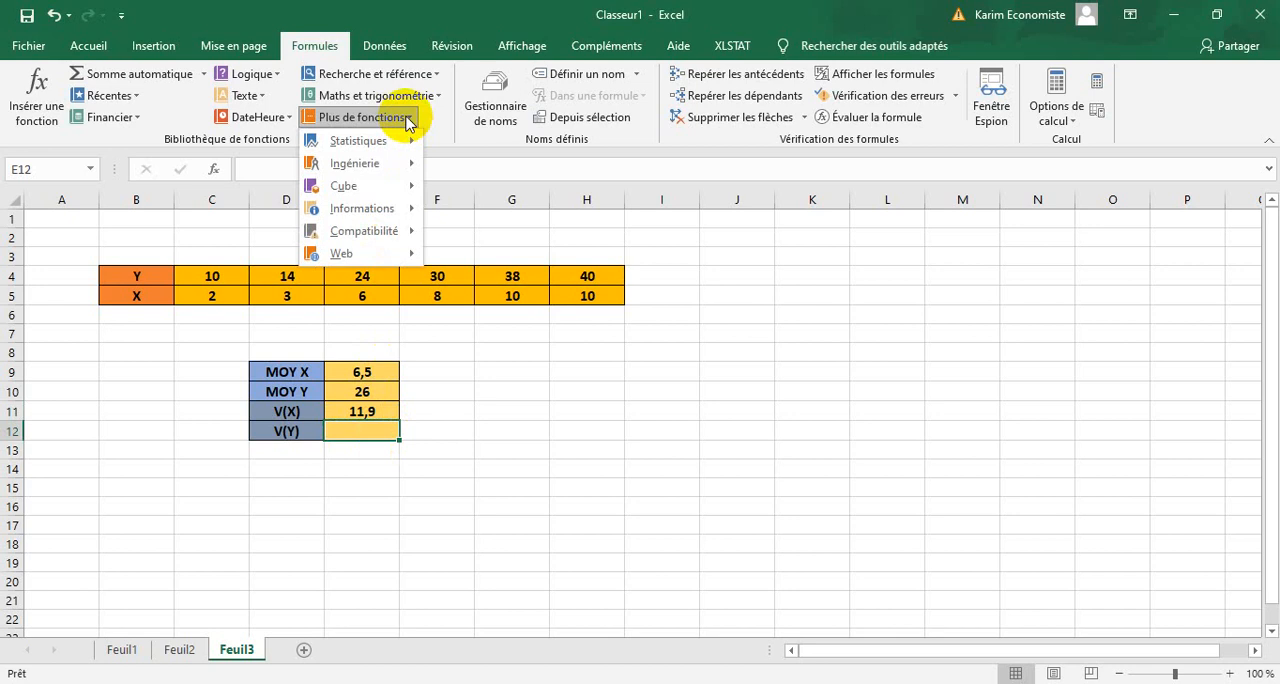
pyautogui.moveTo(399, 143)
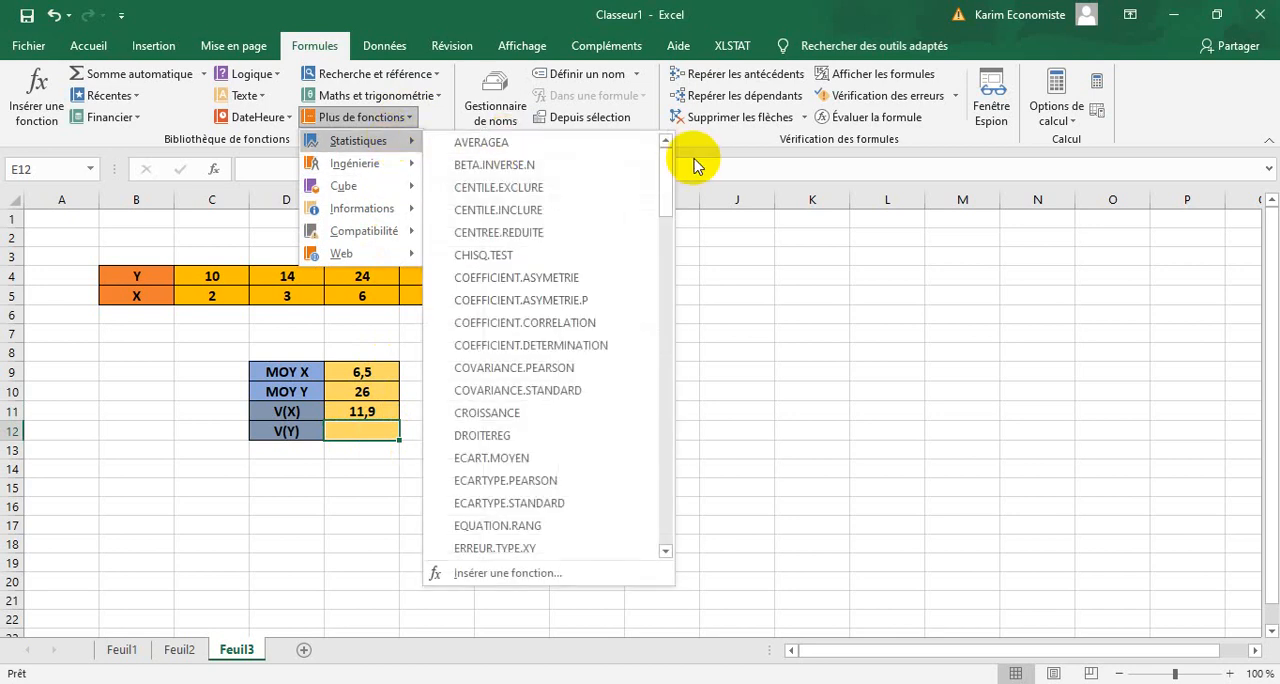
pyautogui.moveTo(664, 168); pyautogui.dragTo(663, 497)
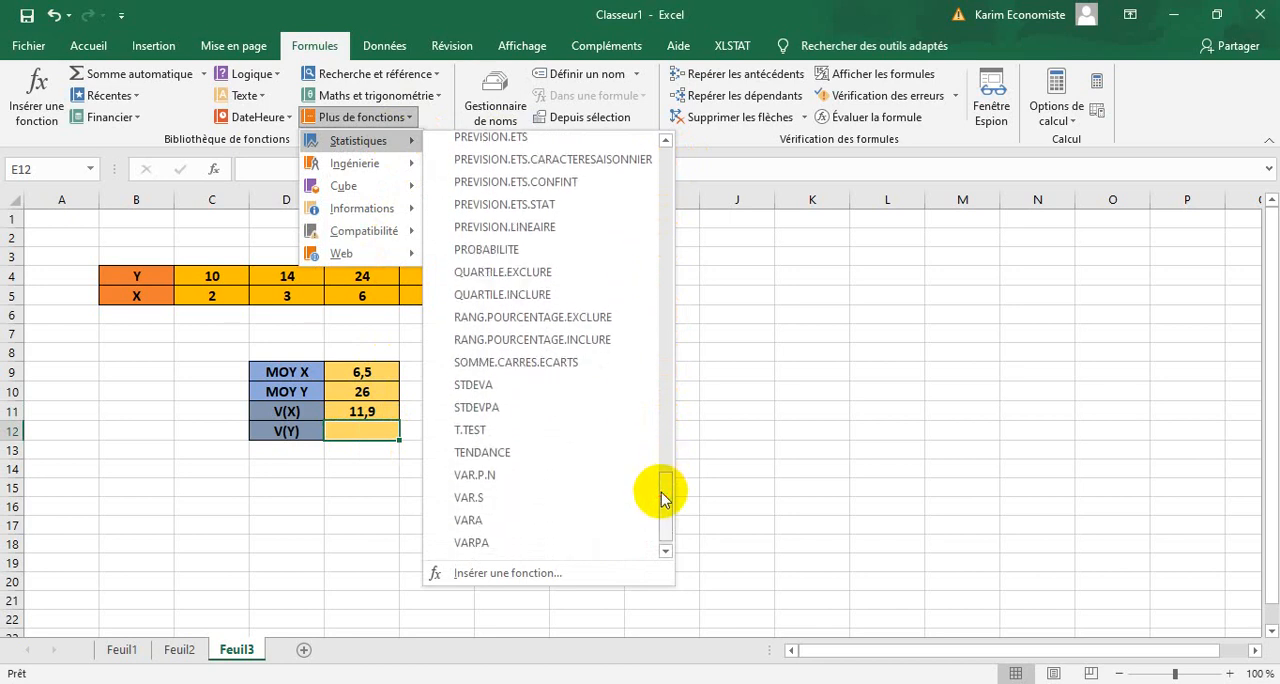
pyautogui.click(545, 497)
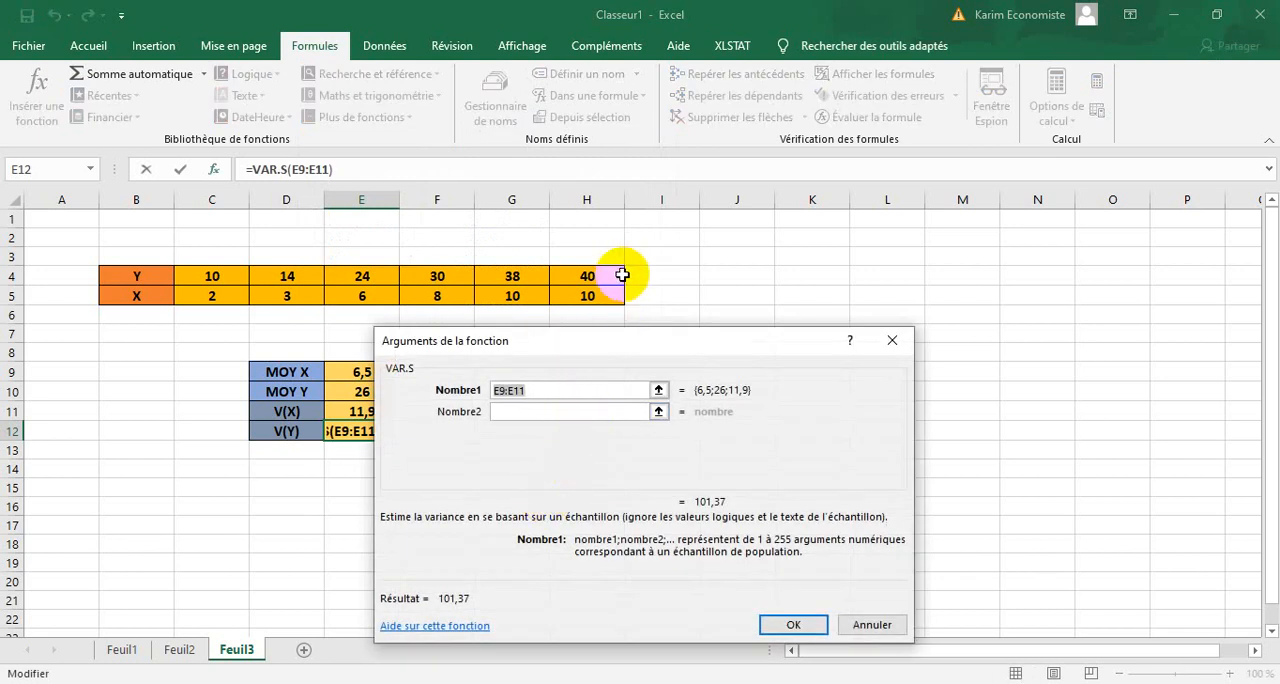
pyautogui.moveTo(622, 274); pyautogui.dragTo(217, 277)
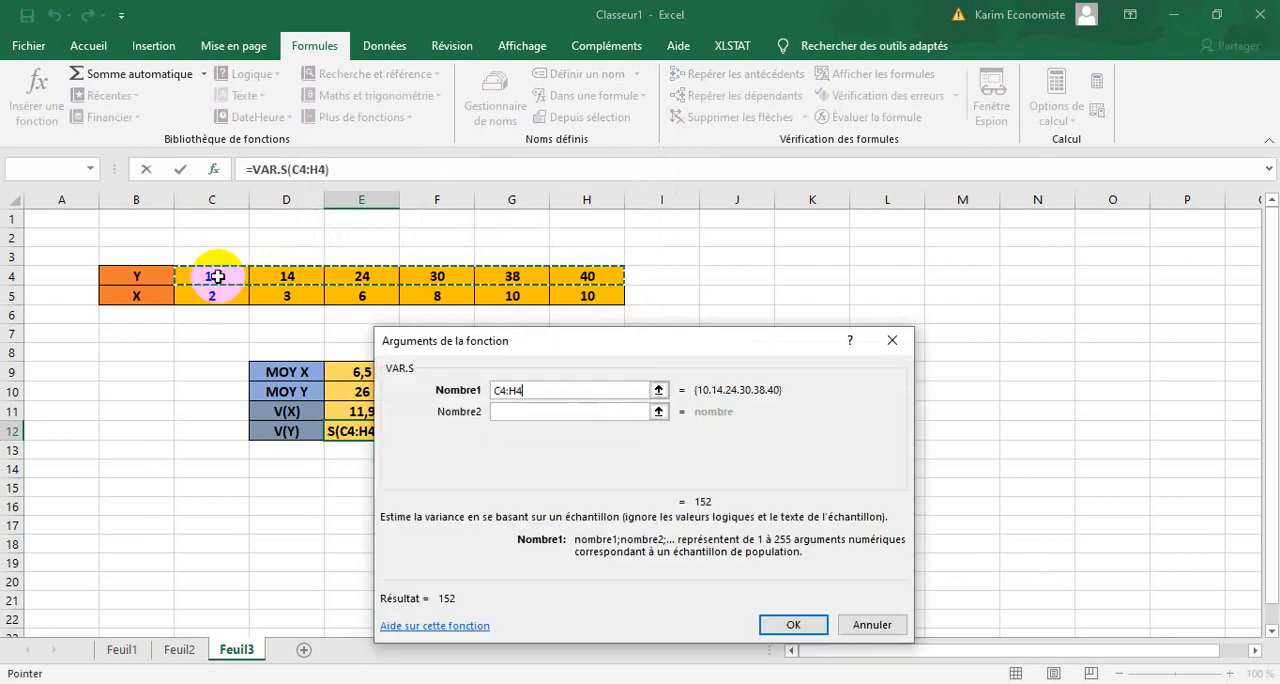
pyautogui.click(793, 625)
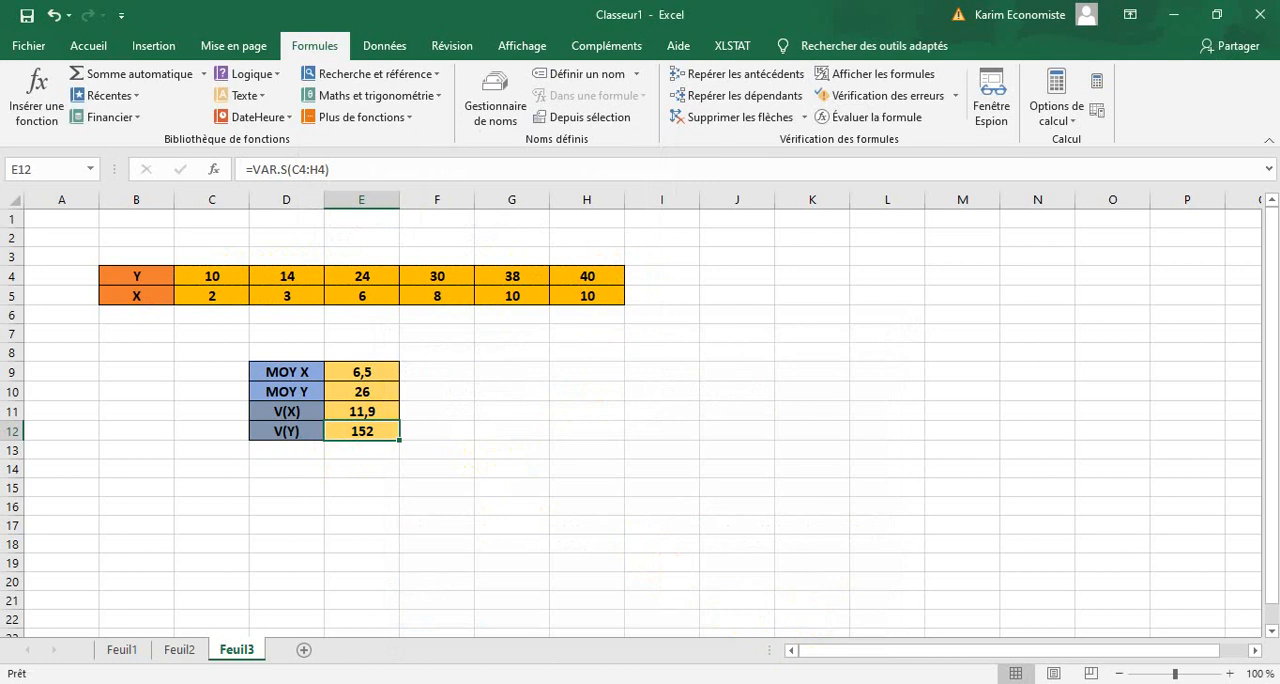
# Switch to the Word exercise document to check the next question, and return to the Excel workbook.
pyautogui.click(702, 683)
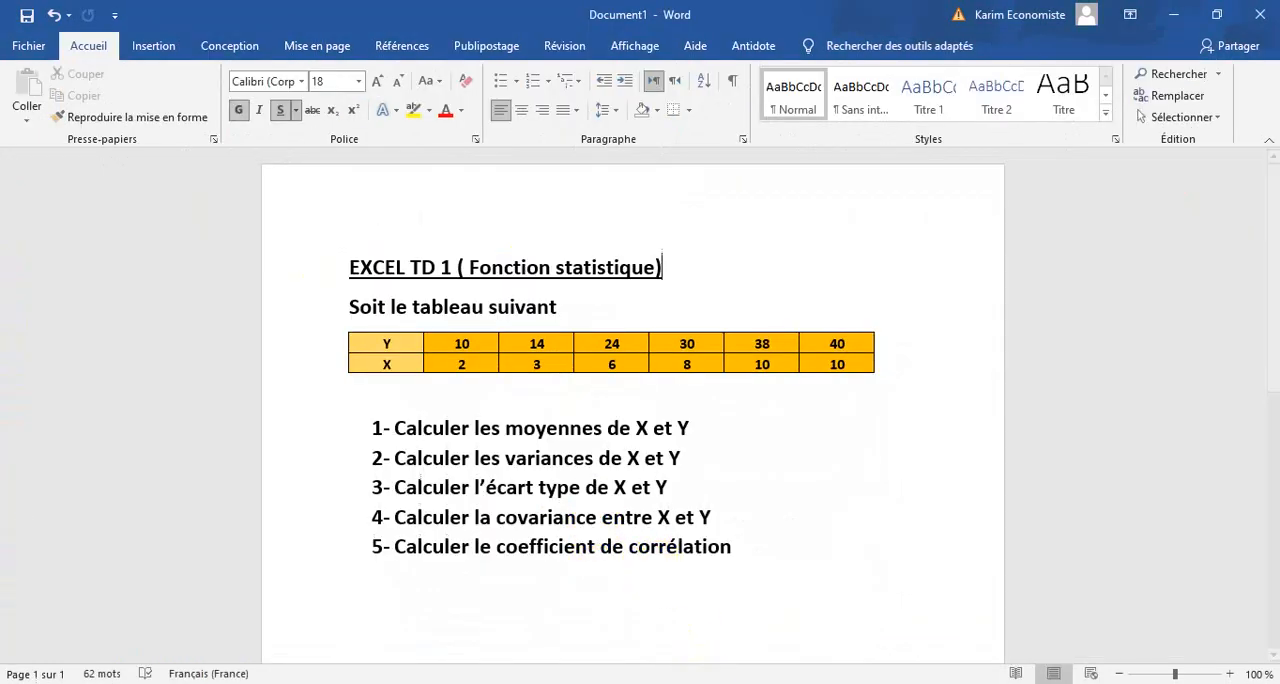
pyautogui.click(702, 683)
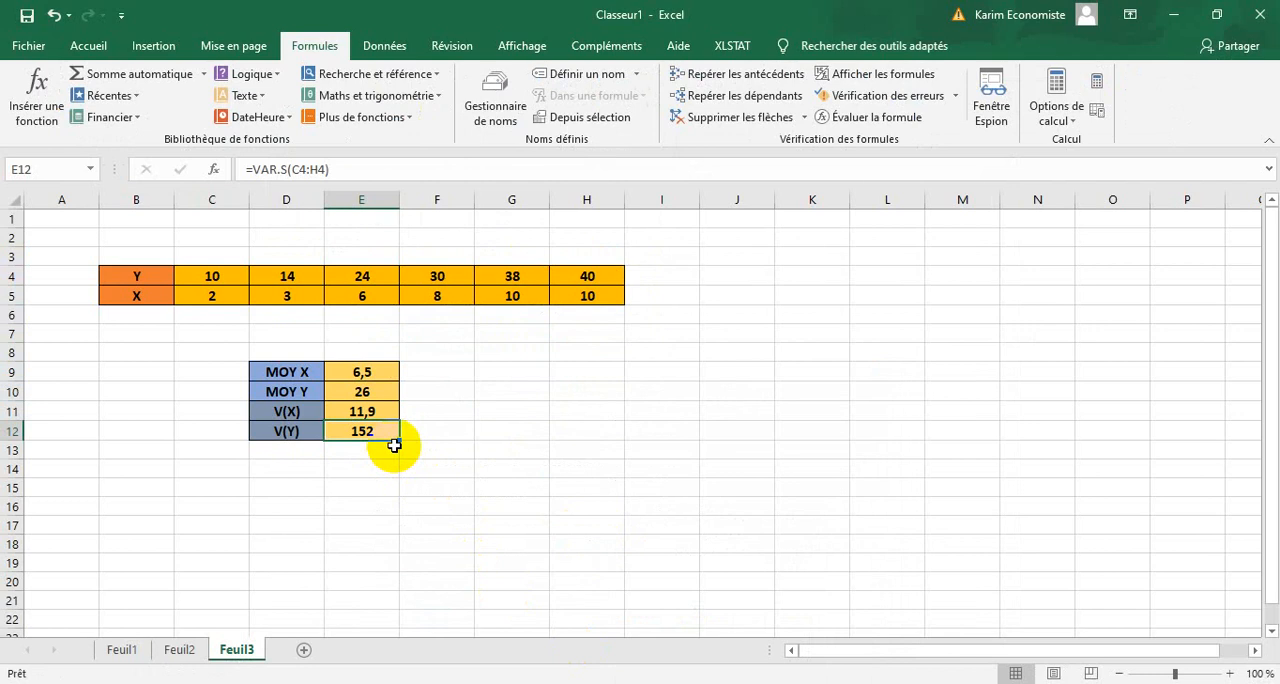
pyautogui.moveTo(395, 445); pyautogui.dragTo(373, 469)
pyautogui.click(495, 469)
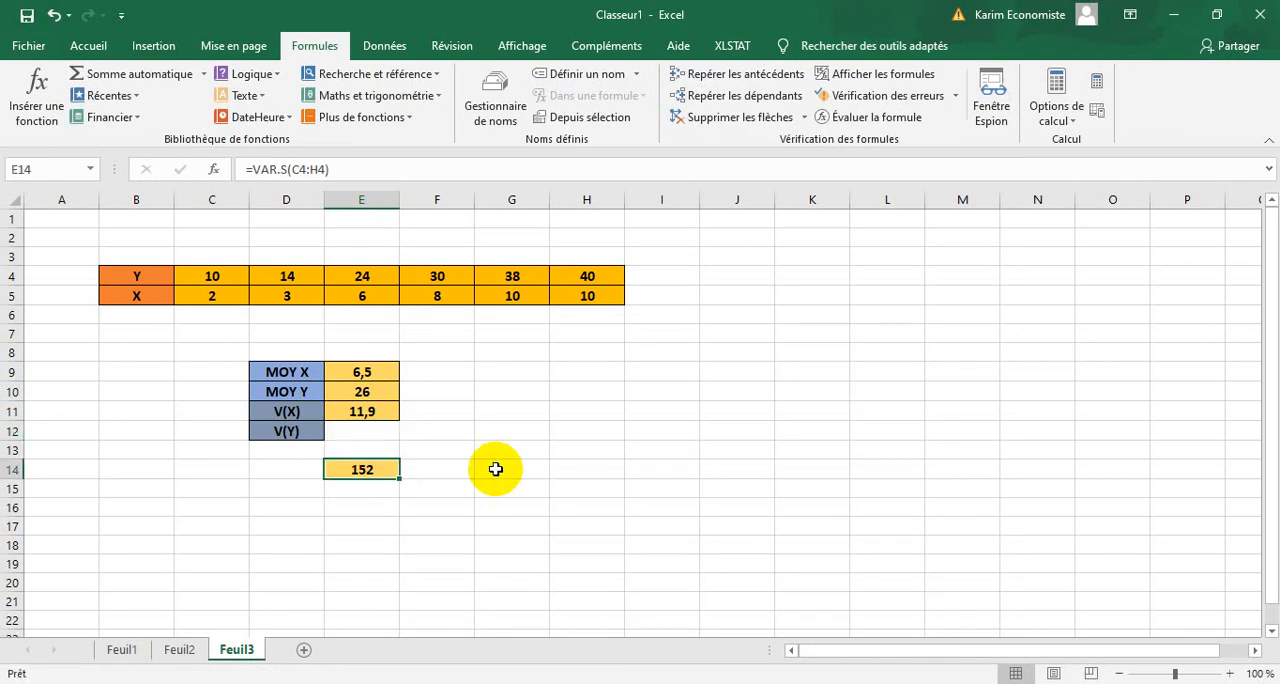
pyautogui.click(57, 17)
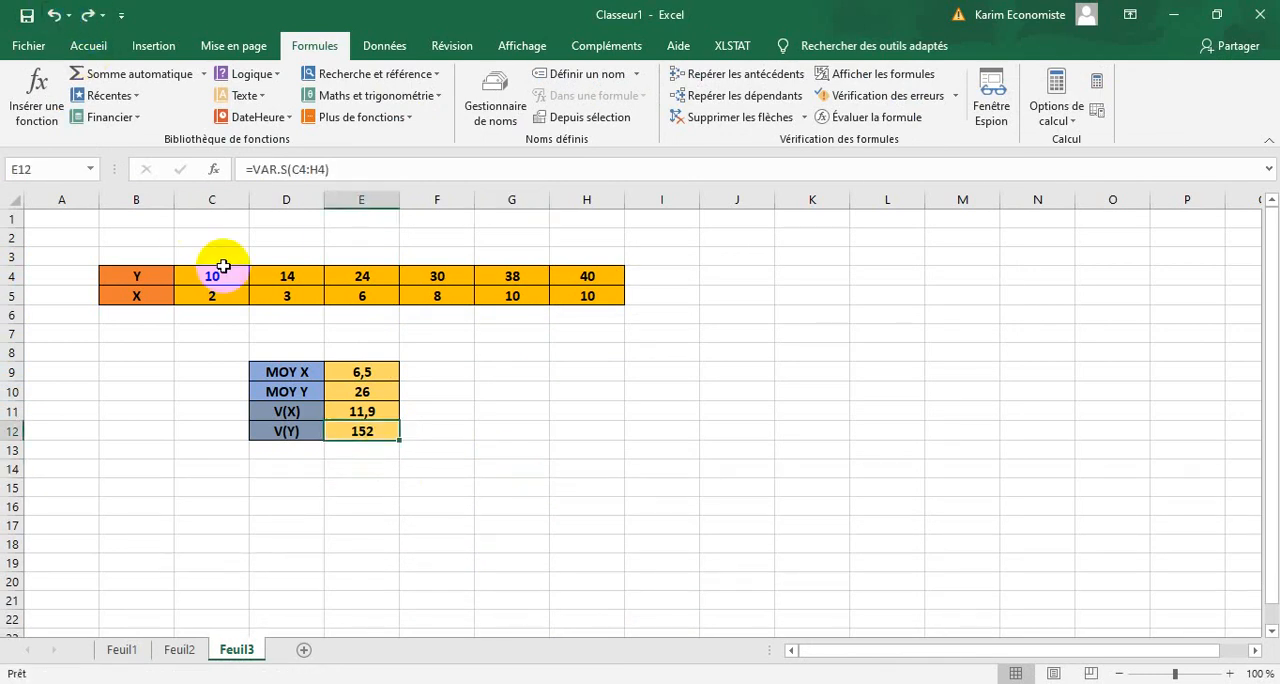
# Format D13:E14 below the variances with outline and inside borders and a light gold fill.
pyautogui.click(377, 470)
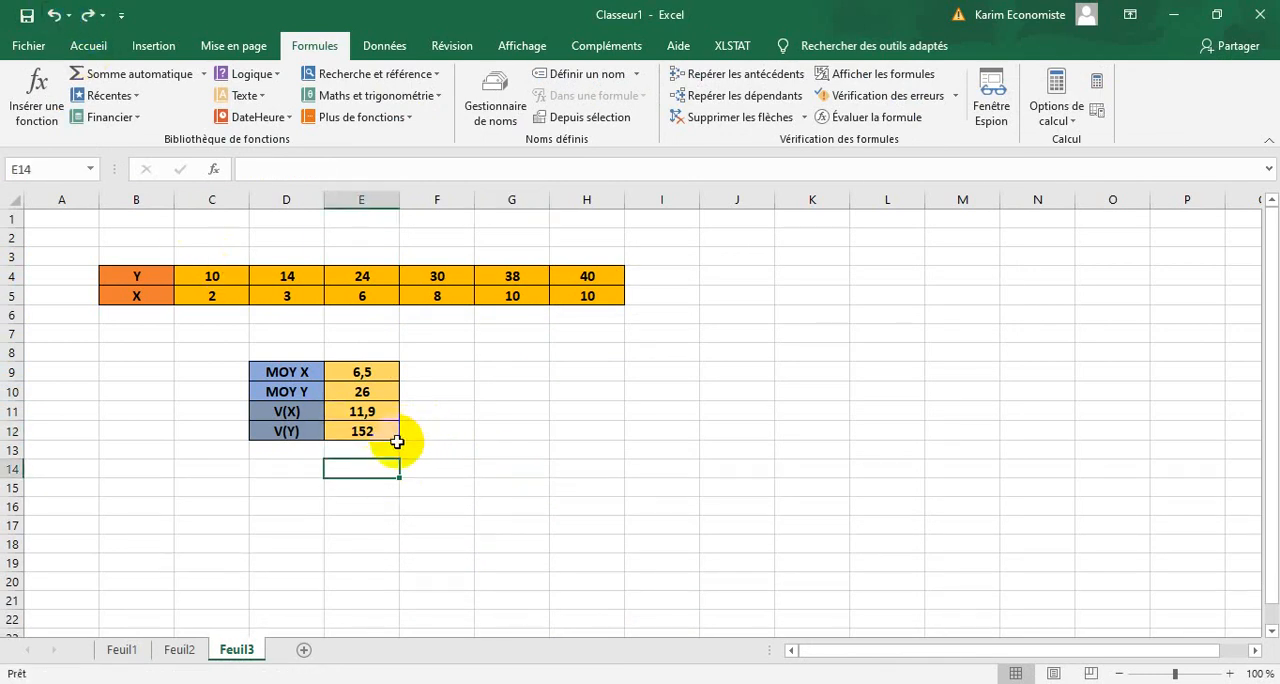
pyautogui.moveTo(376, 463); pyautogui.dragTo(298, 469)
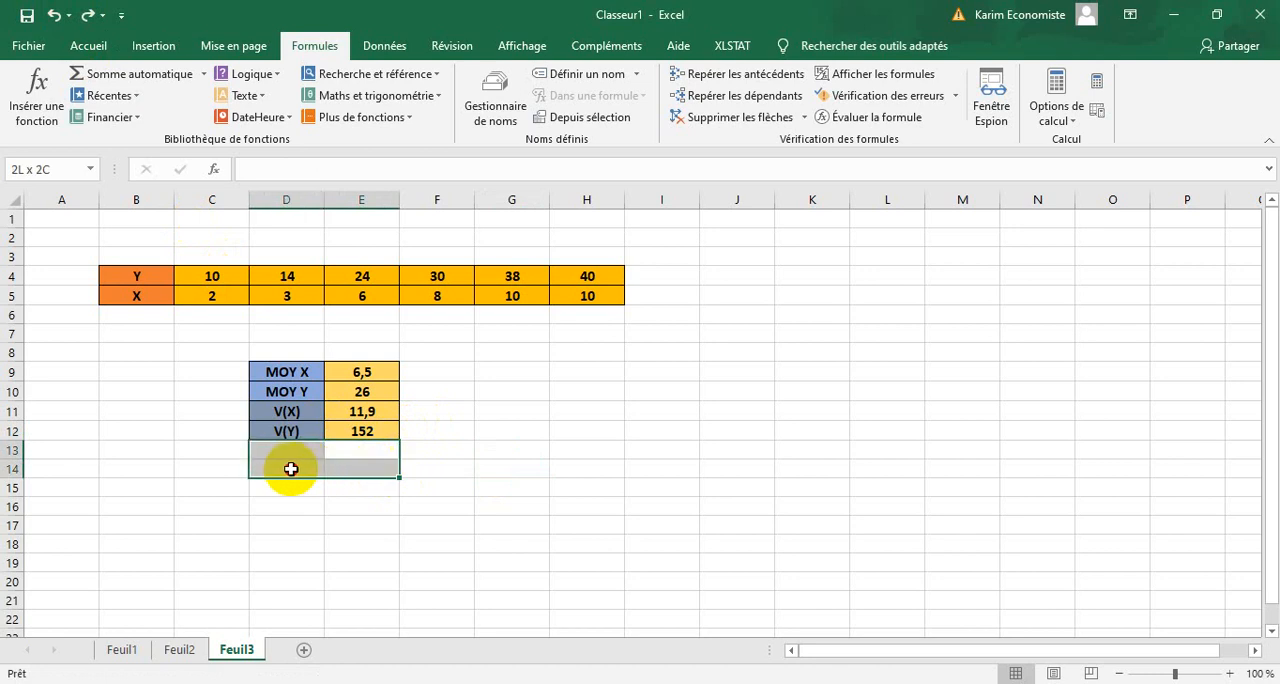
pyautogui.rightClick(290, 469)
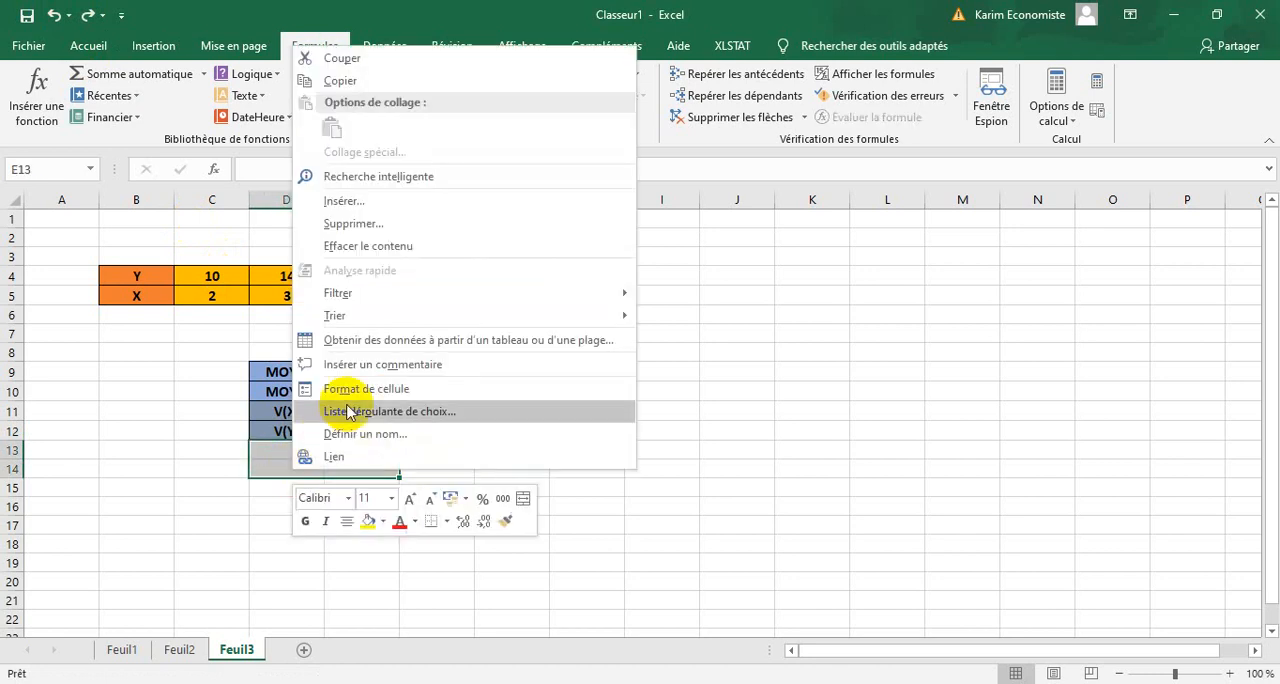
pyautogui.click(358, 392)
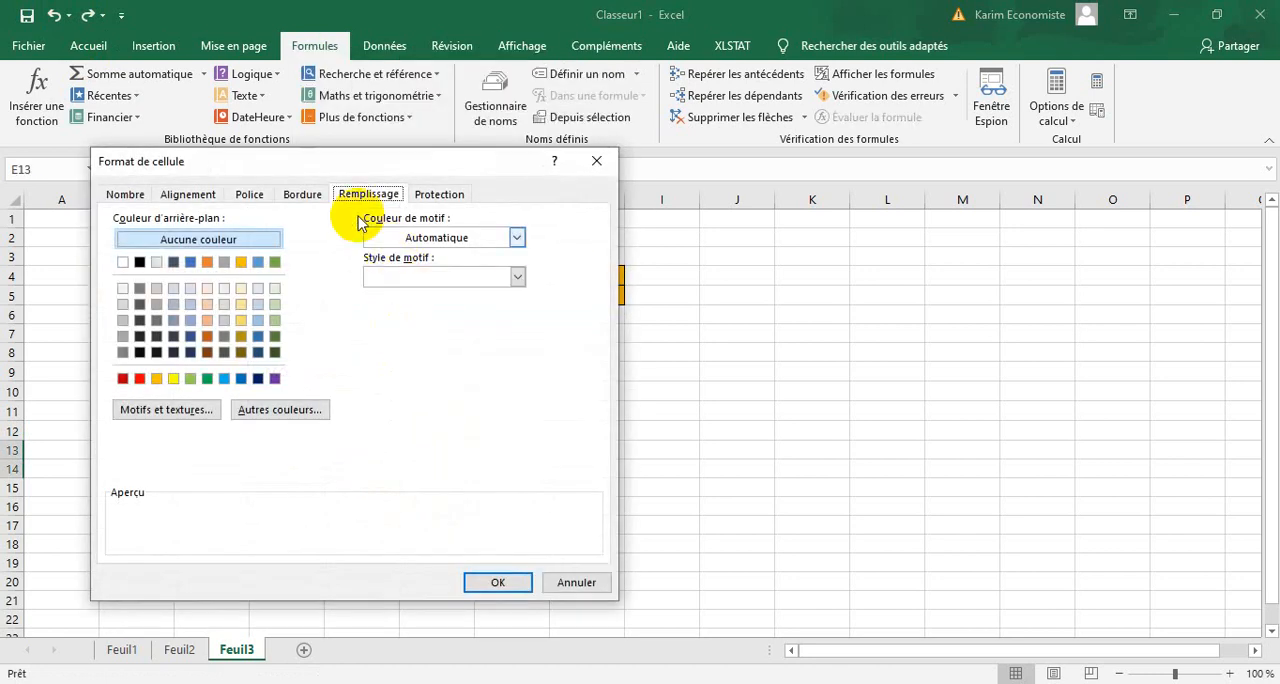
pyautogui.click(308, 195)
pyautogui.click(381, 257)
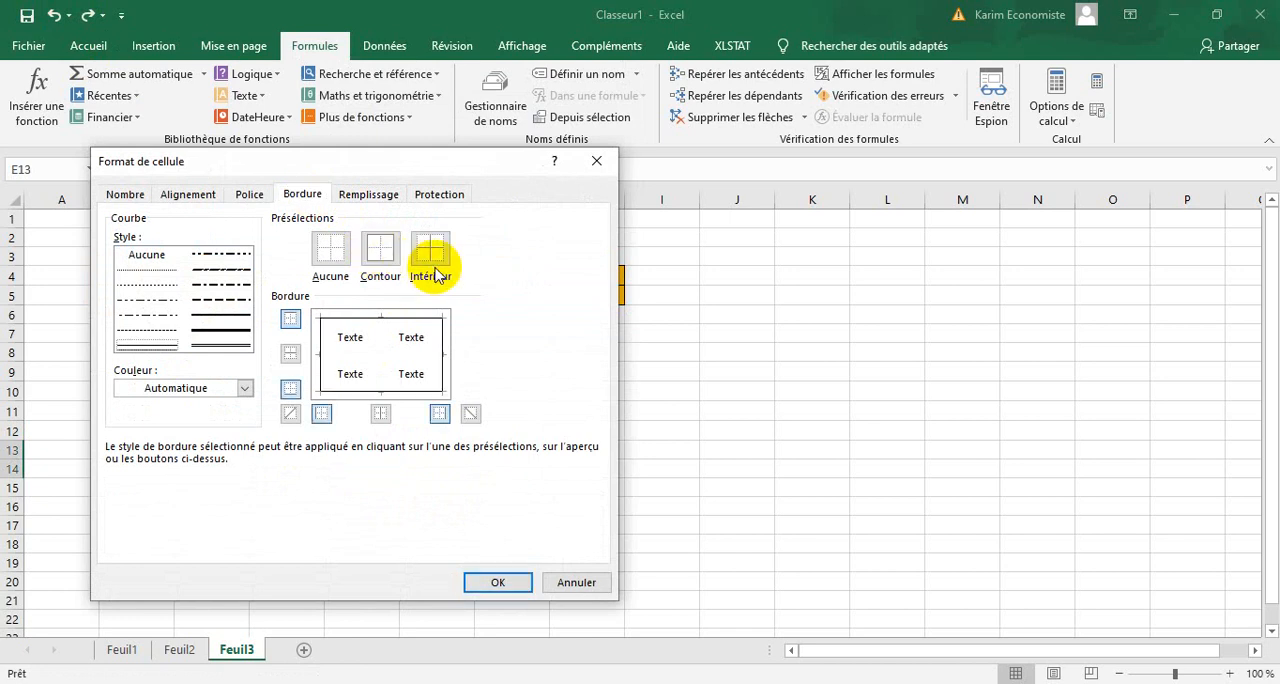
pyautogui.click(431, 255)
pyautogui.click(368, 194)
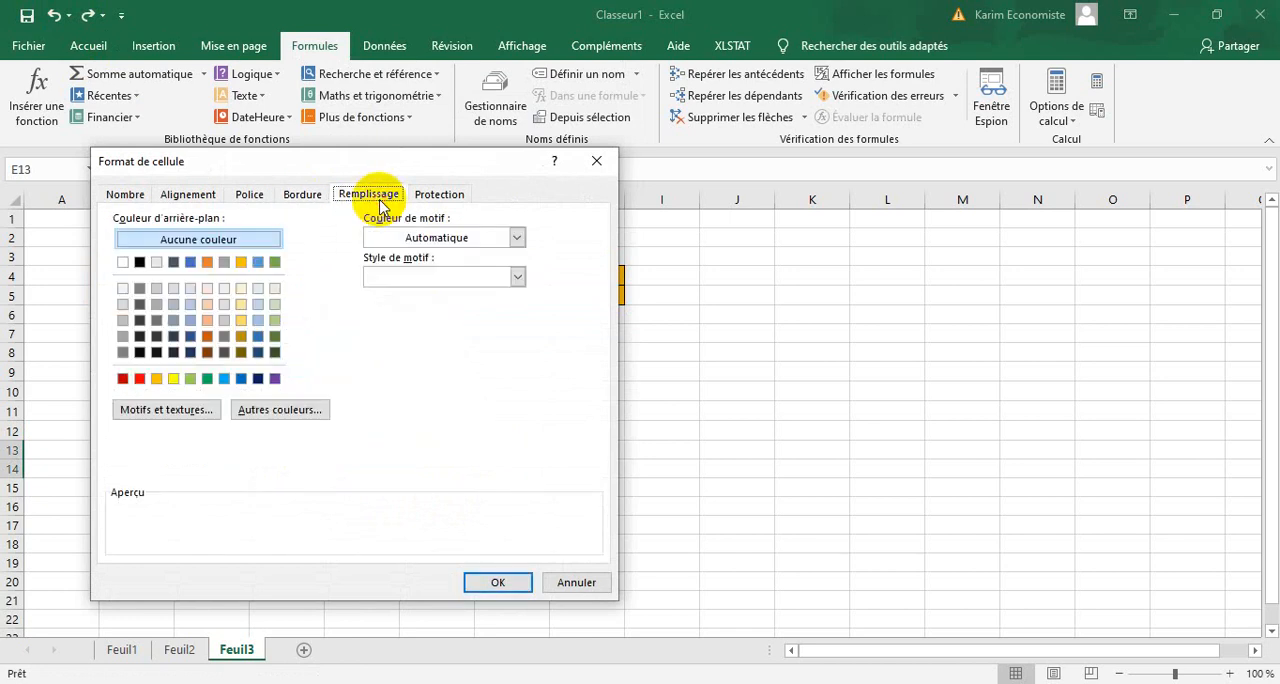
pyautogui.click(245, 322)
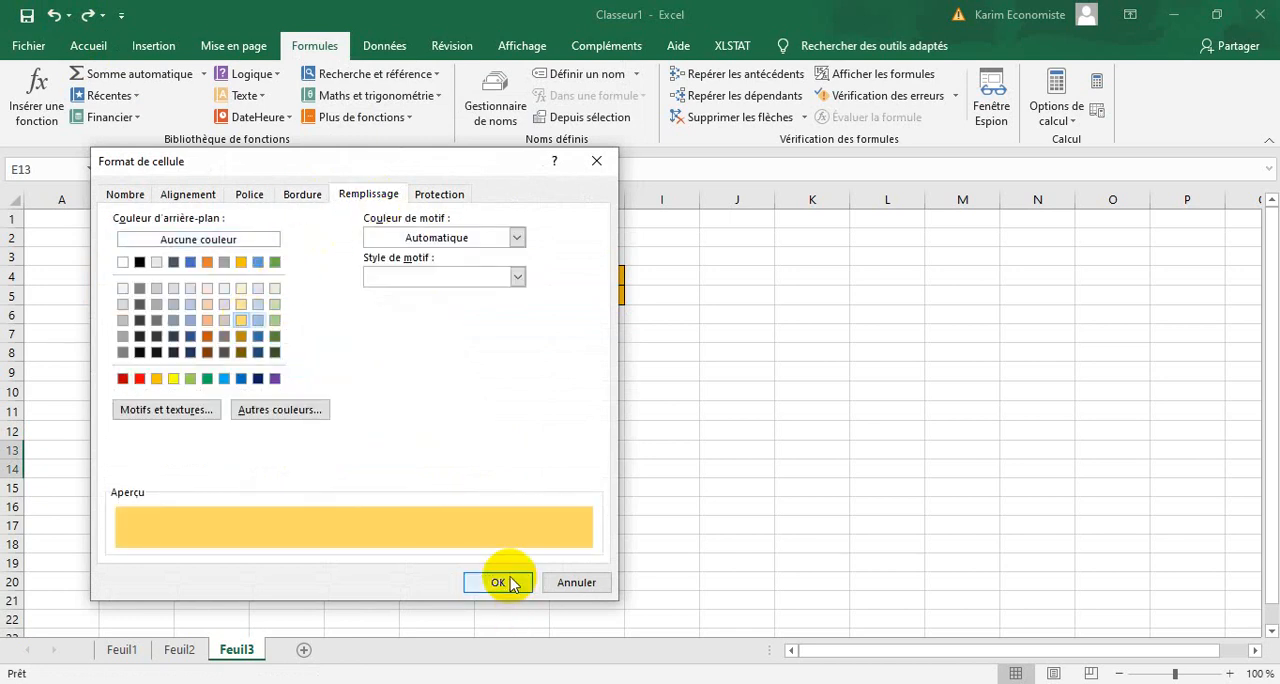
pyautogui.click(500, 582)
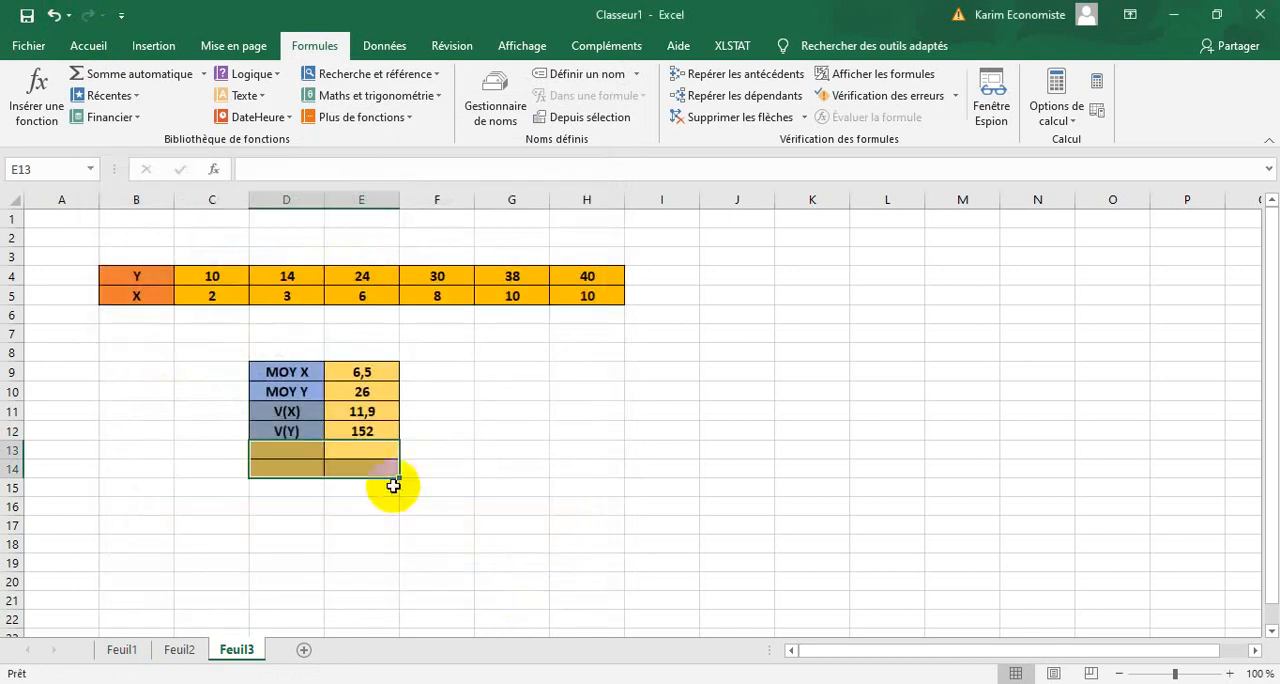
# Fill the label cells D13:D14 with dark gray to set them apart from the result cells.
pyautogui.moveTo(318, 444); pyautogui.dragTo(312, 462)
pyautogui.rightClick(310, 467)
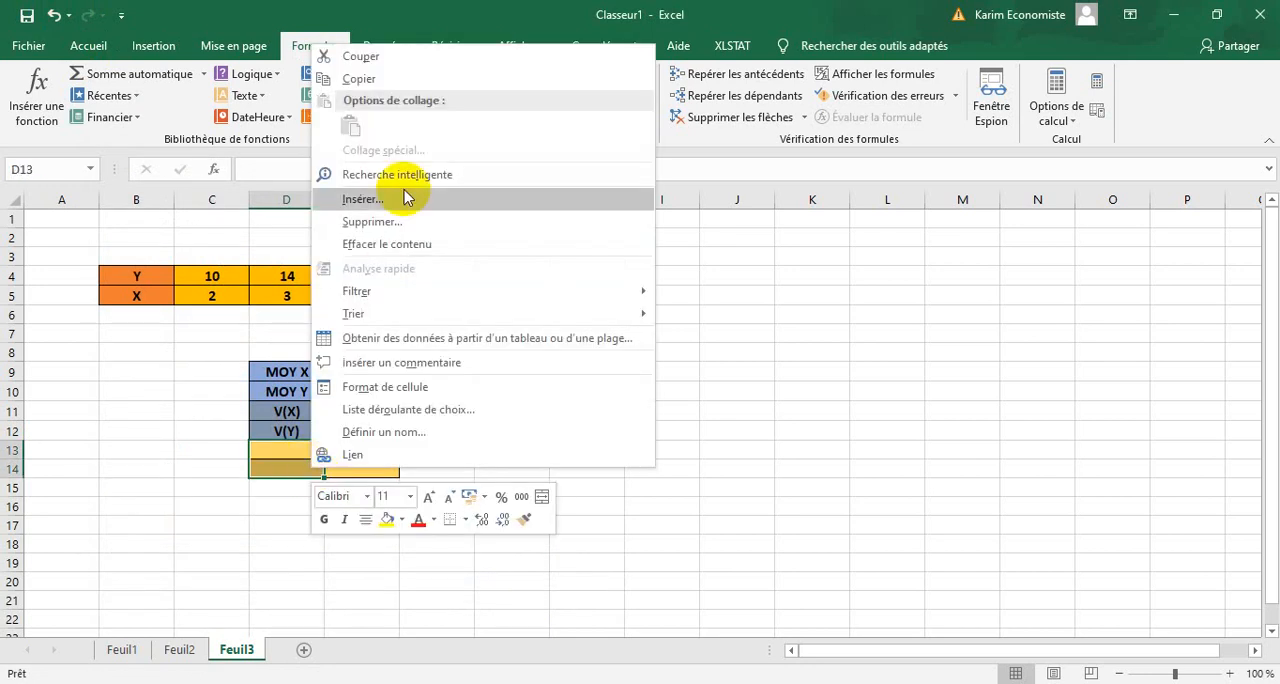
pyautogui.click(385, 387)
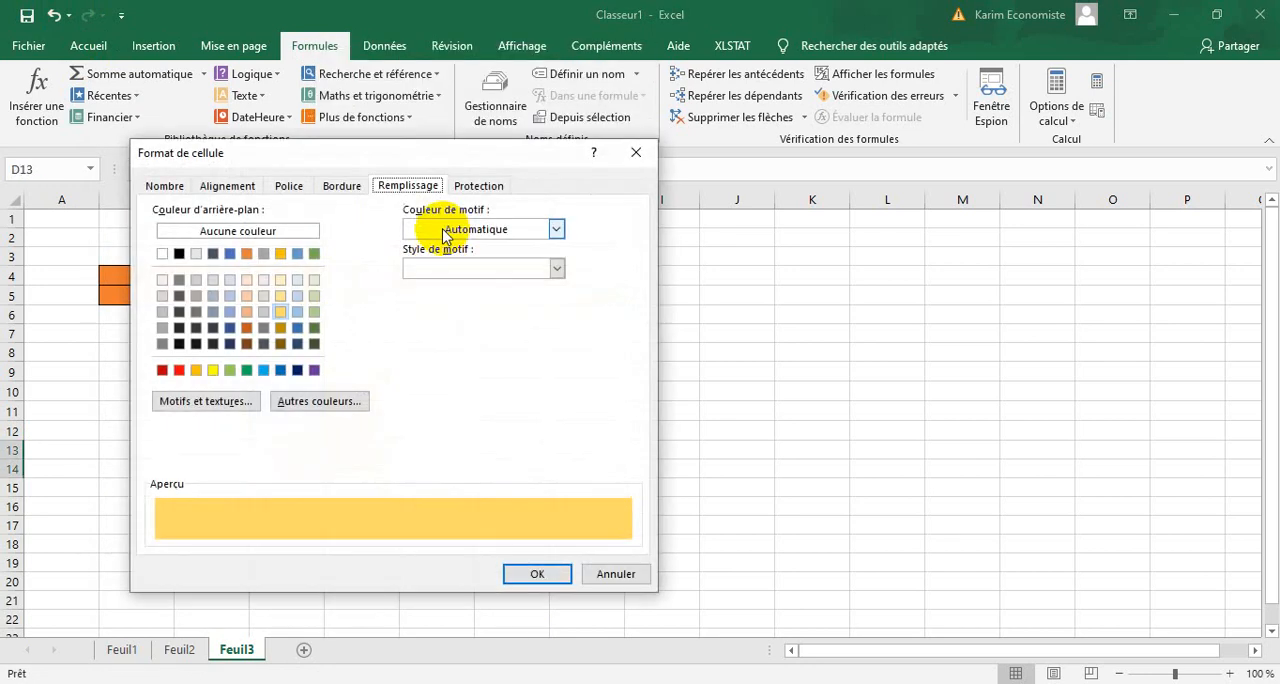
pyautogui.click(196, 318)
pyautogui.click(546, 573)
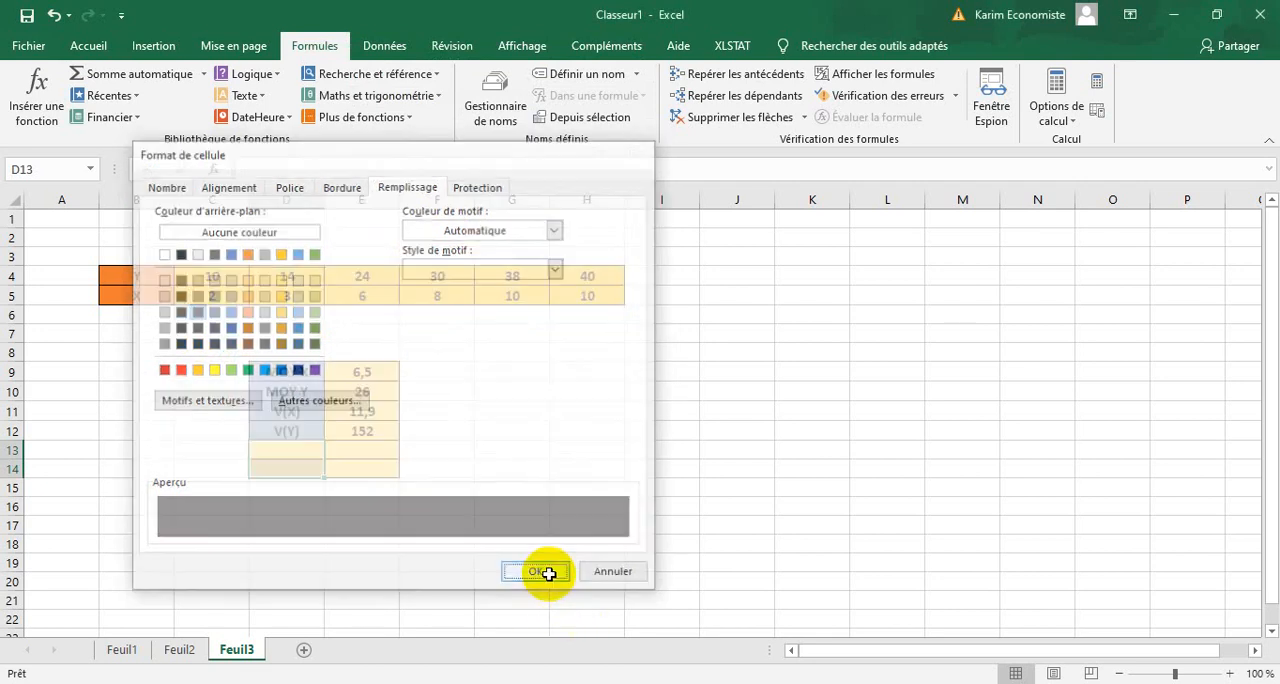
pyautogui.click(433, 558)
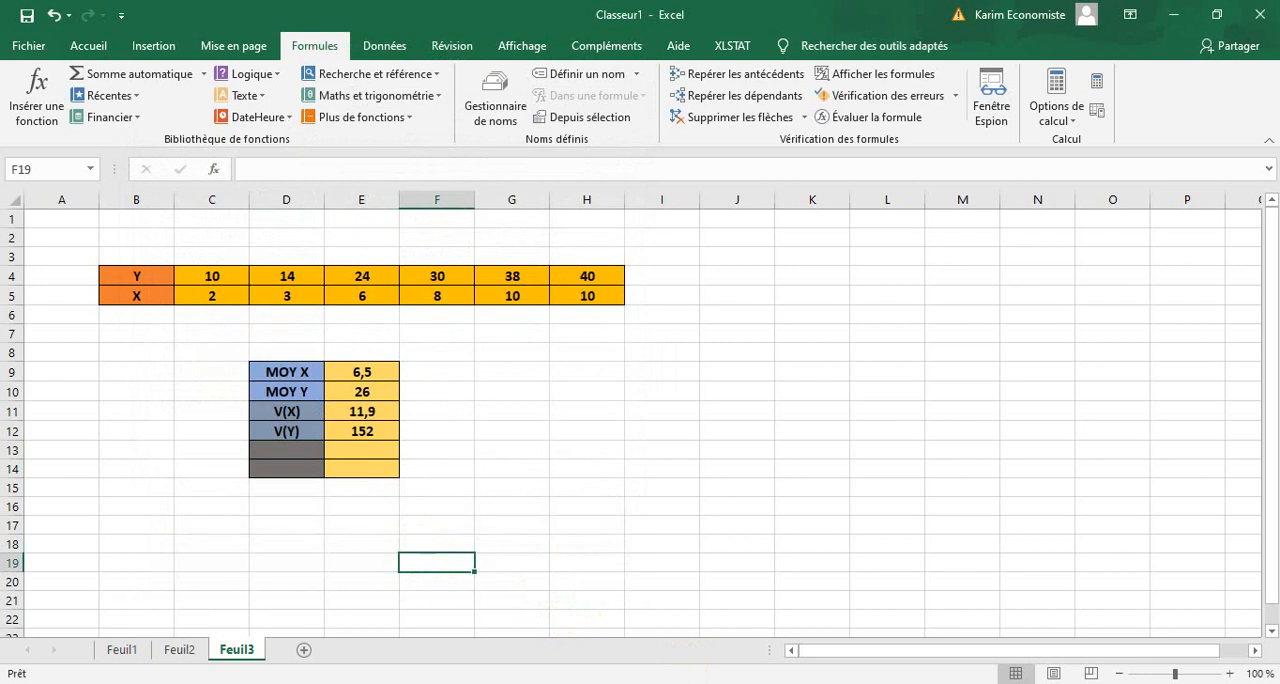
# Enter the standard deviation labels ET X in D13 and ETY in D14.
pyautogui.click(298, 450)
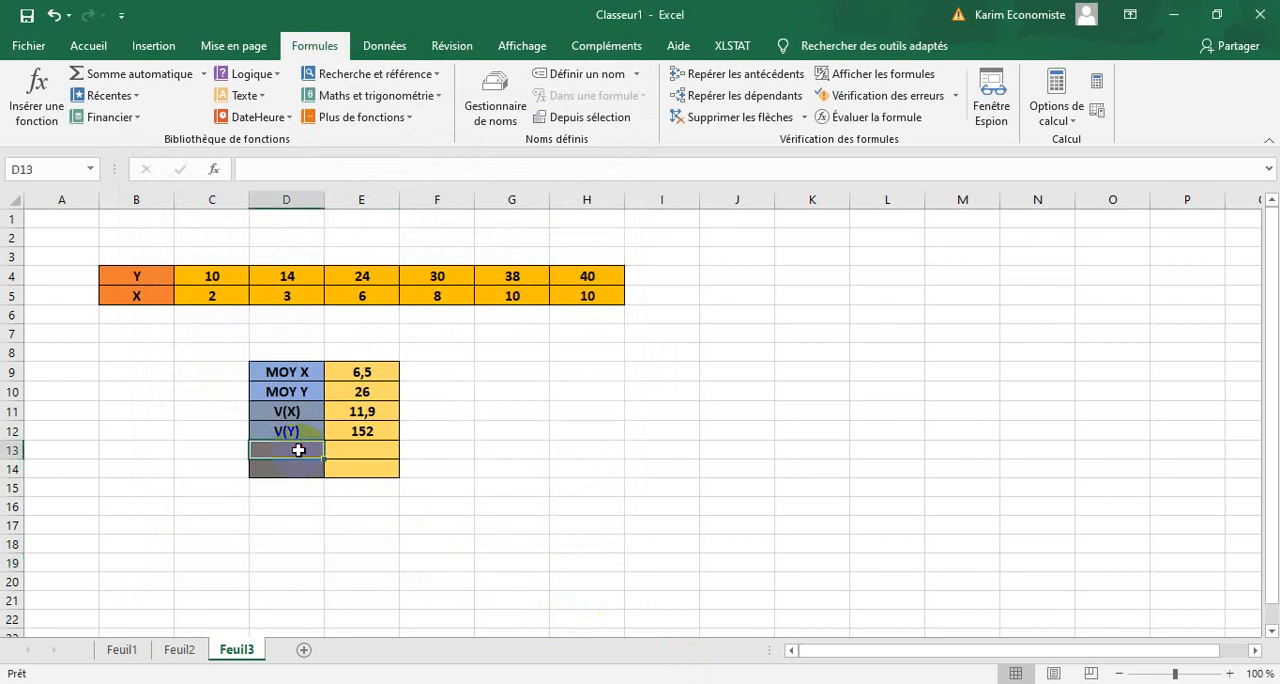
pyautogui.write('ET X')
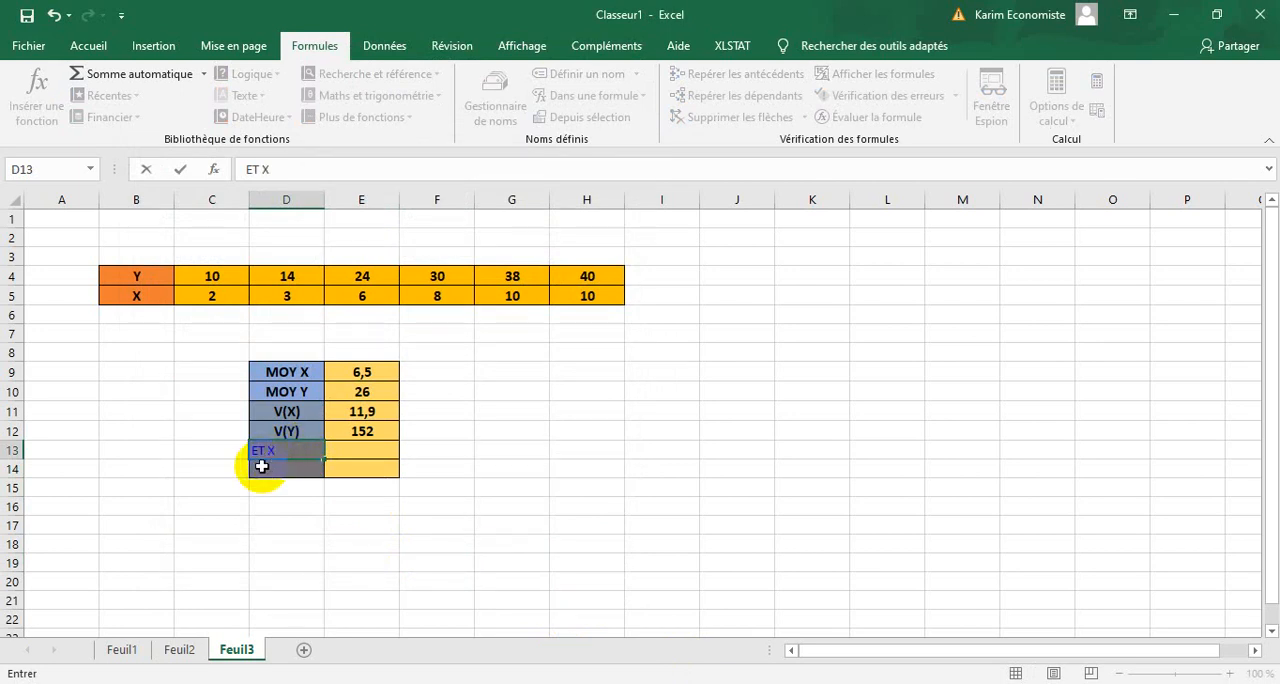
pyautogui.press('Return')
pyautogui.write('ETY')
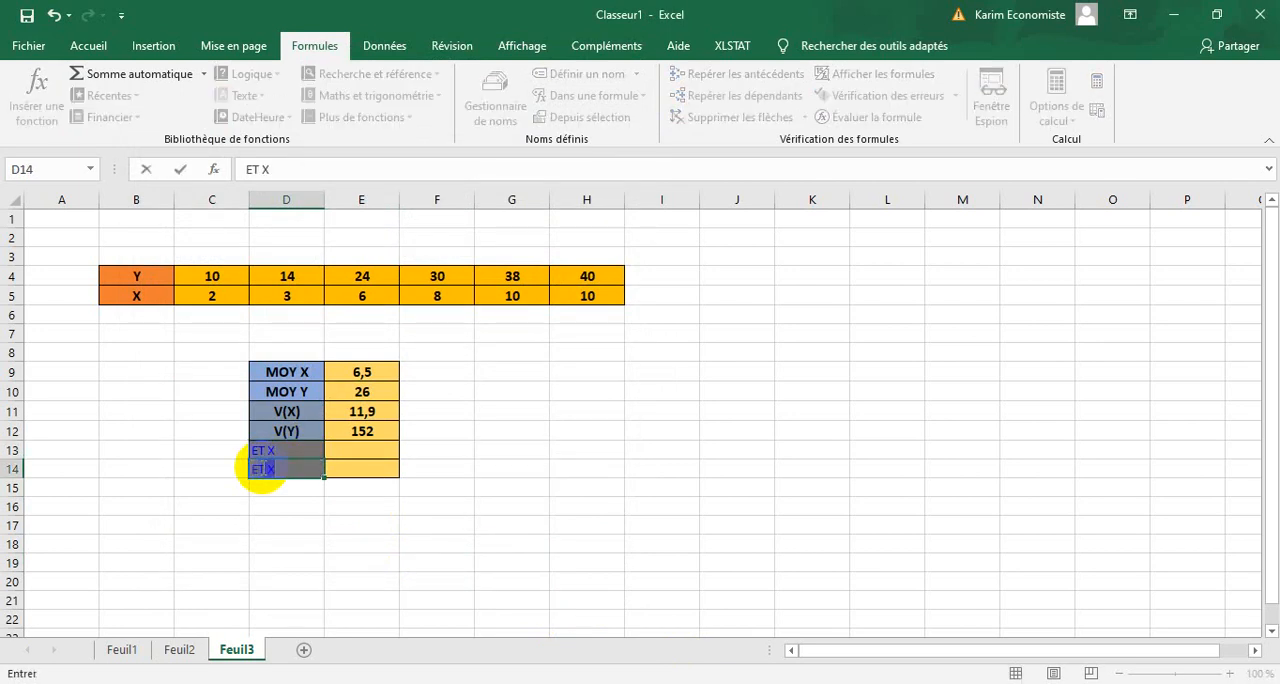
pyautogui.click(374, 500)
# Center the contents of D13:E14, make them bold and set the font size to 12.
pyautogui.moveTo(391, 446); pyautogui.dragTo(274, 466)
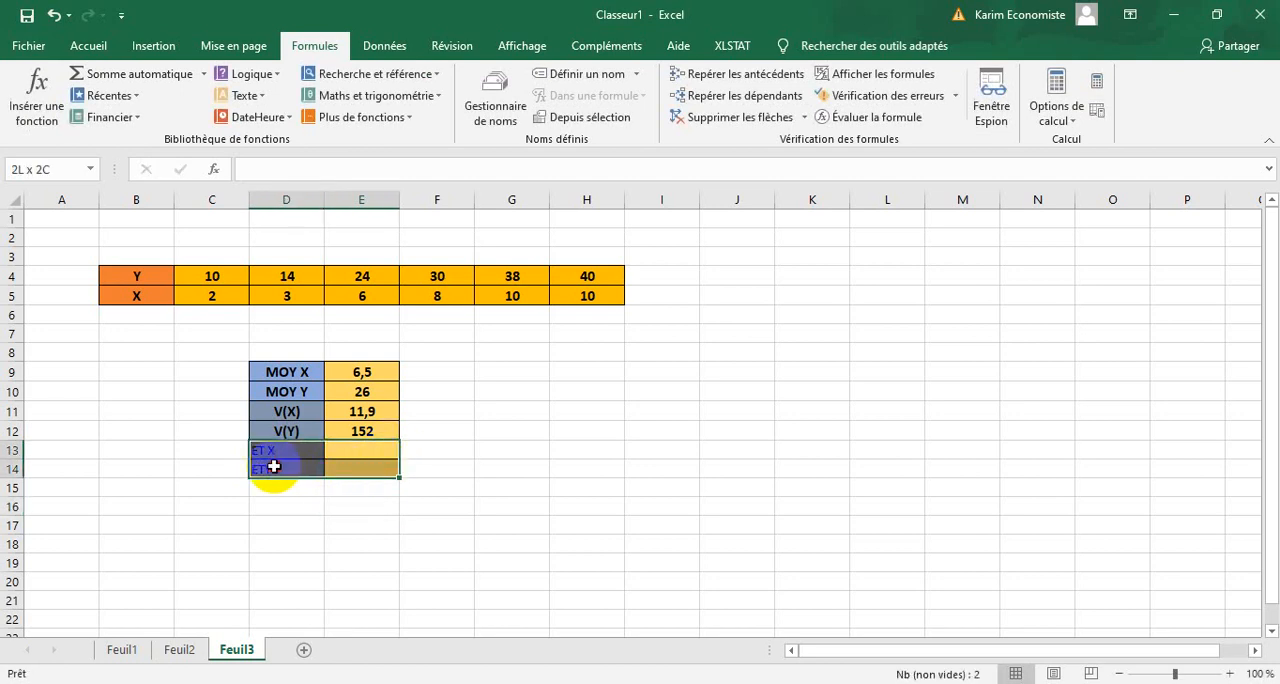
pyautogui.click(99, 48)
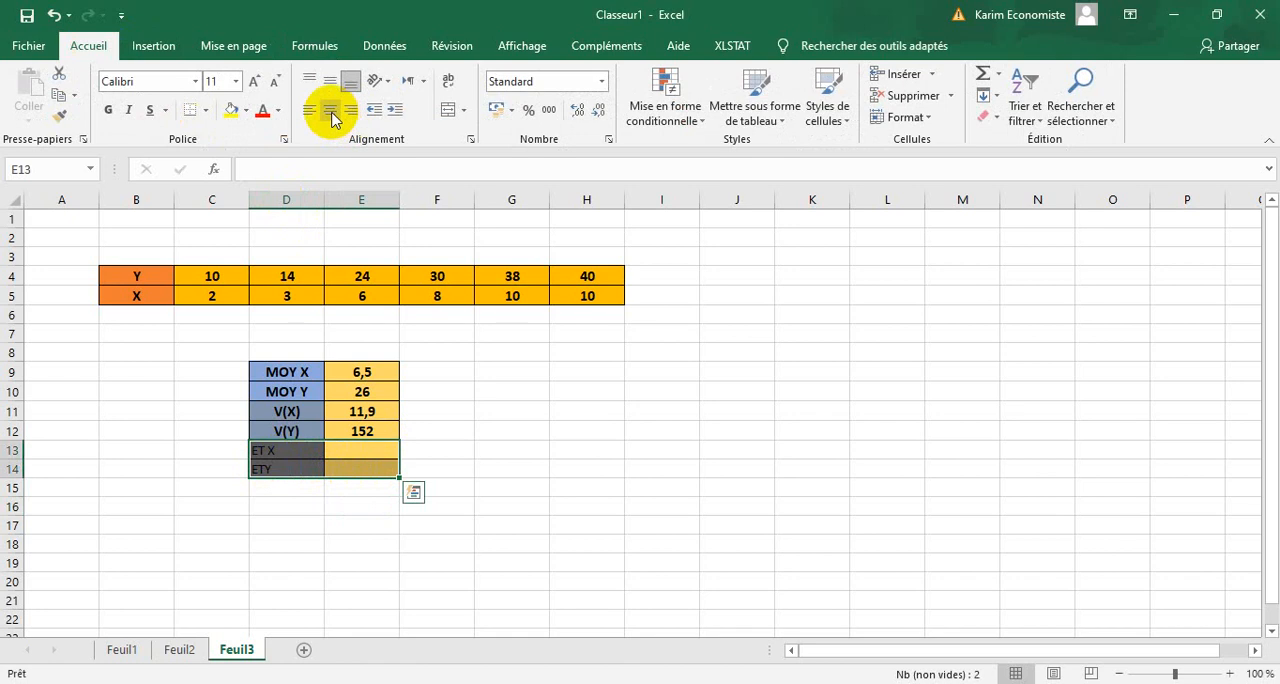
pyautogui.click(110, 110)
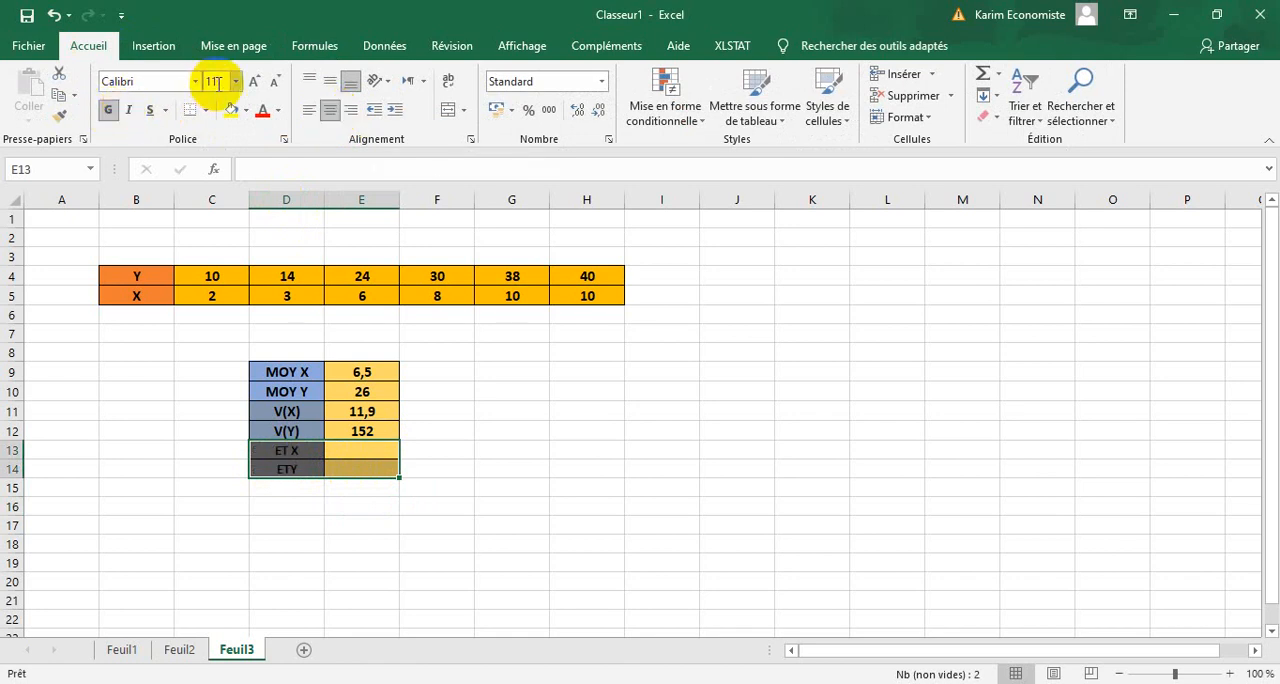
pyautogui.click(254, 81)
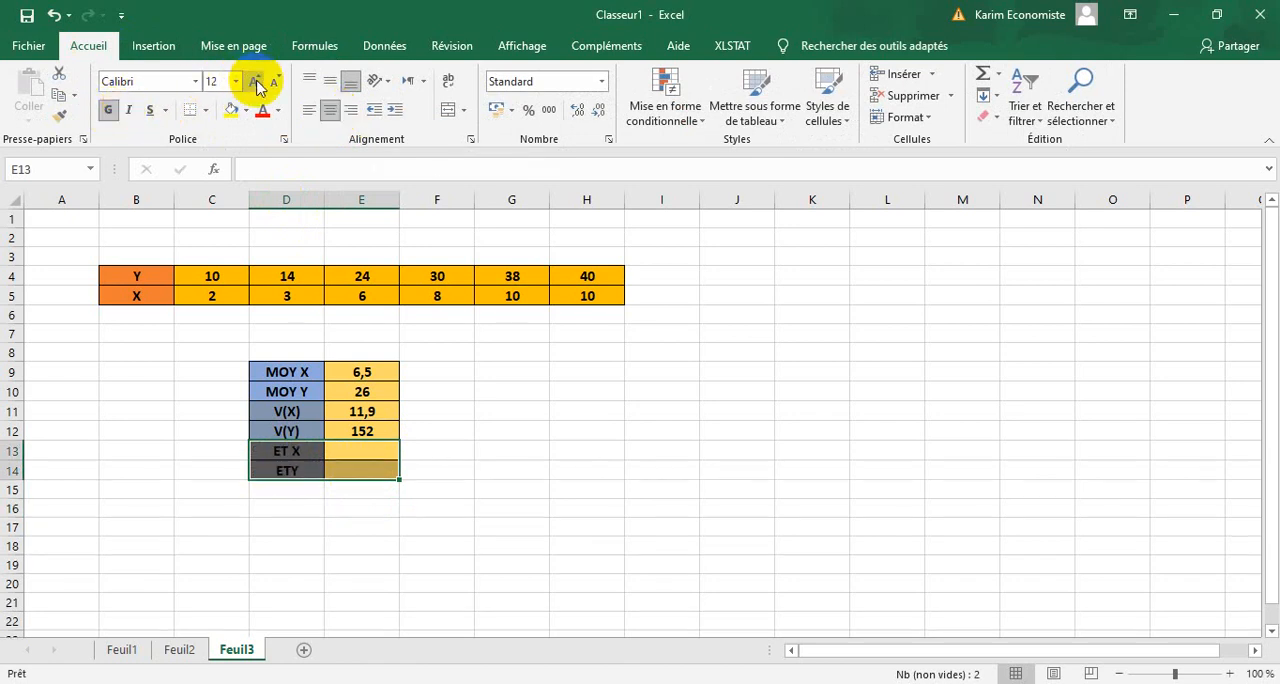
pyautogui.click(478, 468)
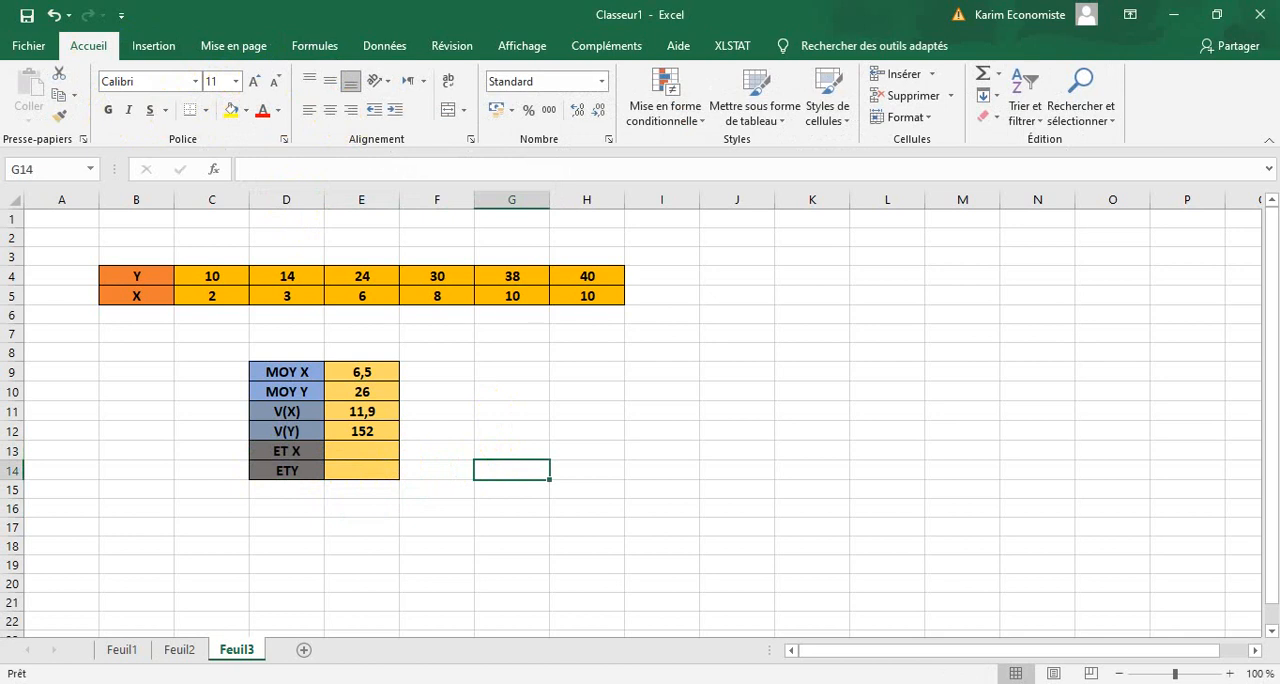
# Calculate the sample standard deviation of X in E13 with ECARTYPE.STANDARD over the range C5:H5.
pyautogui.click(314, 46)
pyautogui.click(390, 453)
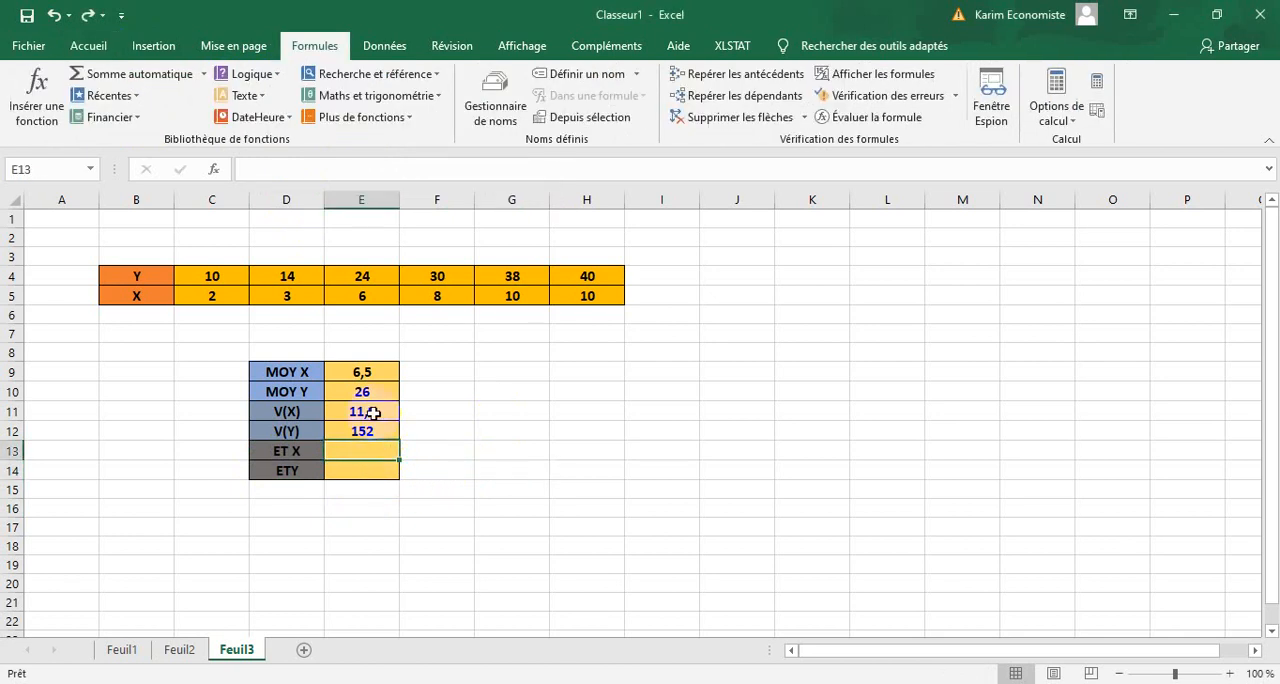
pyautogui.click(411, 118)
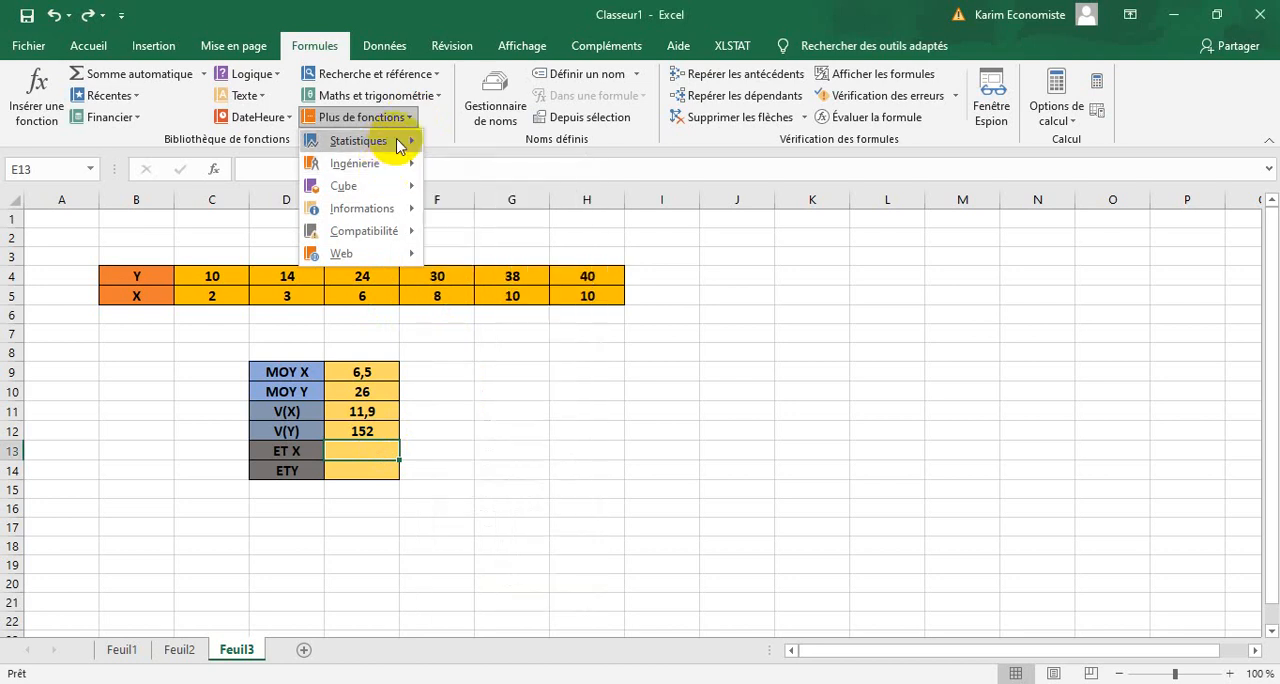
pyautogui.moveTo(410, 141)
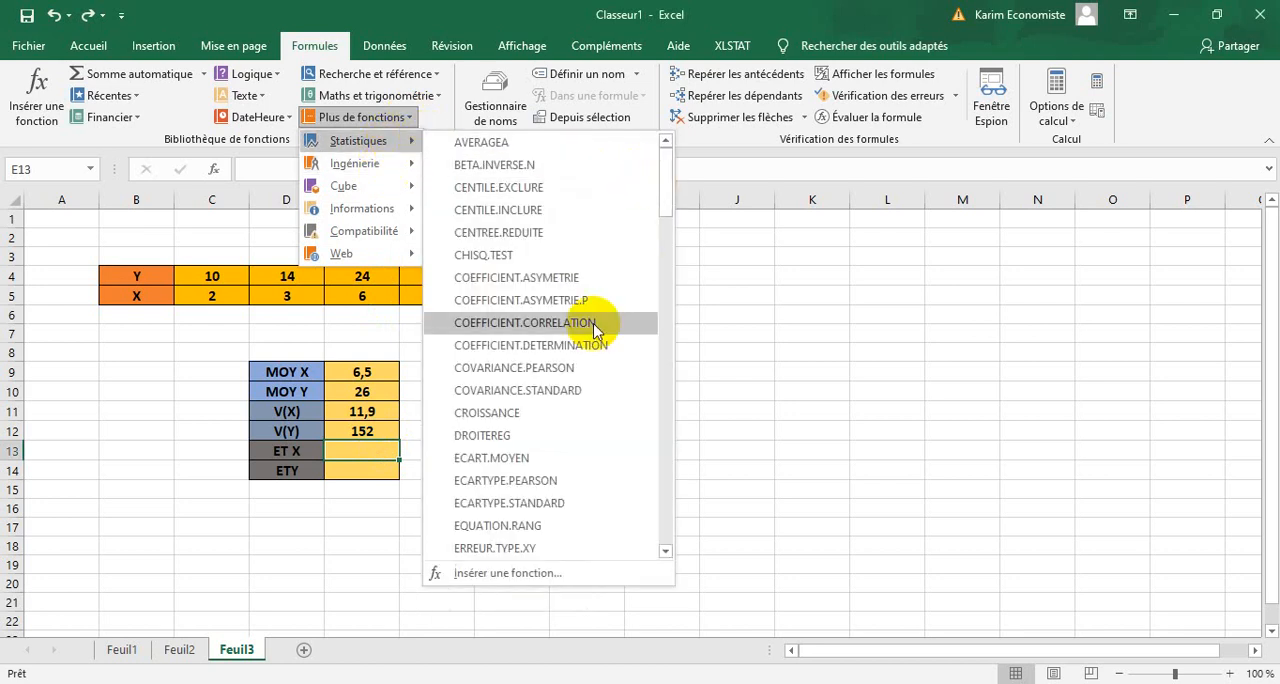
pyautogui.click(514, 505)
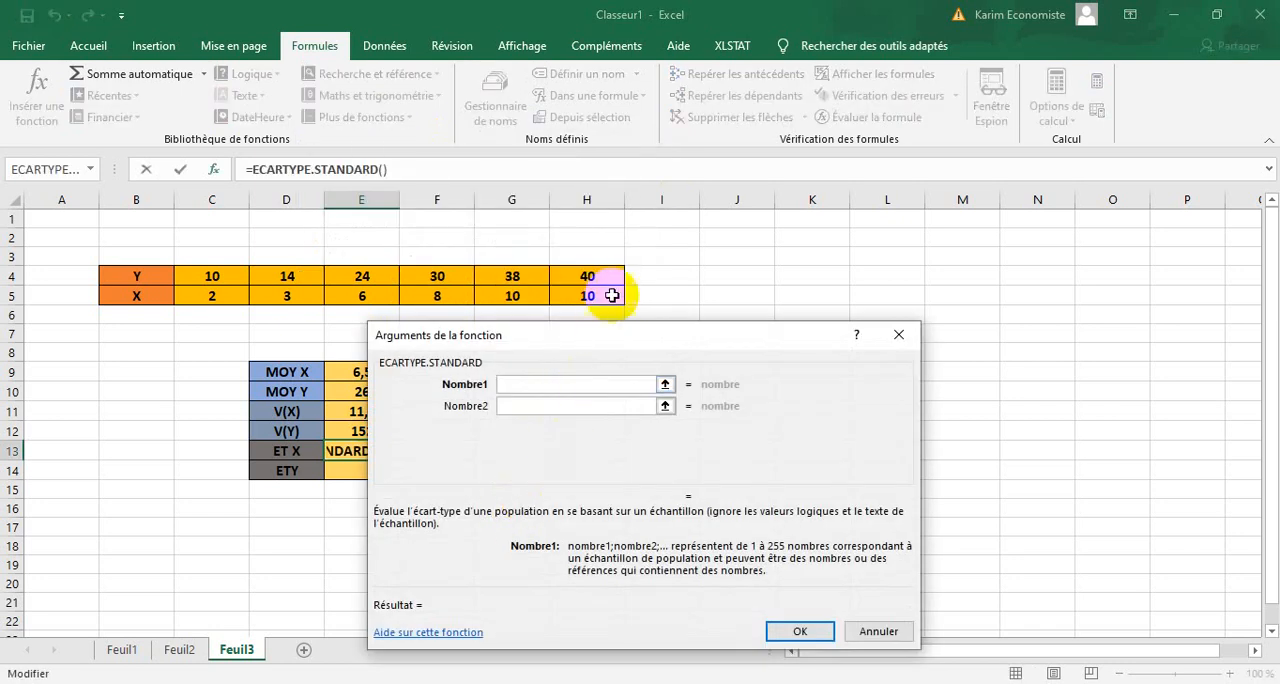
pyautogui.moveTo(621, 295); pyautogui.dragTo(210, 296)
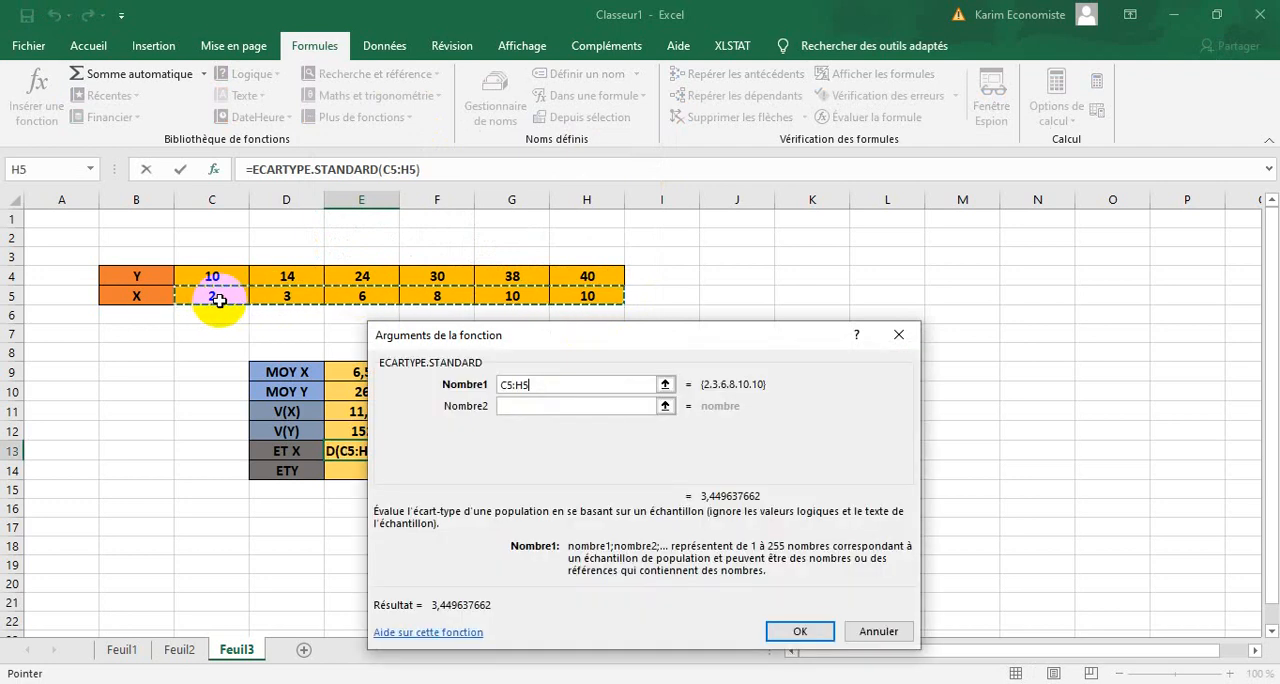
pyautogui.click(797, 631)
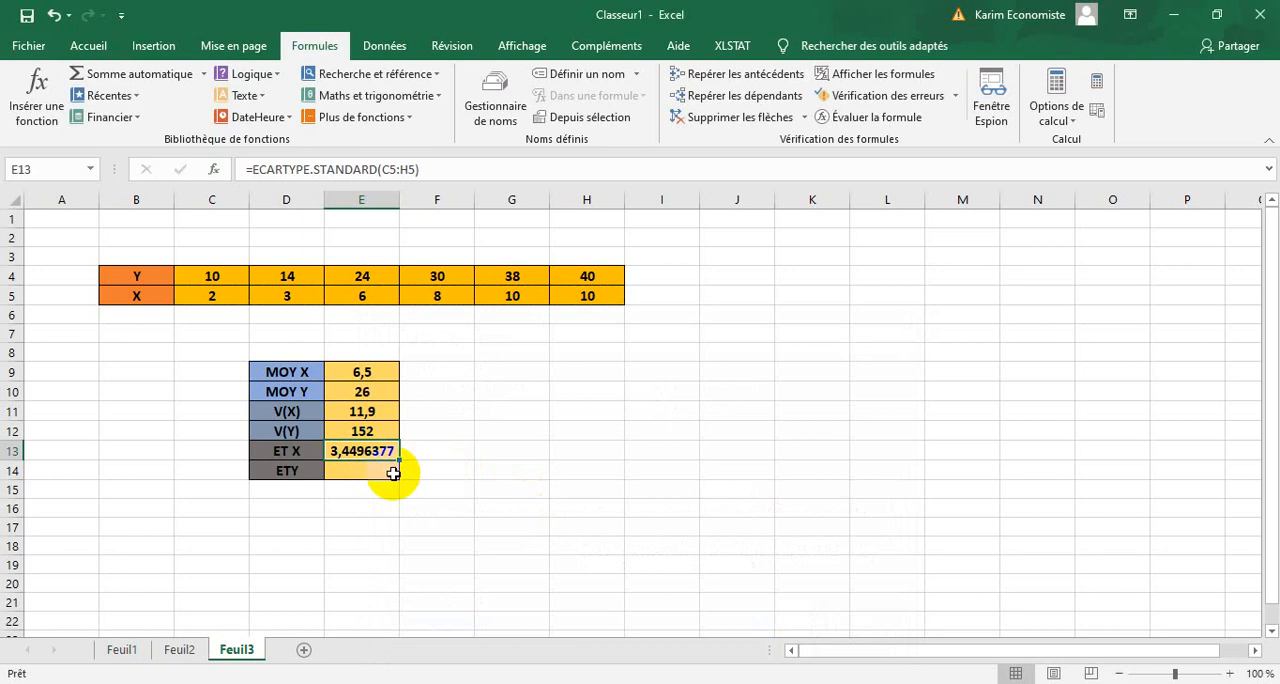
# Calculate the sample standard deviation of Y in E14 with ECARTYPE.STANDARD over the range C4:H4.
pyautogui.click(377, 474)
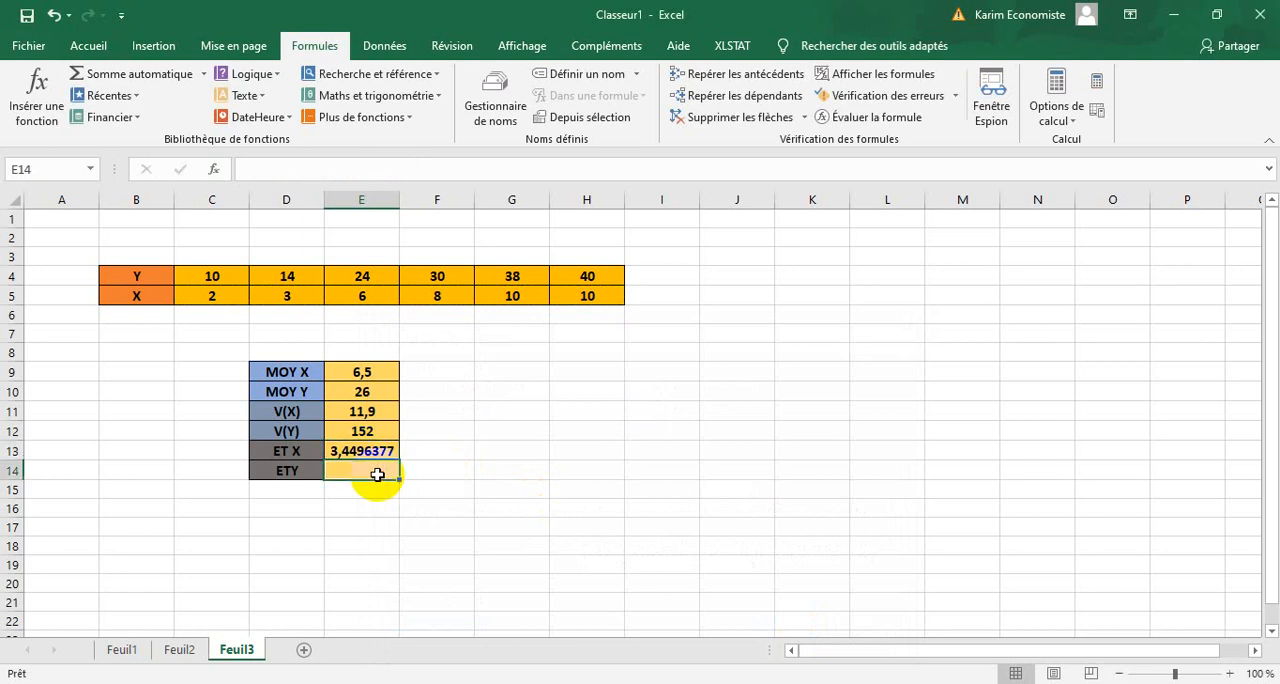
pyautogui.click(390, 118)
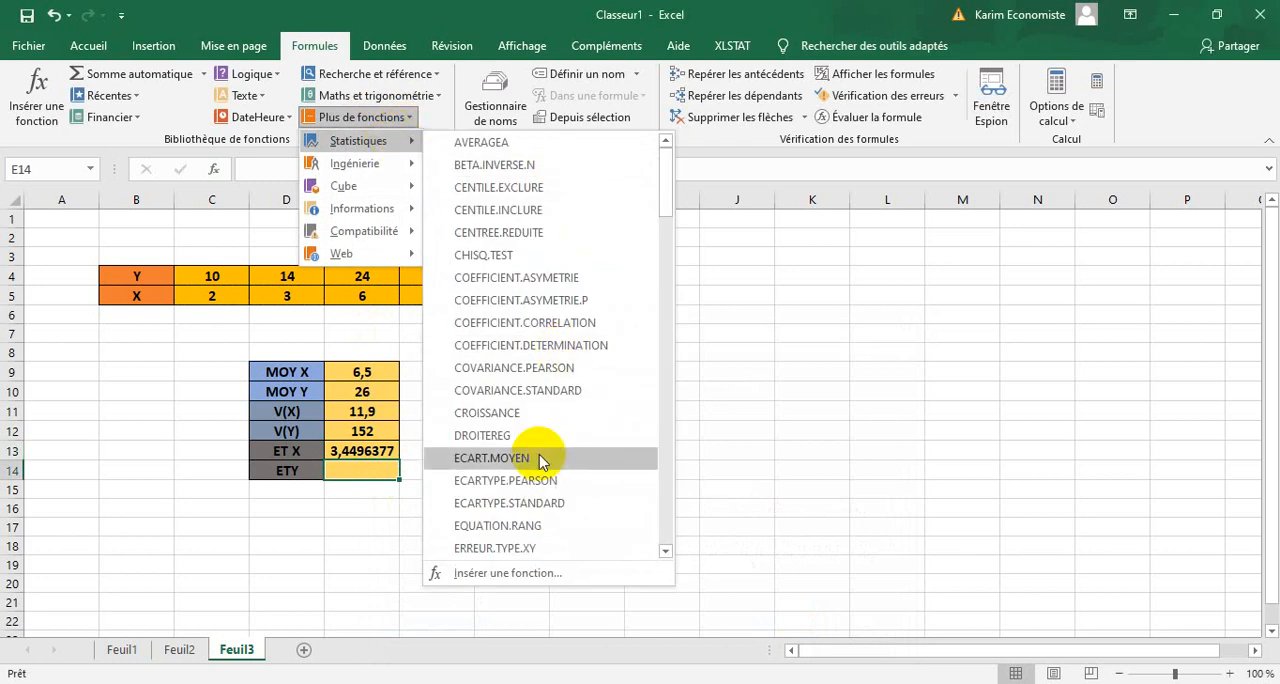
pyautogui.click(520, 503)
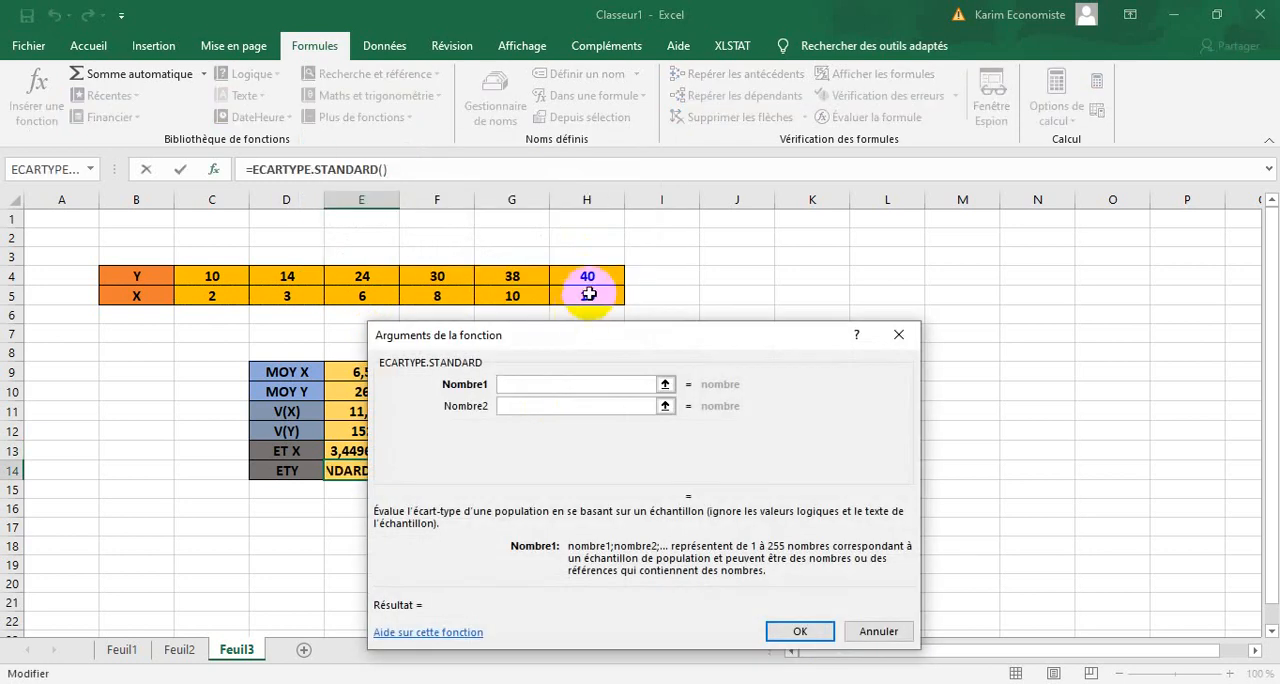
pyautogui.moveTo(587, 278); pyautogui.dragTo(206, 277)
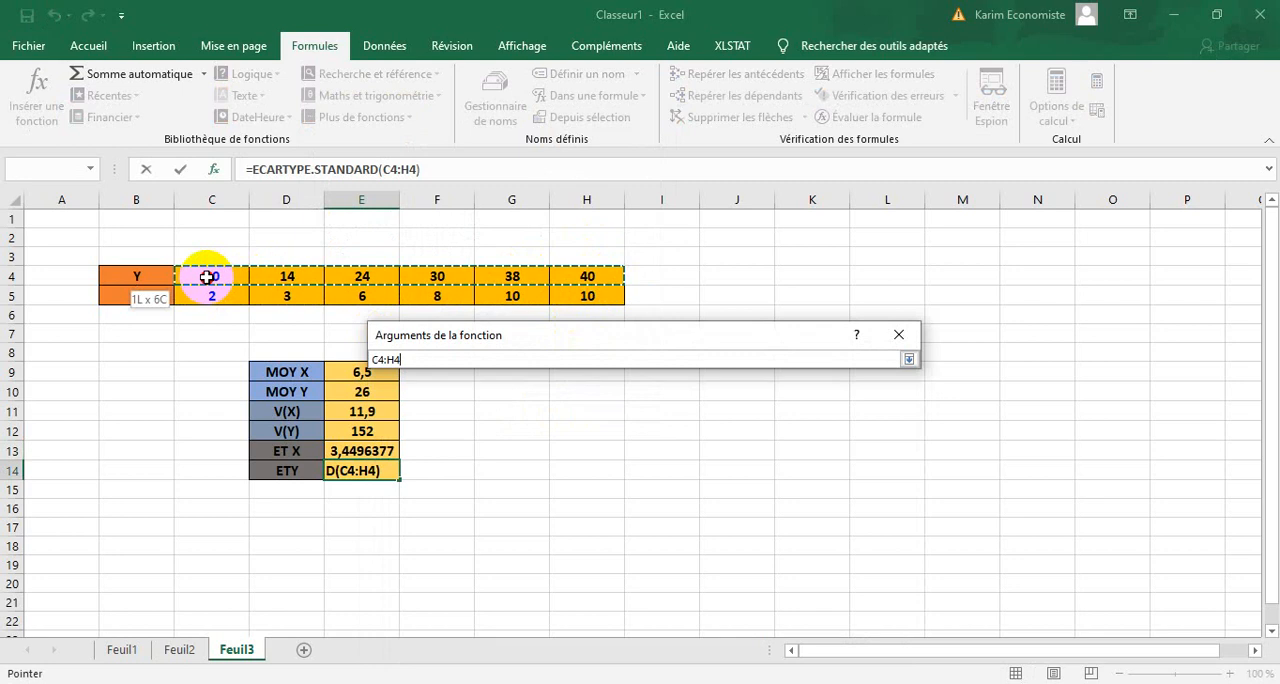
pyautogui.click(786, 625)
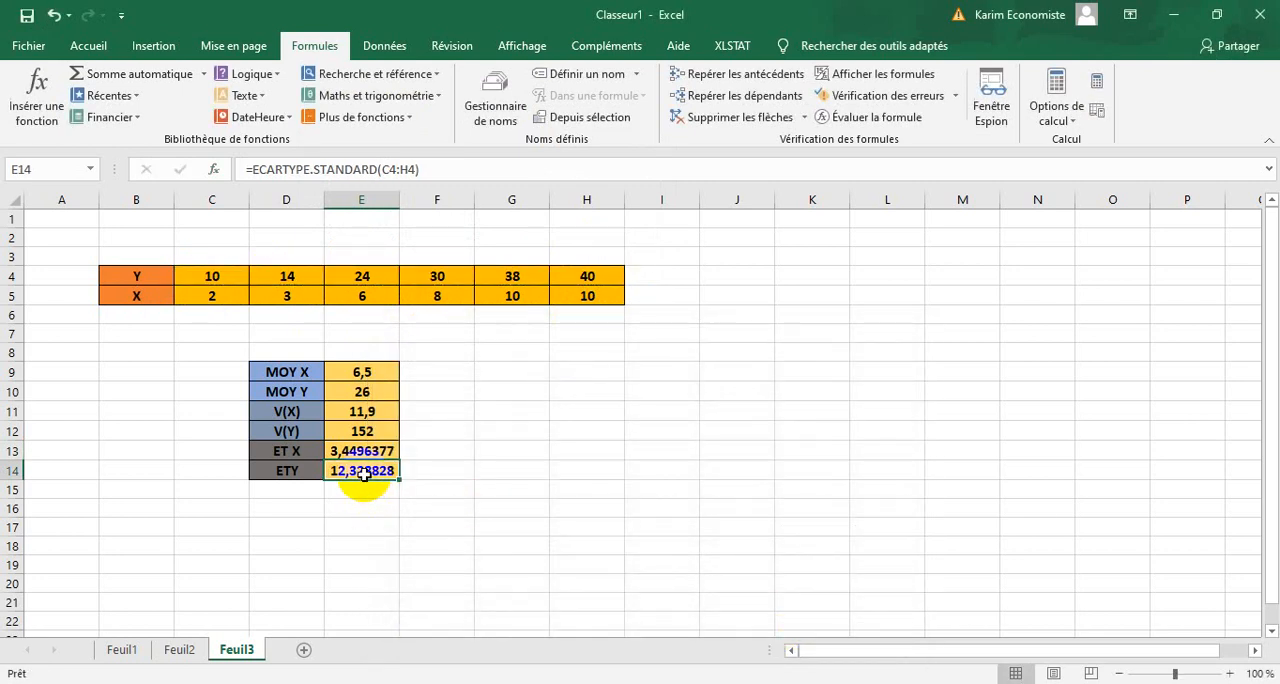
# Switch to the Word exercise document to read the next question, and return to the Excel workbook.
pyautogui.hotkey('alt', 'Tab')
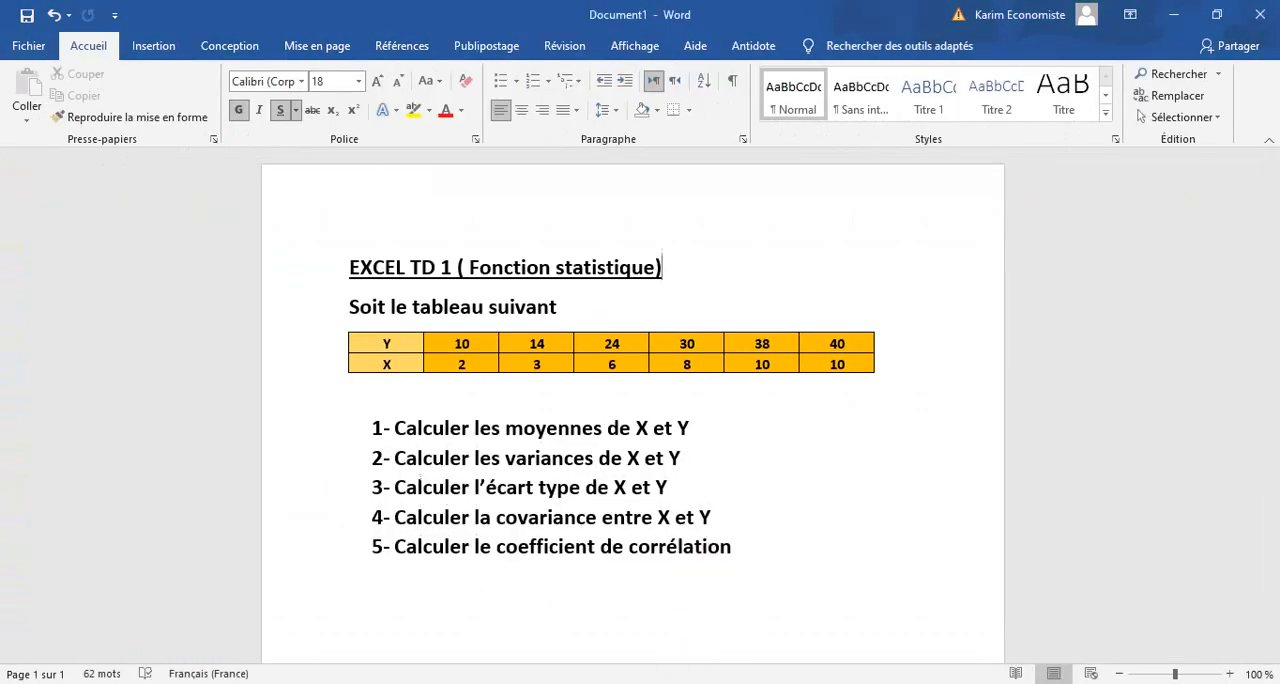
pyautogui.hotkey('alt', 'Tab')
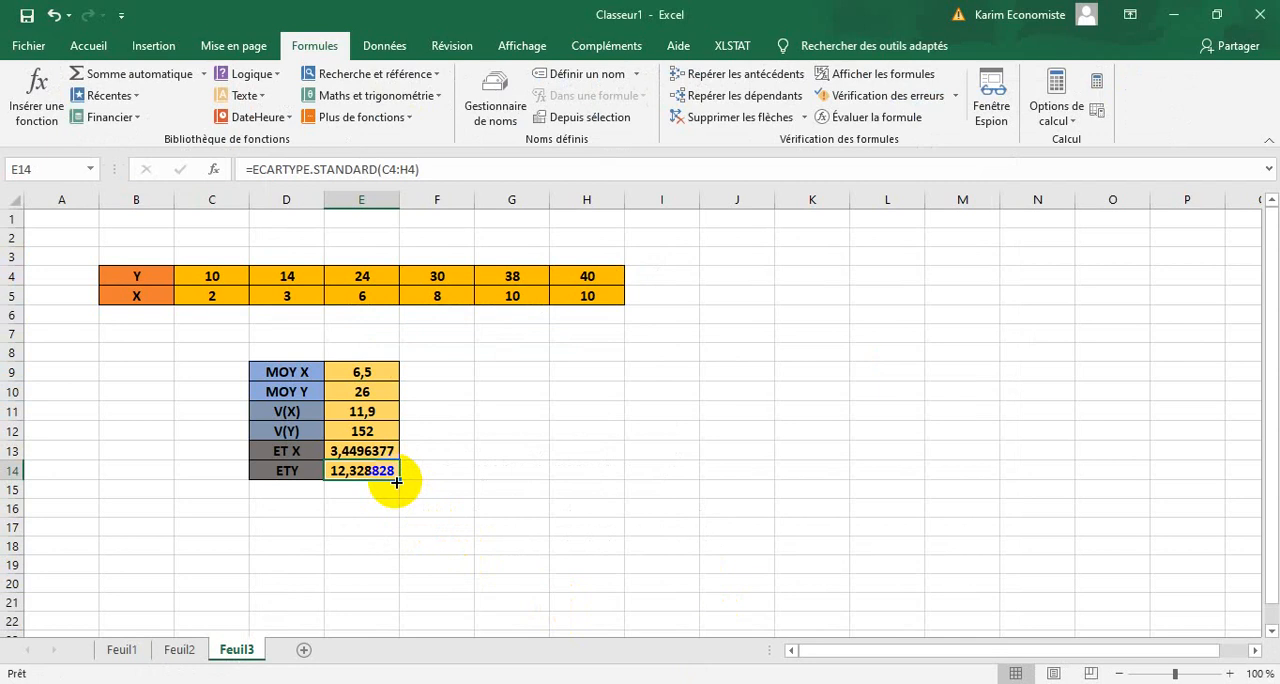
# Move the Y standard deviation cell from E14 to E15 and undo the move.
pyautogui.moveTo(393, 483); pyautogui.dragTo(381, 490)
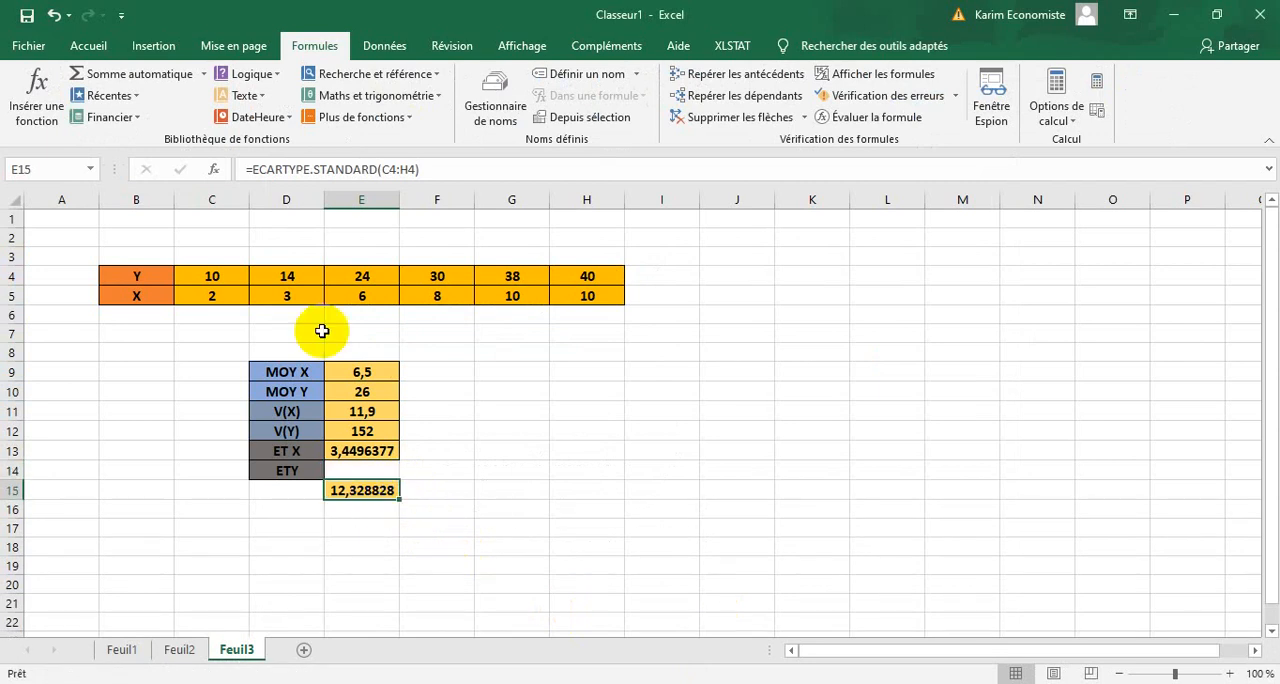
pyautogui.click(52, 16)
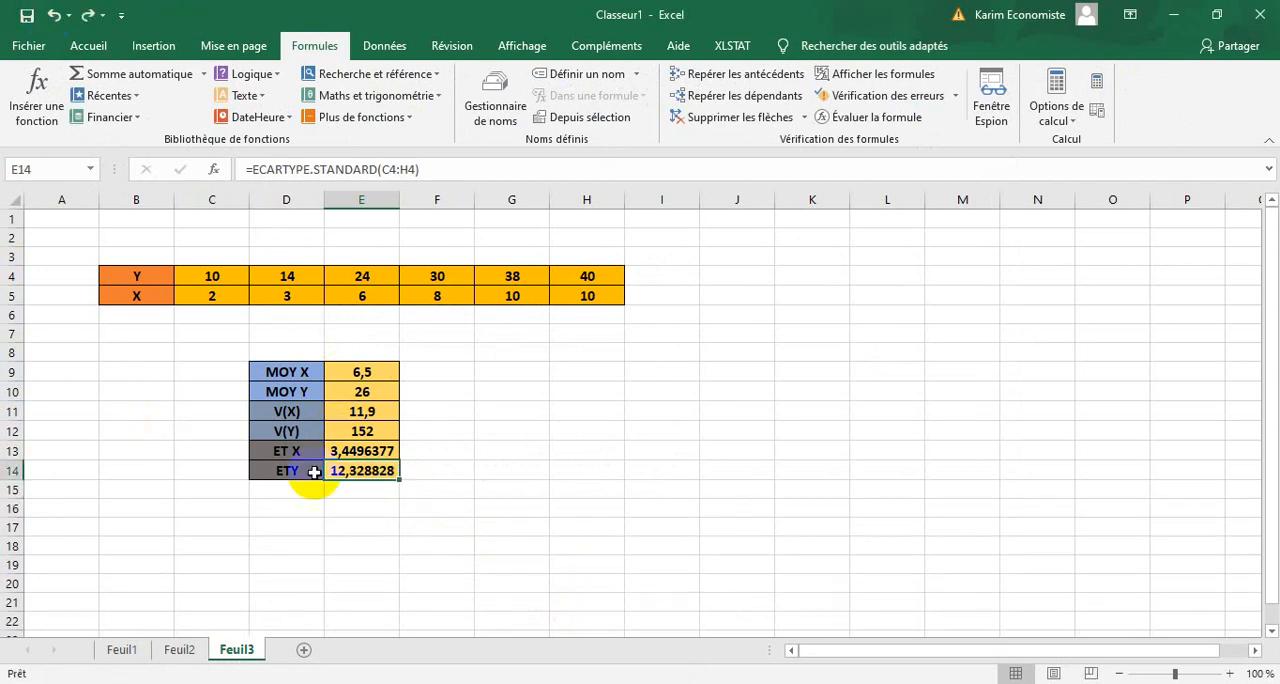
# Format D15:E15 below the standard deviations with outline and inside borders and a light gold fill.
pyautogui.moveTo(247, 484); pyautogui.dragTo(380, 495)
pyautogui.click(217, 469)
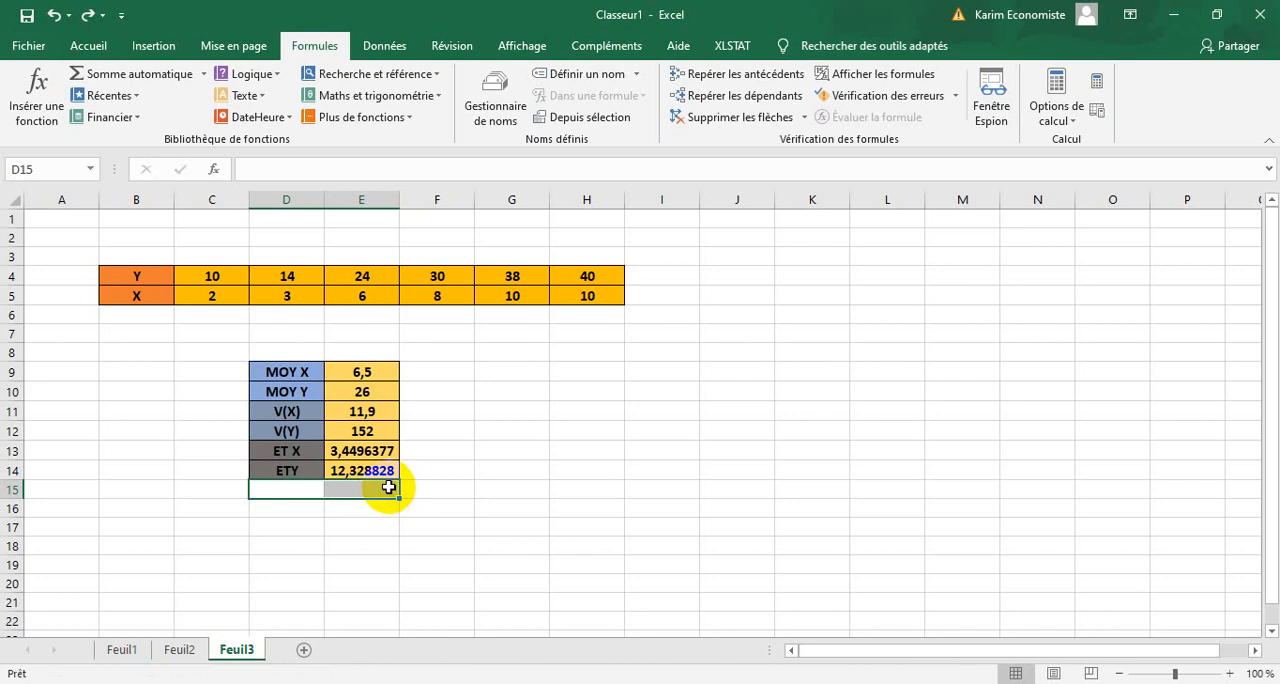
pyautogui.rightClick(388, 487)
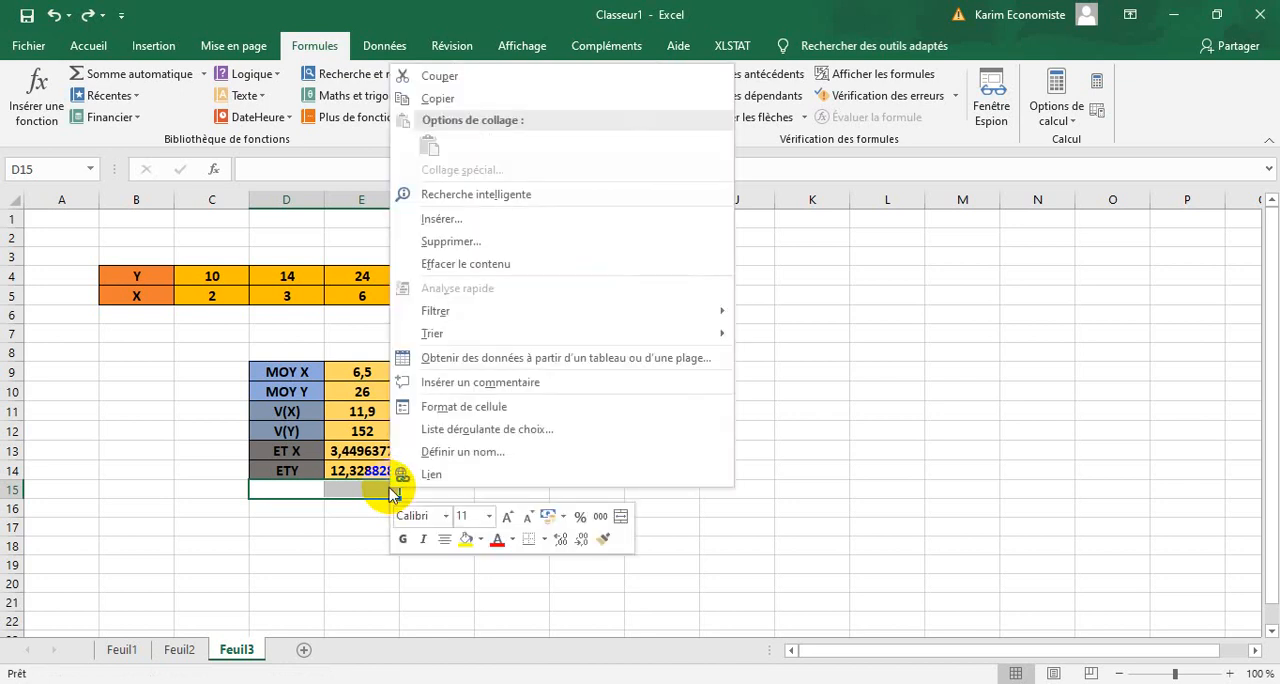
pyautogui.click(468, 408)
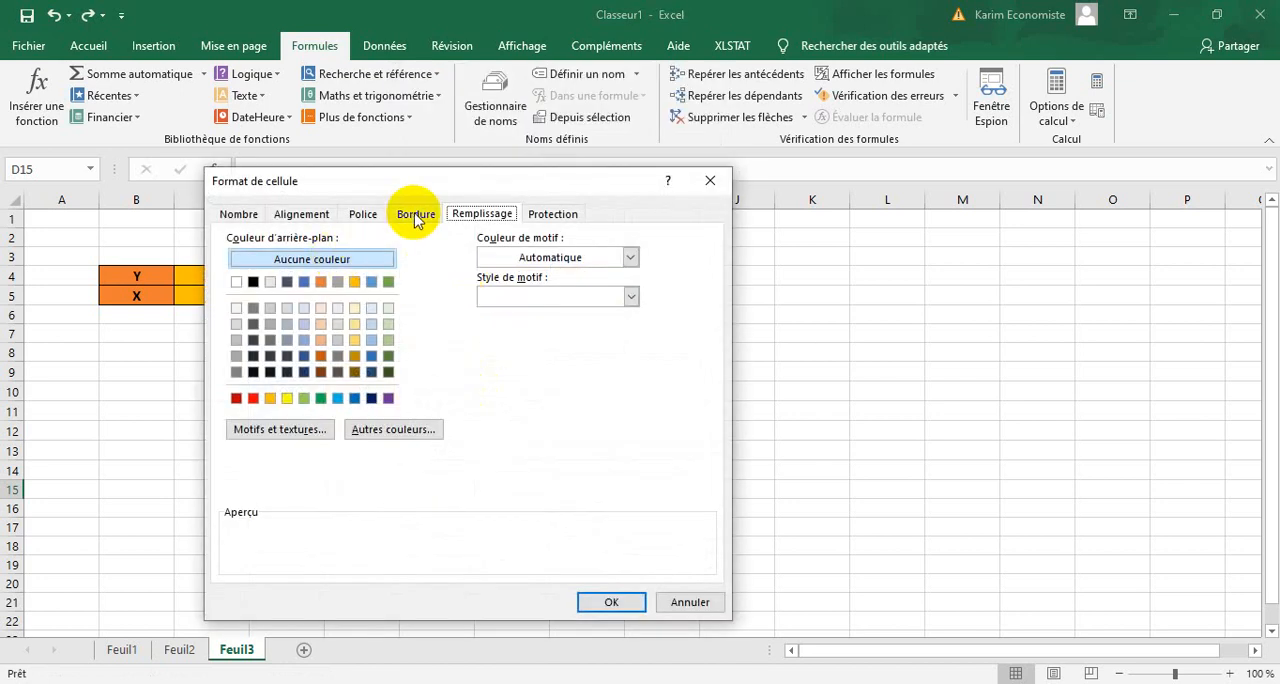
pyautogui.click(416, 215)
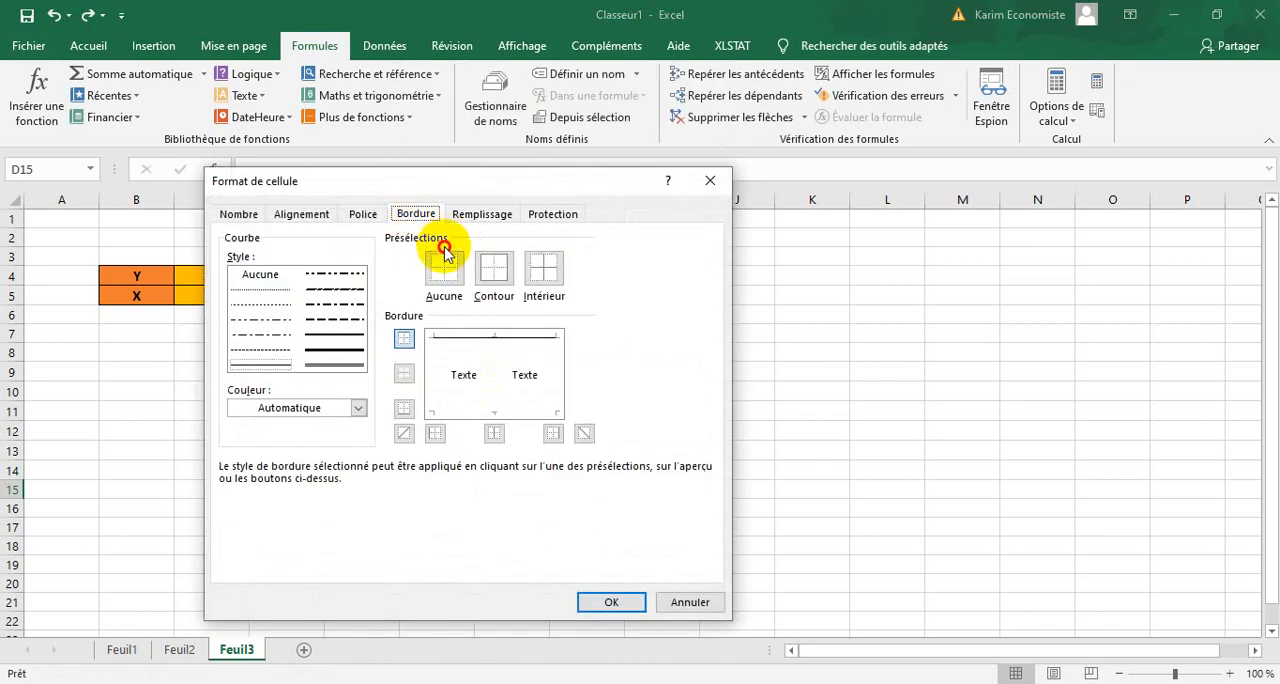
pyautogui.click(496, 268)
pyautogui.click(529, 276)
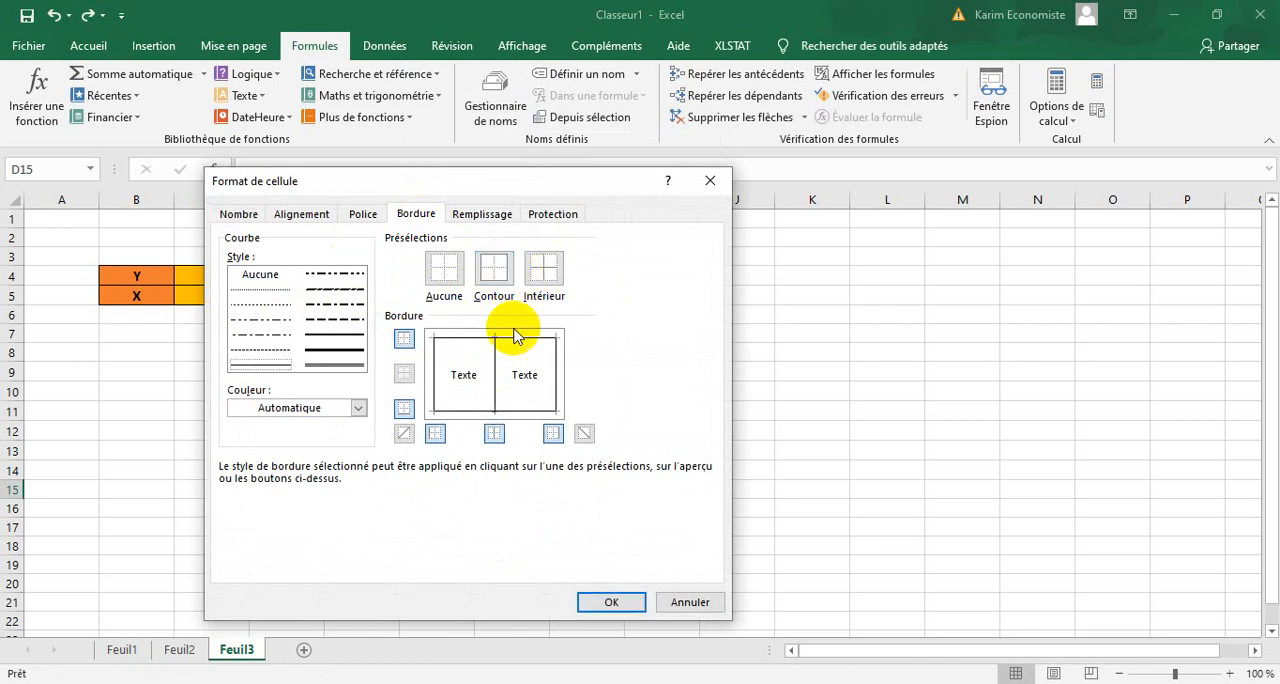
pyautogui.click(478, 214)
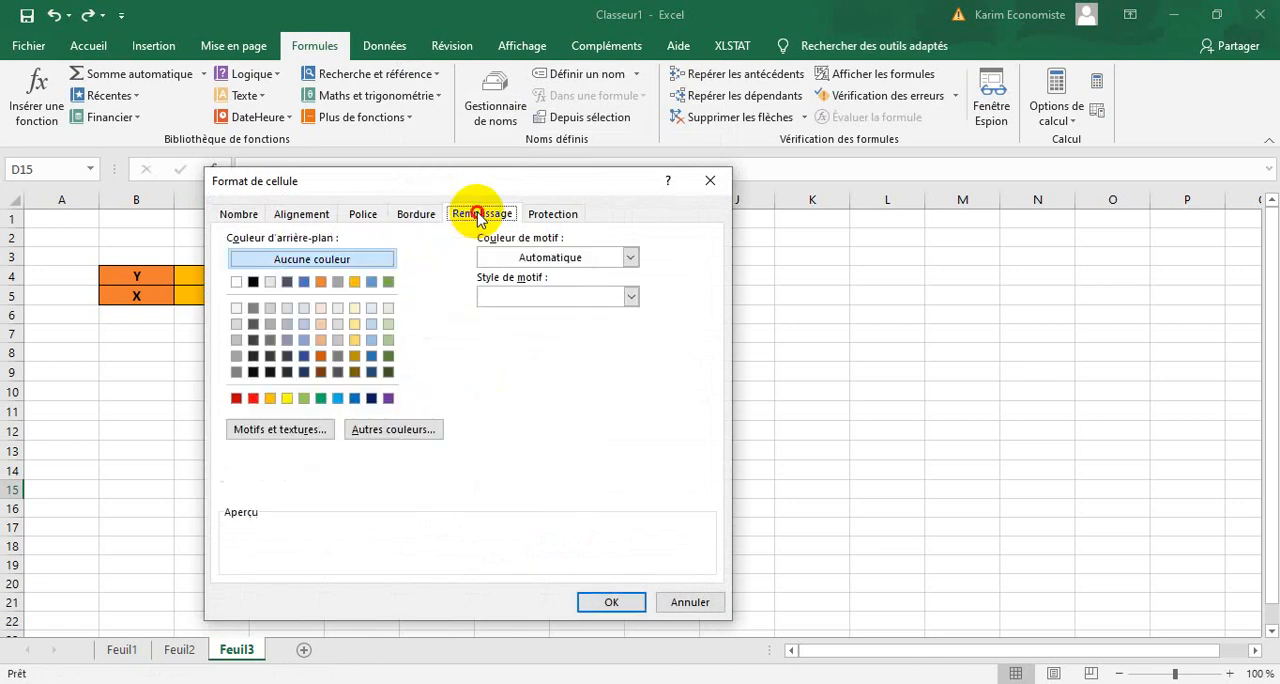
pyautogui.click(354, 340)
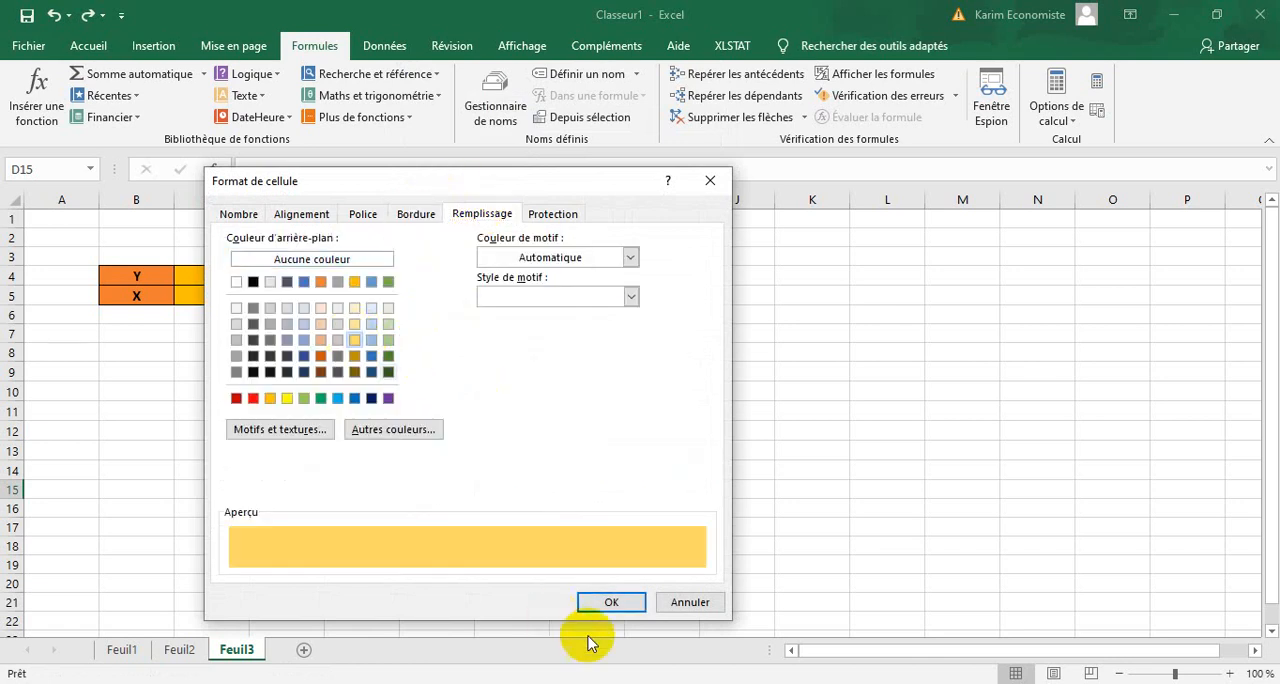
pyautogui.click(611, 601)
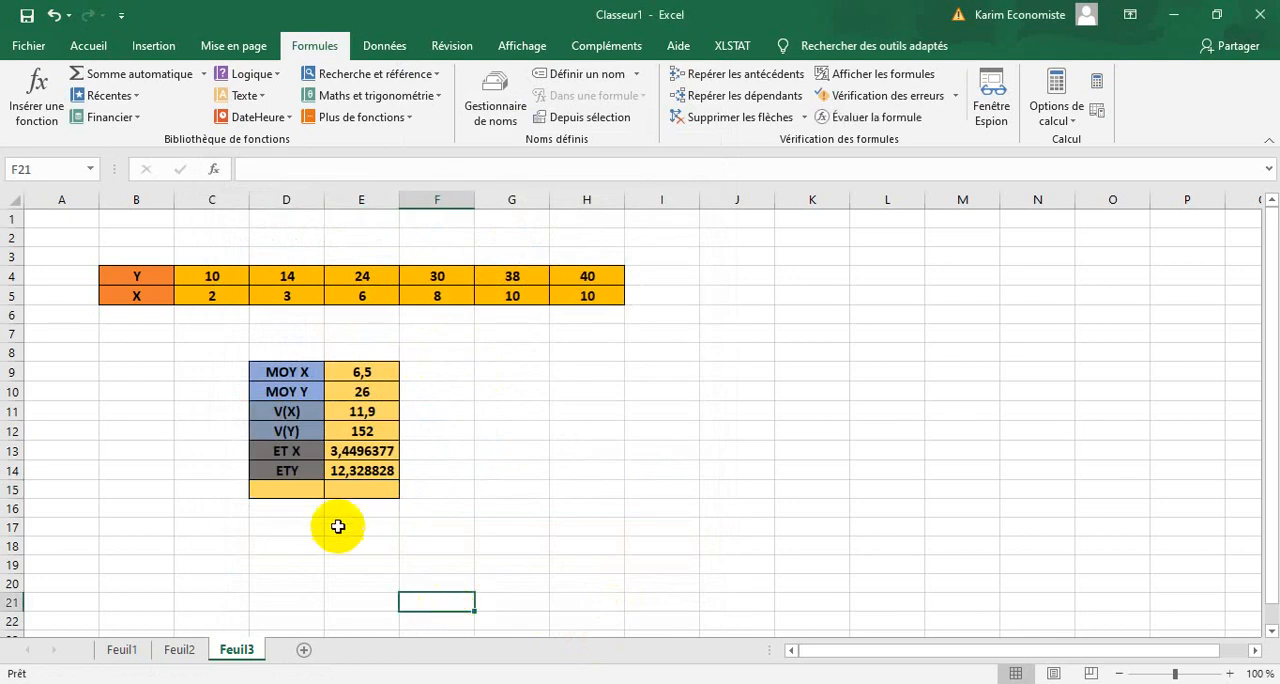
# Fill the label cell D15 with dark green to set it apart from the result cell.
pyautogui.click(300, 493)
pyautogui.rightClick(298, 493)
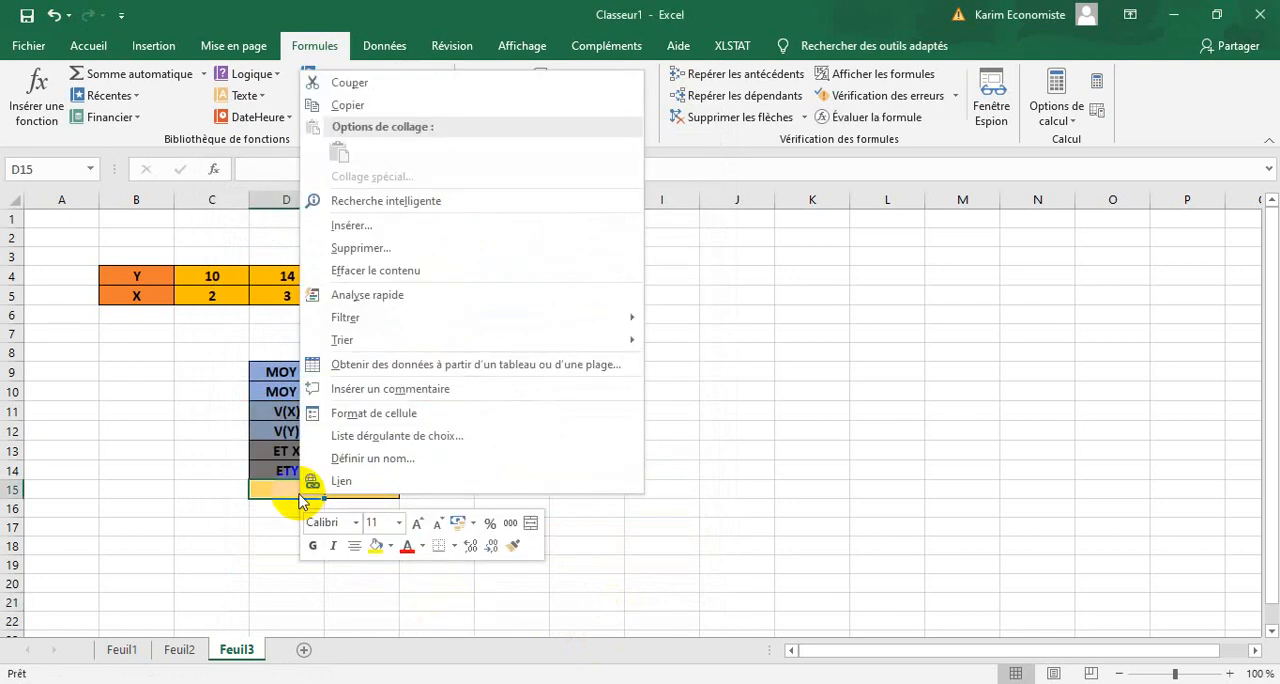
pyautogui.click(365, 416)
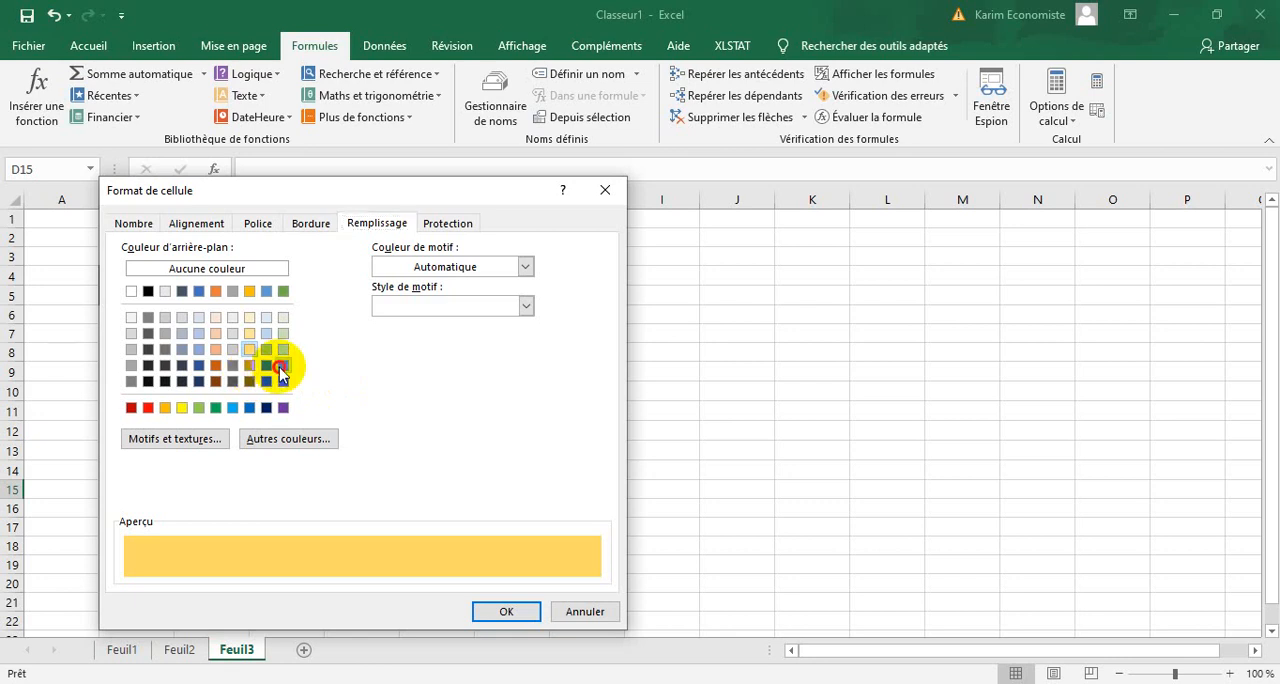
pyautogui.click(281, 367)
pyautogui.click(503, 611)
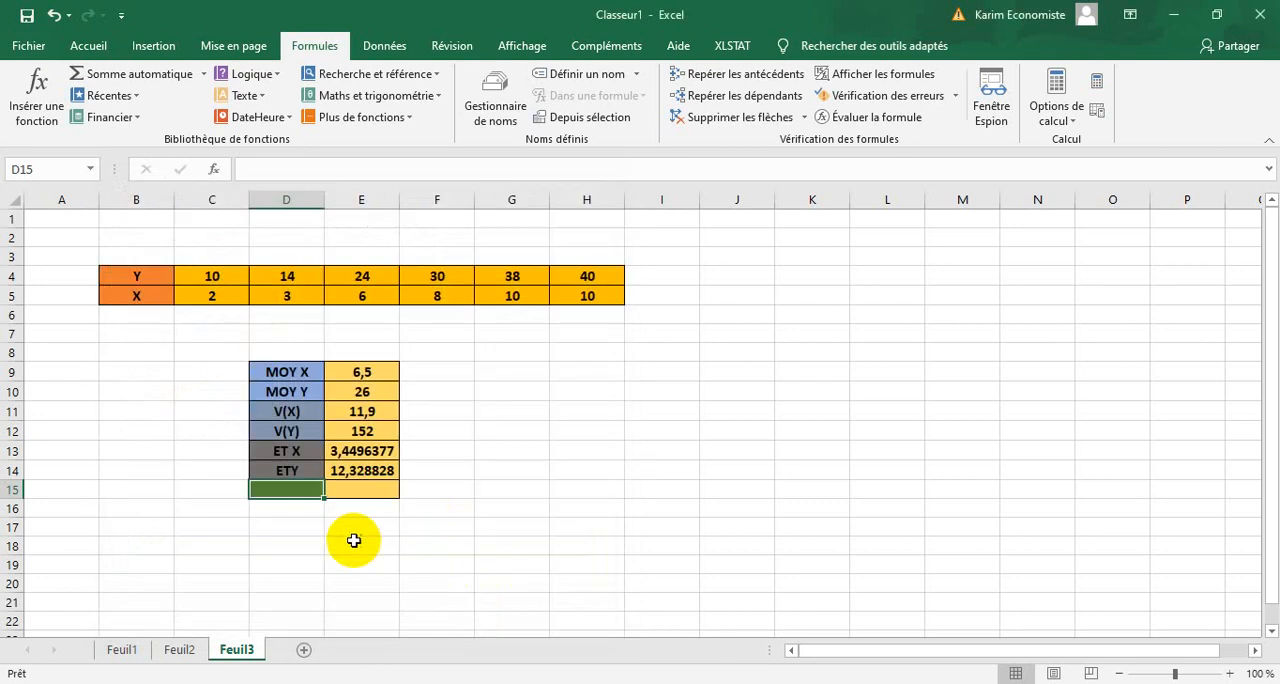
# Enter the label COV(X,Y) in cell D15 below the standard deviation labels.
pyautogui.write('COV(X,Y')
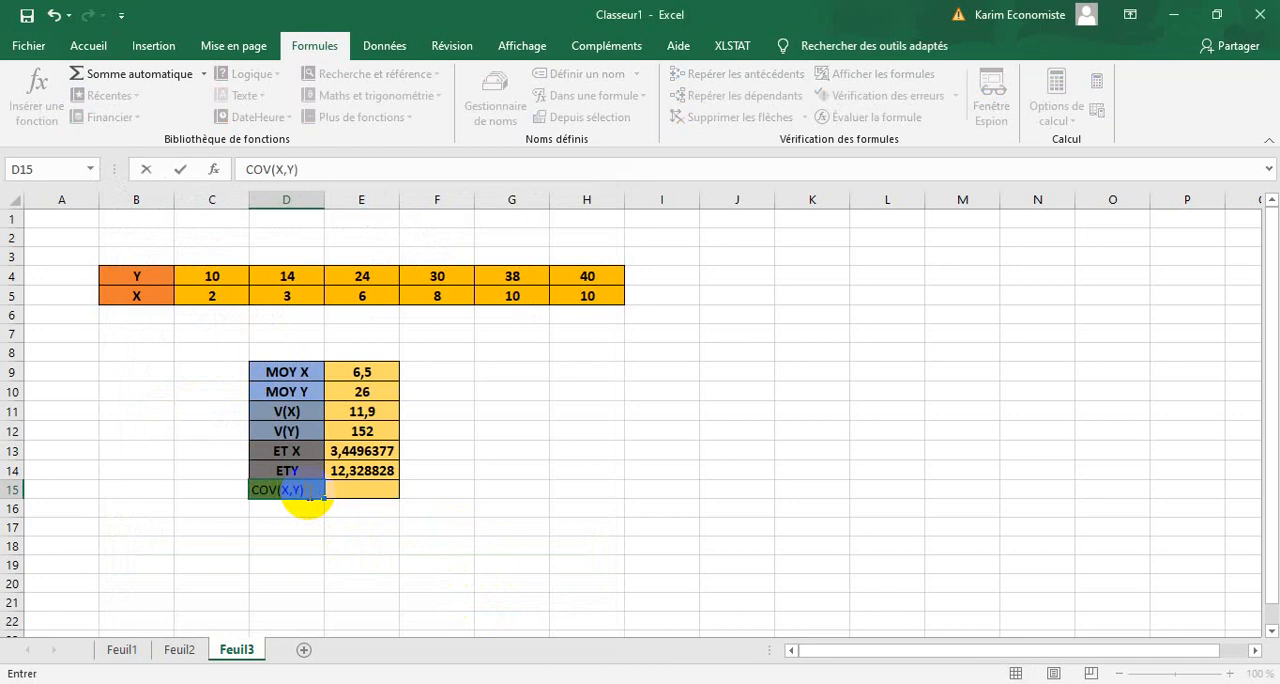
pyautogui.moveTo(407, 488); pyautogui.dragTo(286, 488)
pyautogui.click(504, 504)
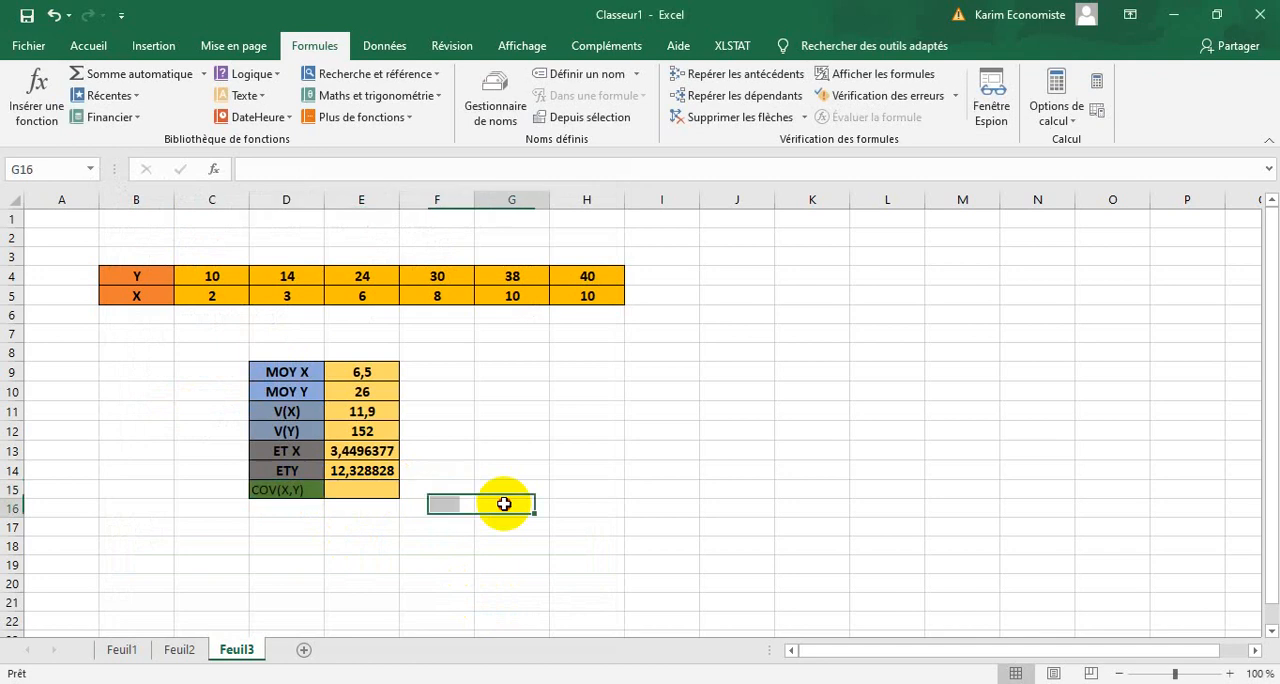
# Centre the contents of D15:E15 and make them bold at font size 12.
pyautogui.moveTo(394, 491); pyautogui.dragTo(303, 487)
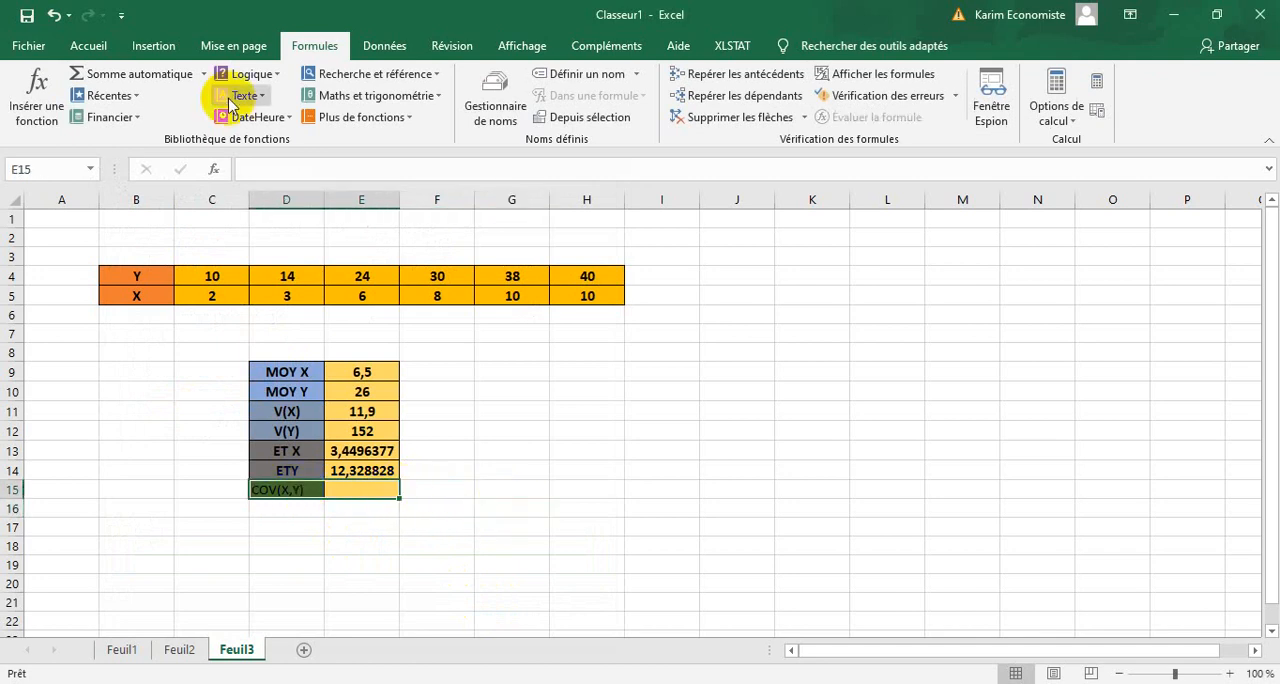
pyautogui.click(91, 46)
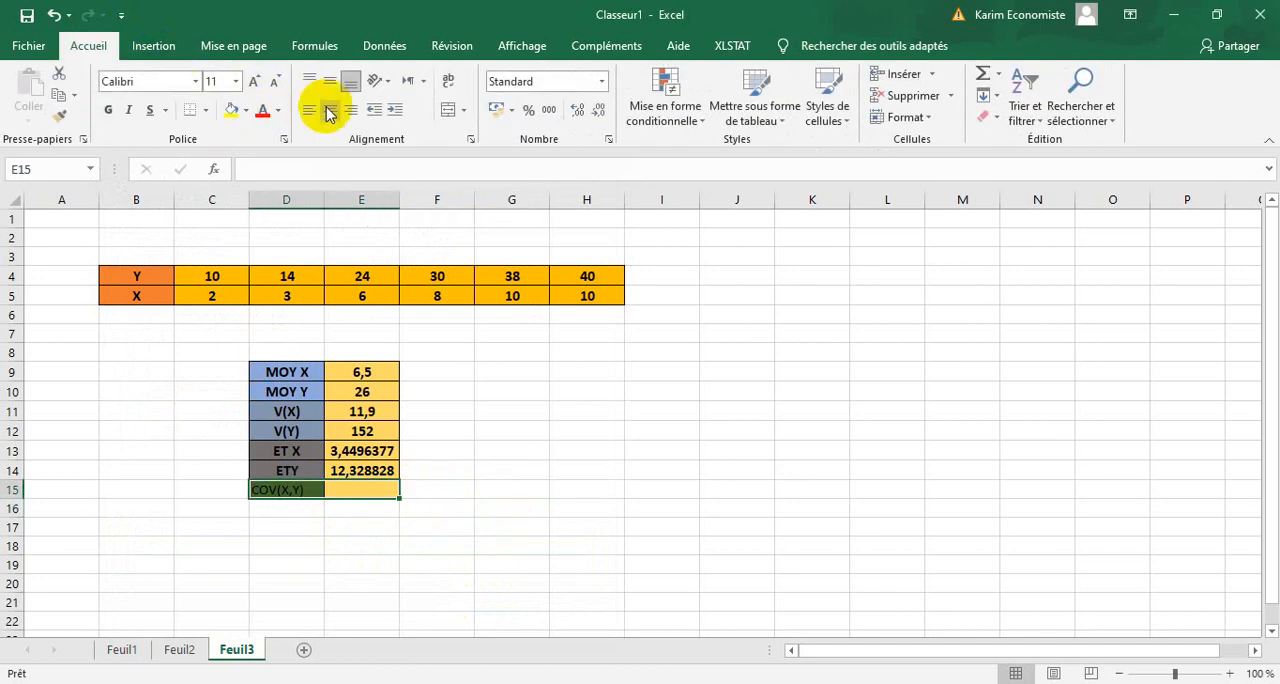
pyautogui.click(328, 112)
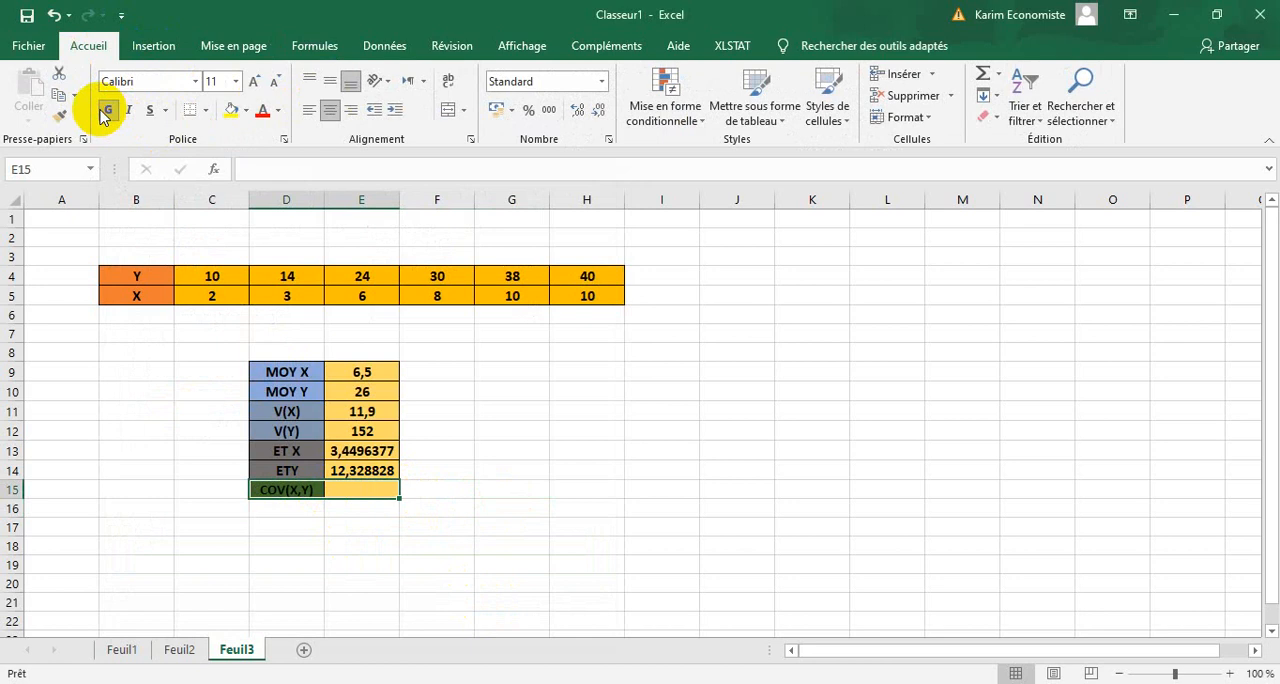
pyautogui.click(253, 81)
pyautogui.click(429, 397)
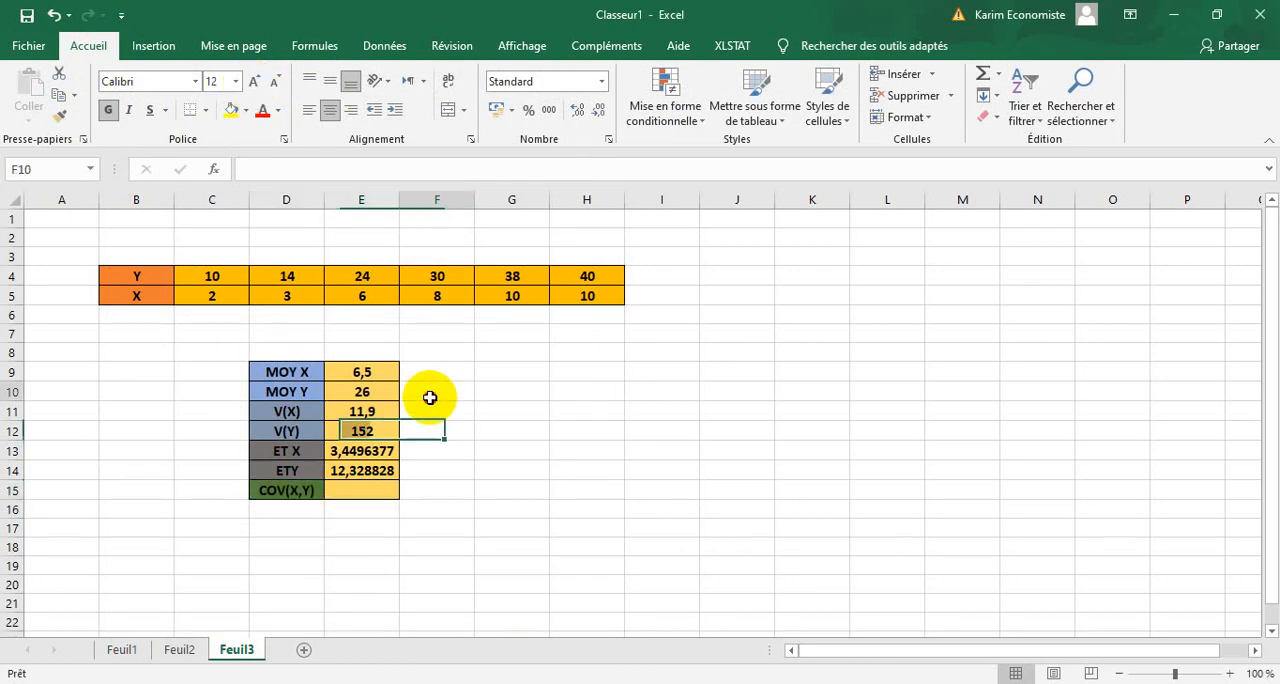
# Insert the COVARIANCE.STANDARD function in E15 with the Y values C4:H4 as Matrice1 and the X values C5:H5 as Matrice2.
pyautogui.click(365, 490)
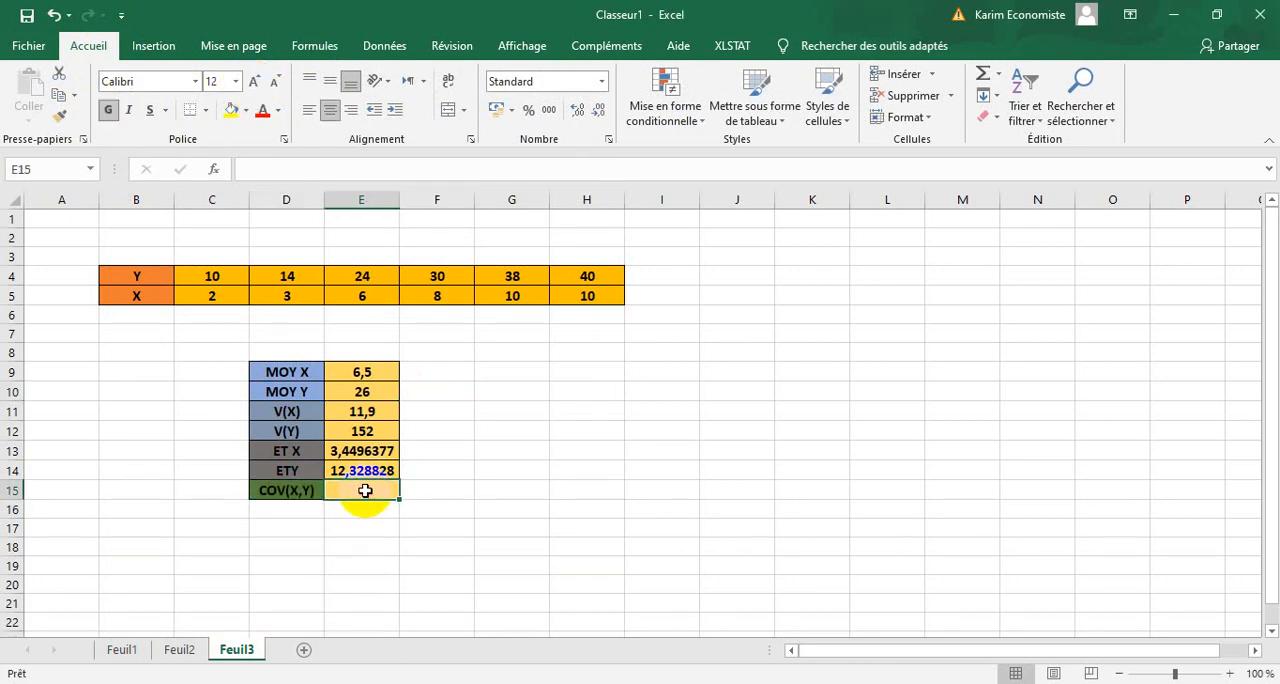
pyautogui.rightClick(365, 491)
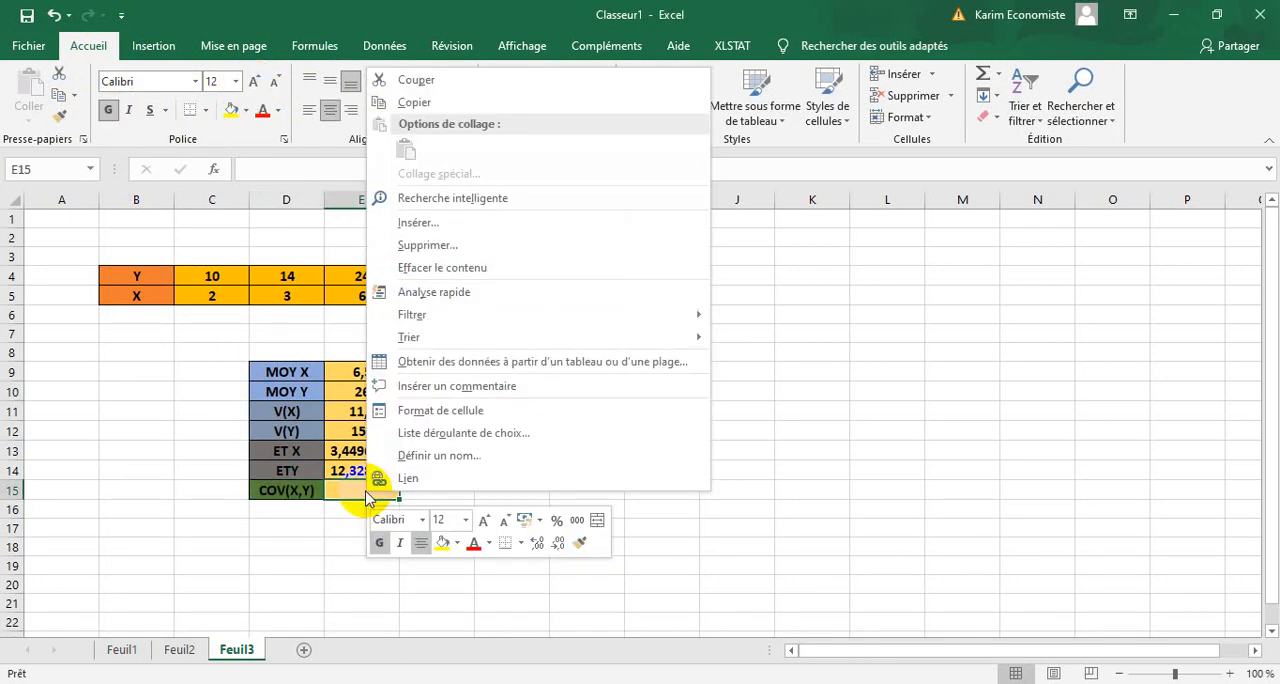
pyautogui.click(366, 494)
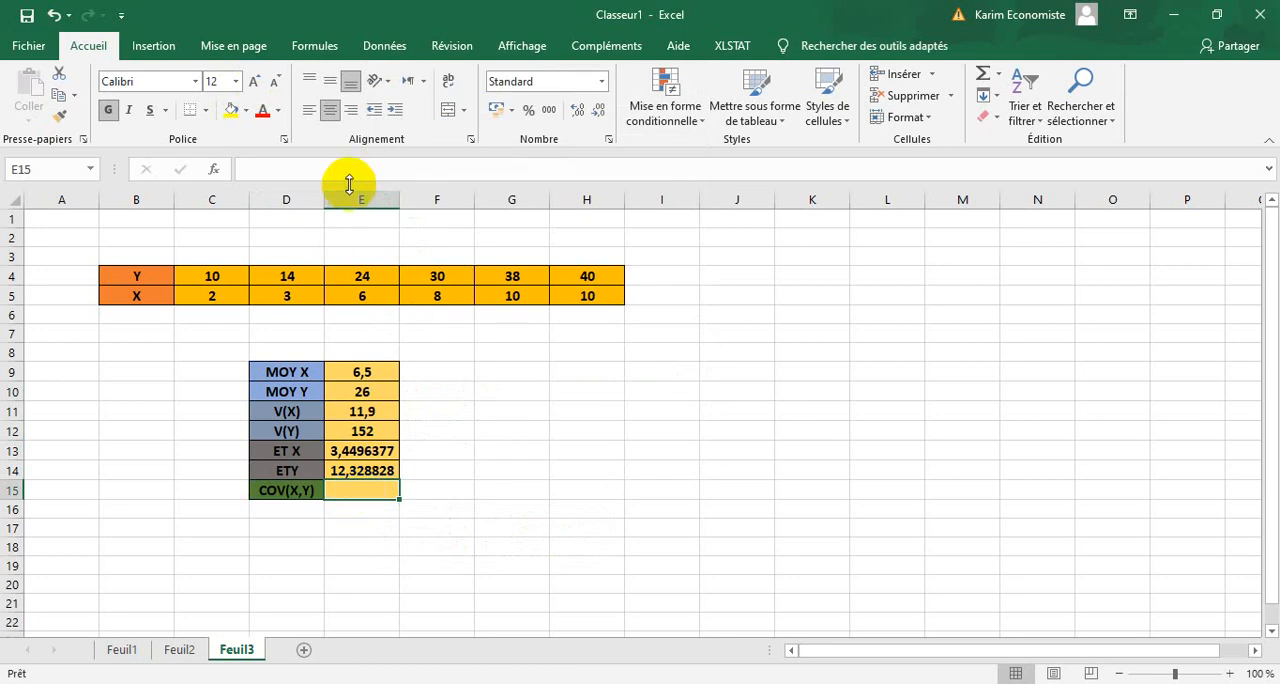
pyautogui.click(314, 45)
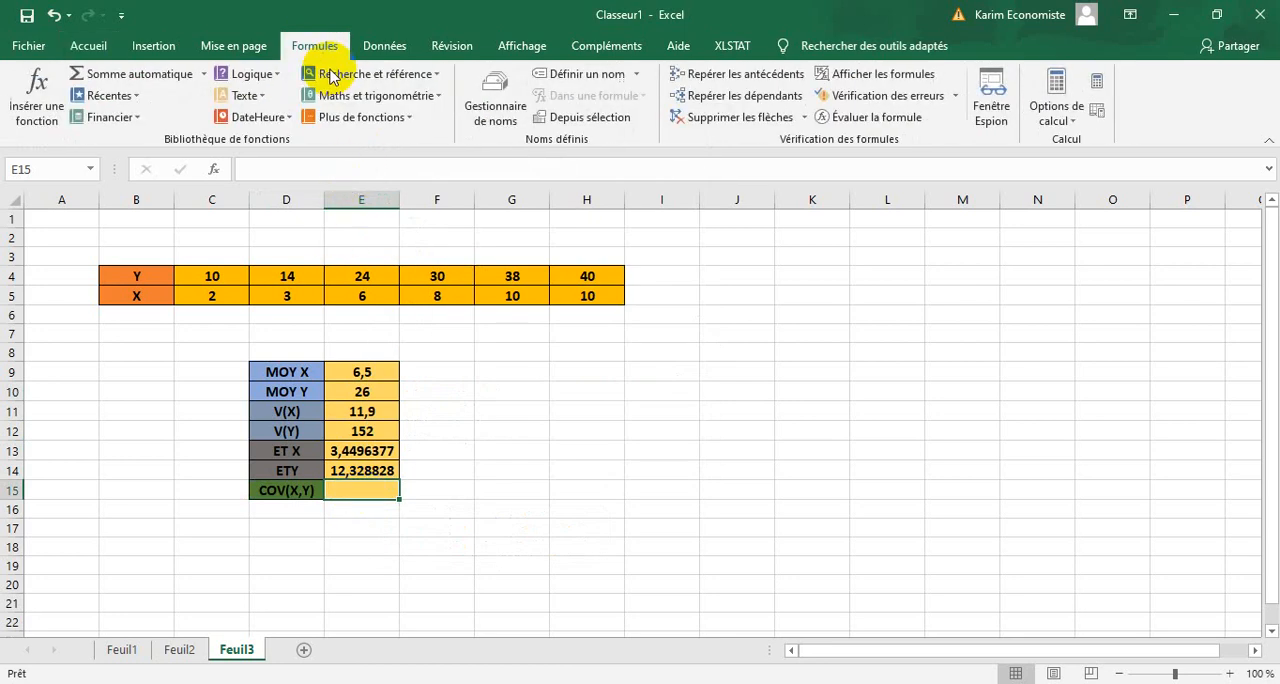
pyautogui.click(384, 121)
pyautogui.moveTo(390, 141)
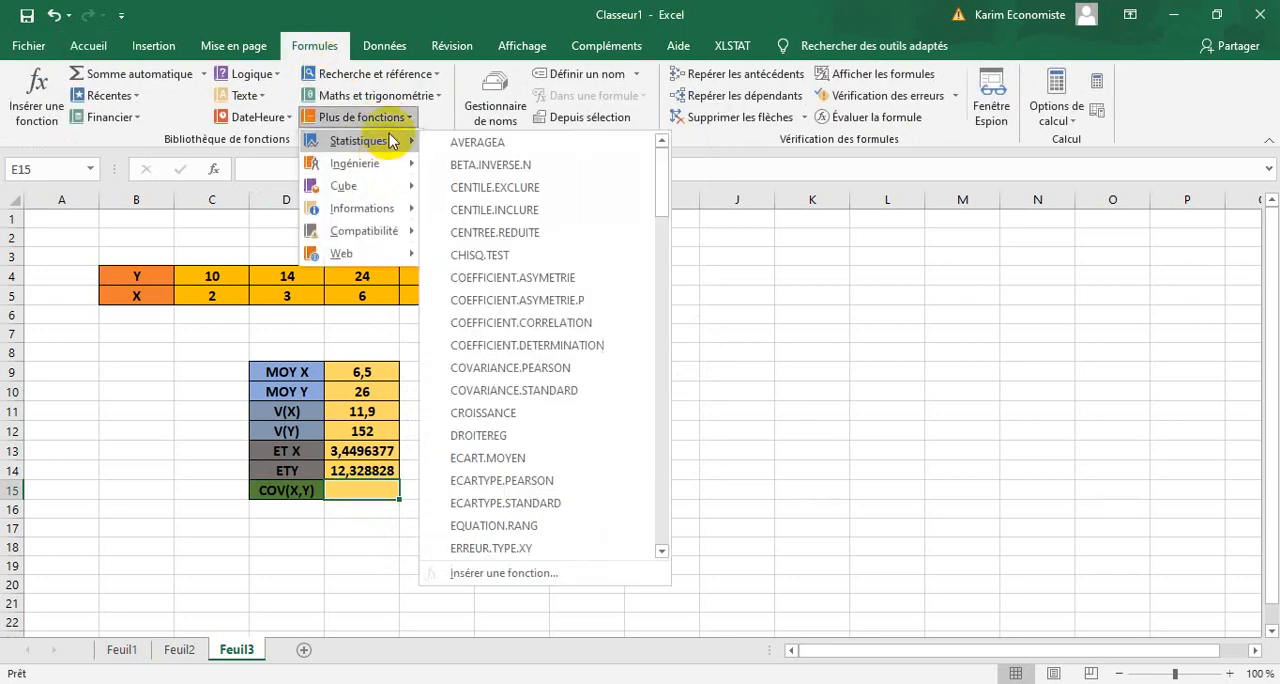
pyautogui.moveTo(668, 163)
pyautogui.mouseDown()
pyautogui.moveTo(666, 289)
pyautogui.moveTo(663, 189)
pyautogui.mouseUp()
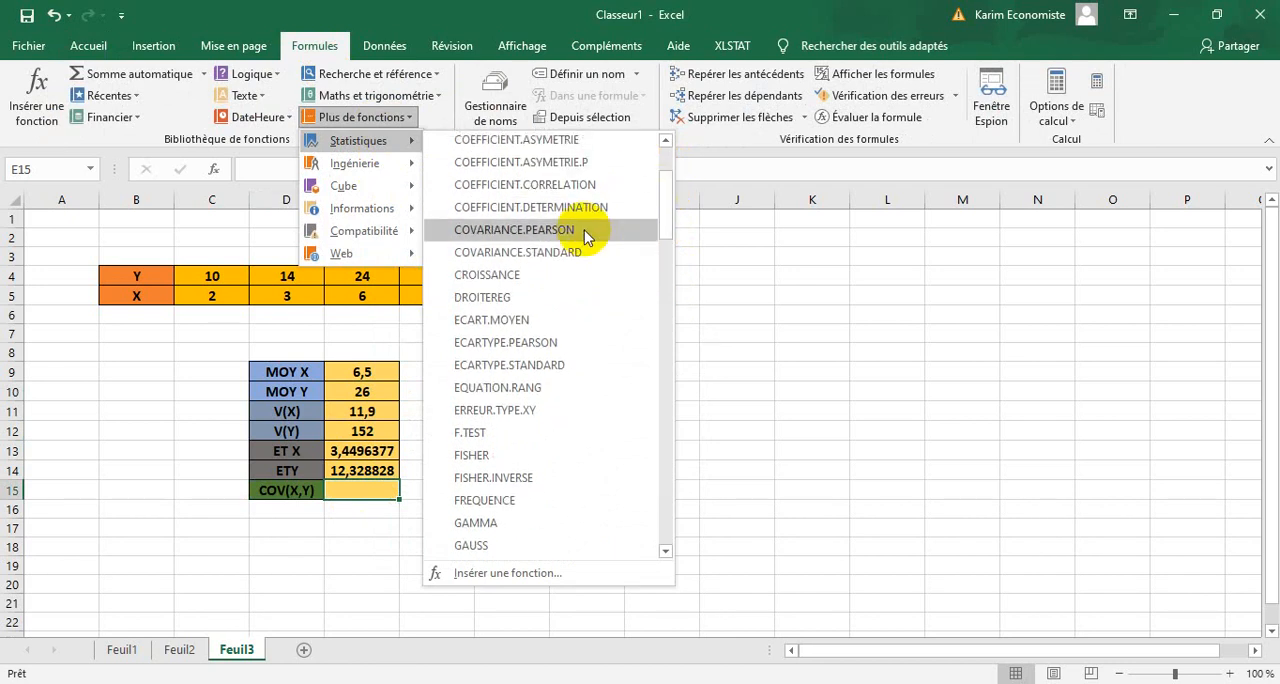
pyautogui.click(553, 256)
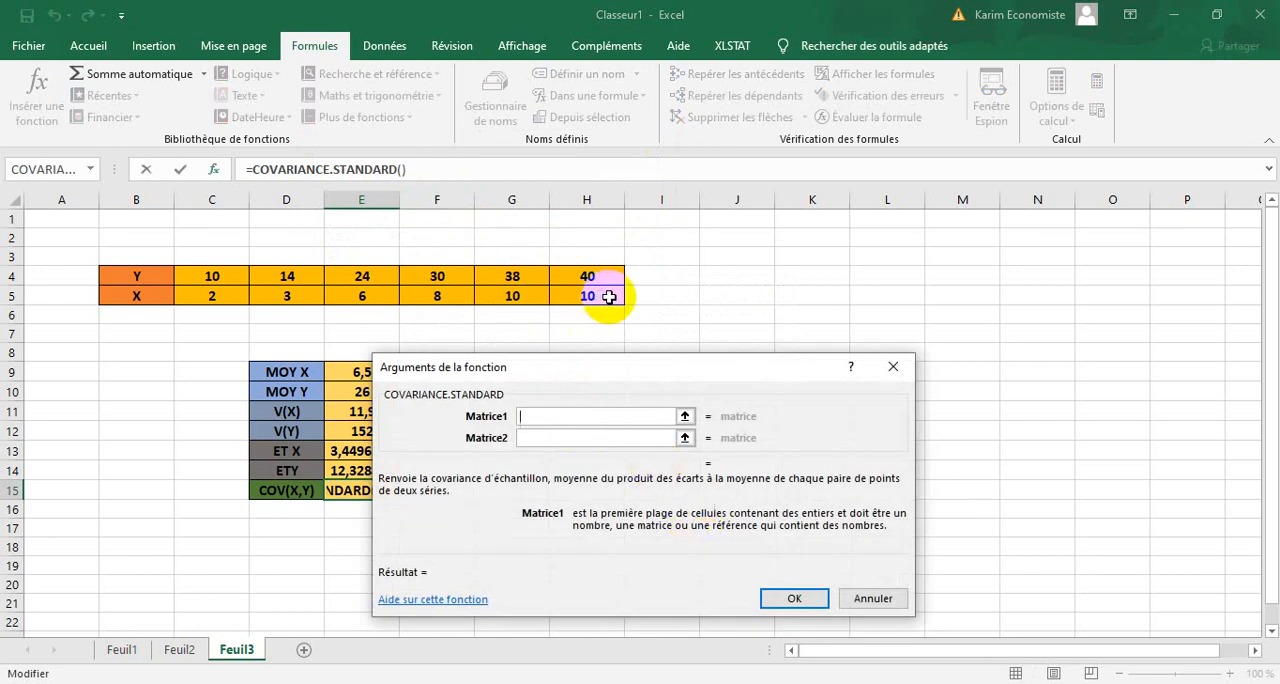
pyautogui.moveTo(620, 277); pyautogui.dragTo(219, 278)
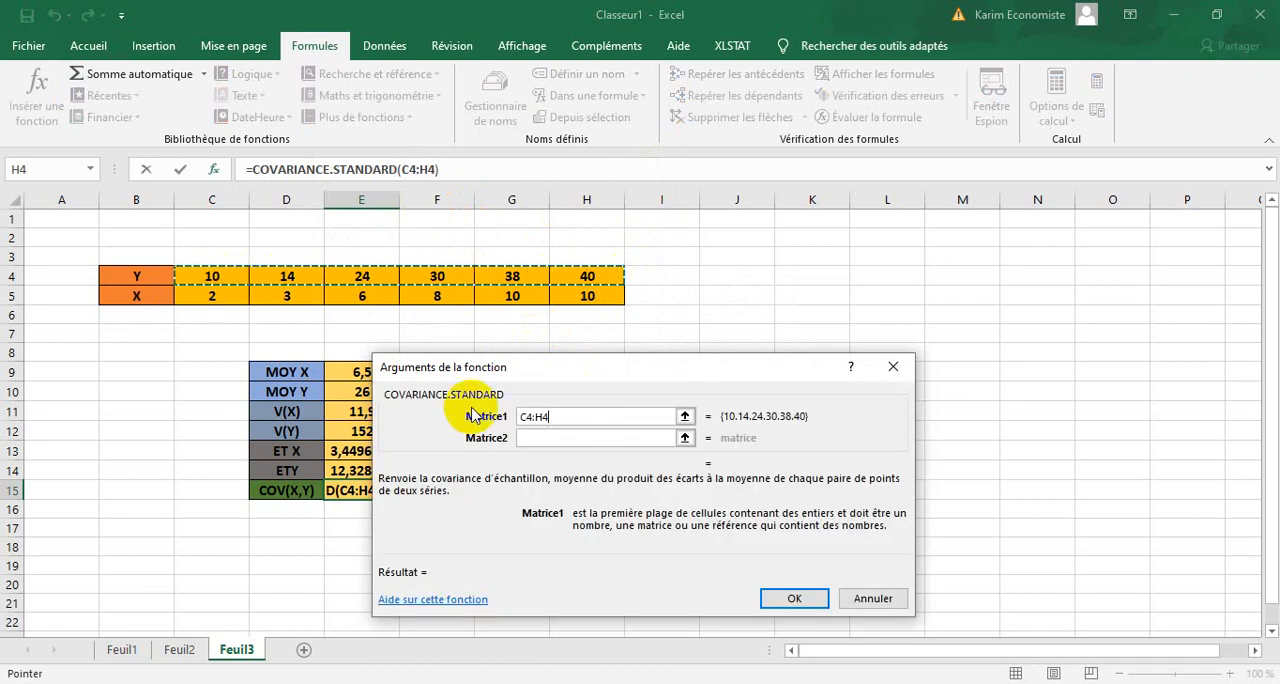
pyautogui.click(547, 437)
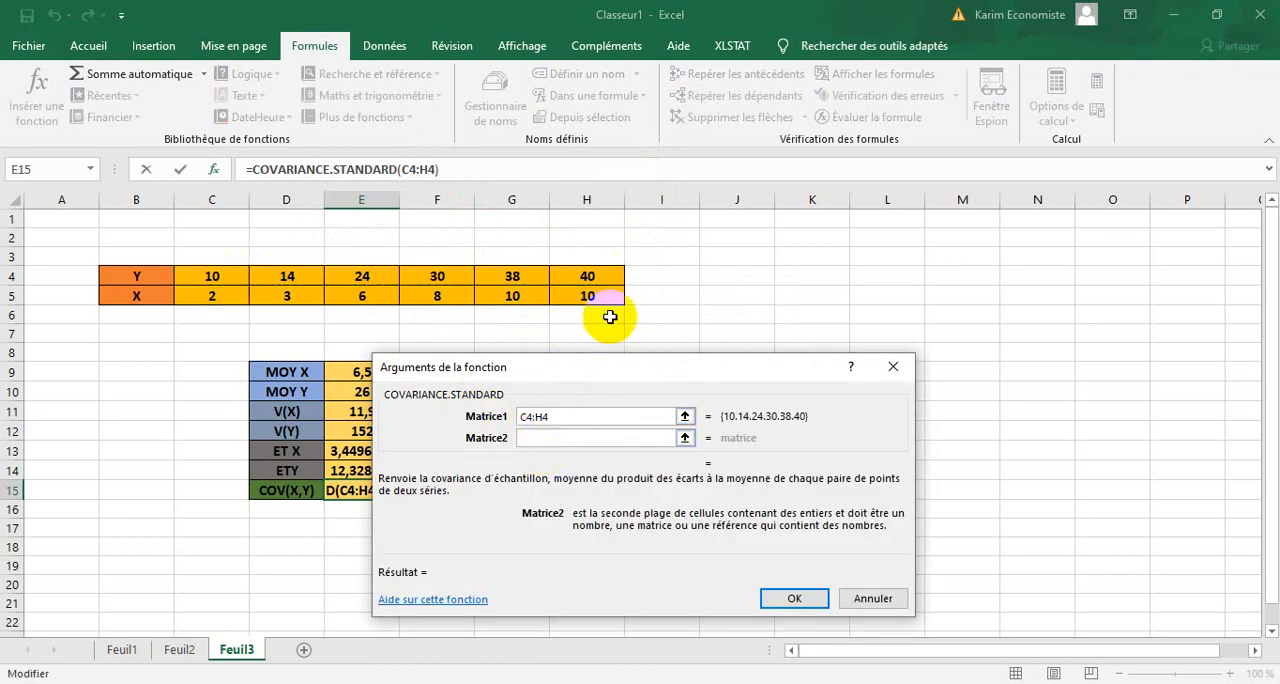
pyautogui.moveTo(606, 296); pyautogui.dragTo(218, 297)
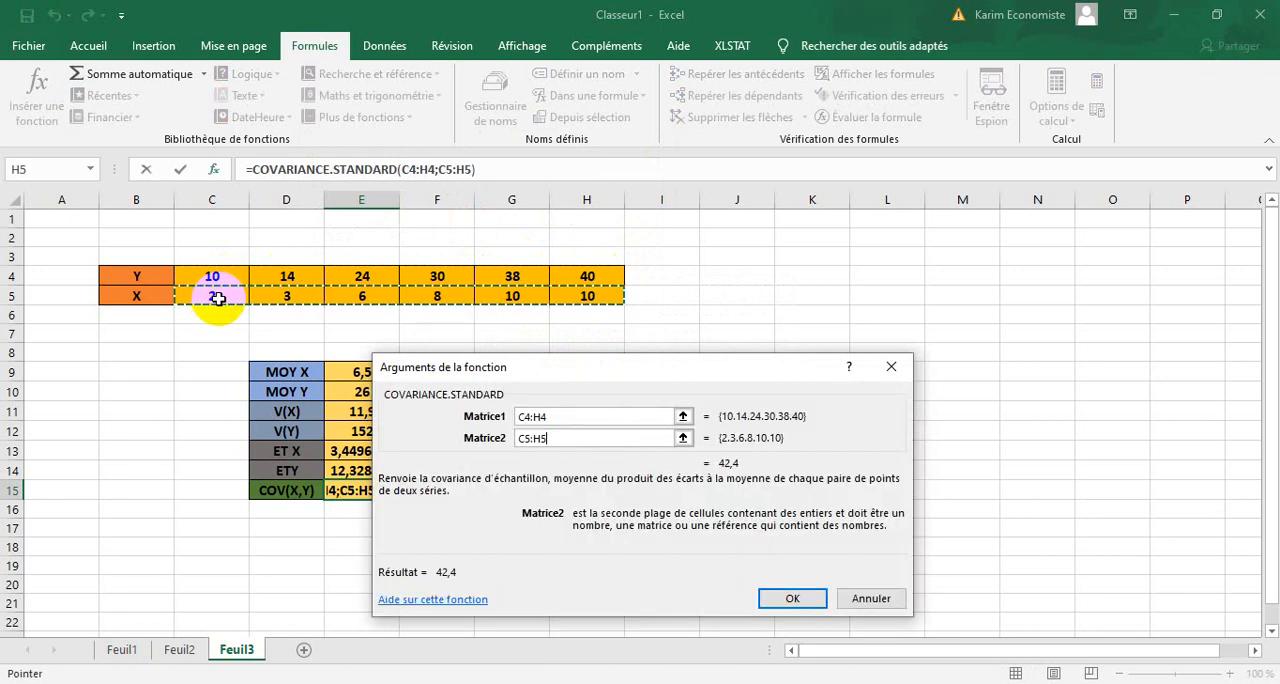
# Change the function name in the E15 formula to COVARIANCE, keeping C4:H4 and C5:H5 as arguments, and confirm it.
pyautogui.click(398, 169)
pyautogui.press('BackSpace')
pyautogui.press('BackSpace')
pyautogui.press('BackSpace')
pyautogui.press('BackSpace')
pyautogui.press('BackSpace')
pyautogui.press('BackSpace')
pyautogui.press('BackSpace')
pyautogui.press('BackSpace')
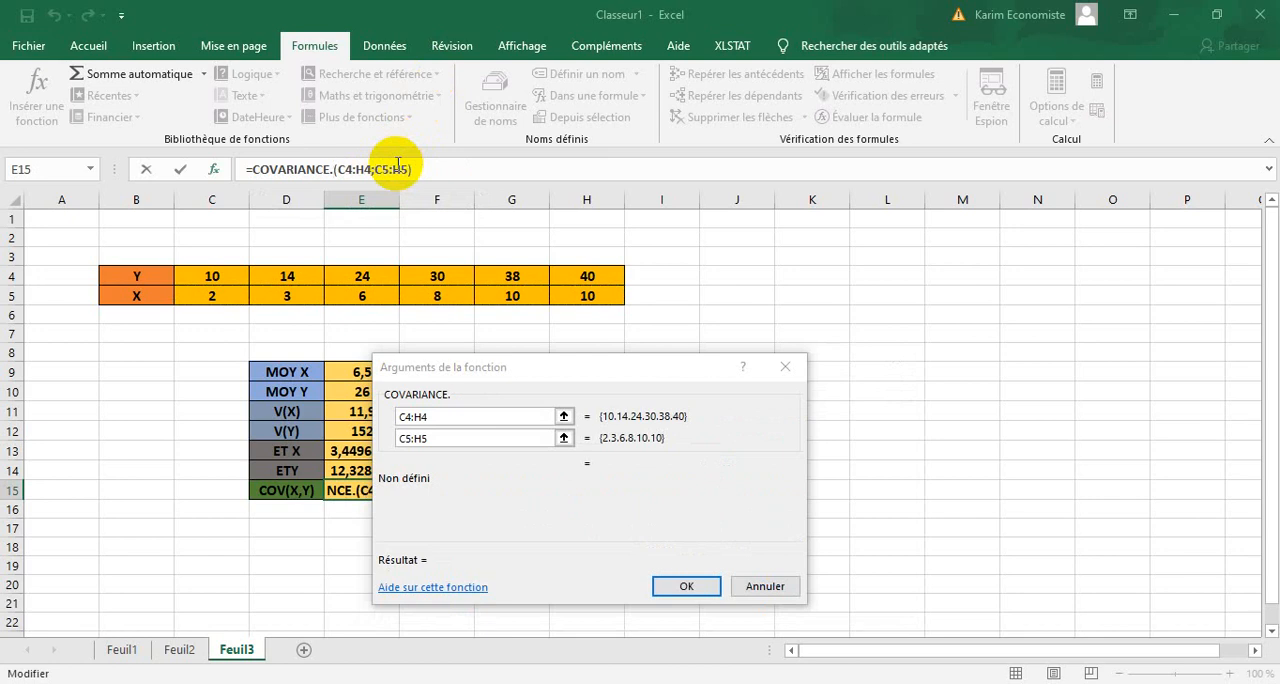
pyautogui.press('BackSpace')
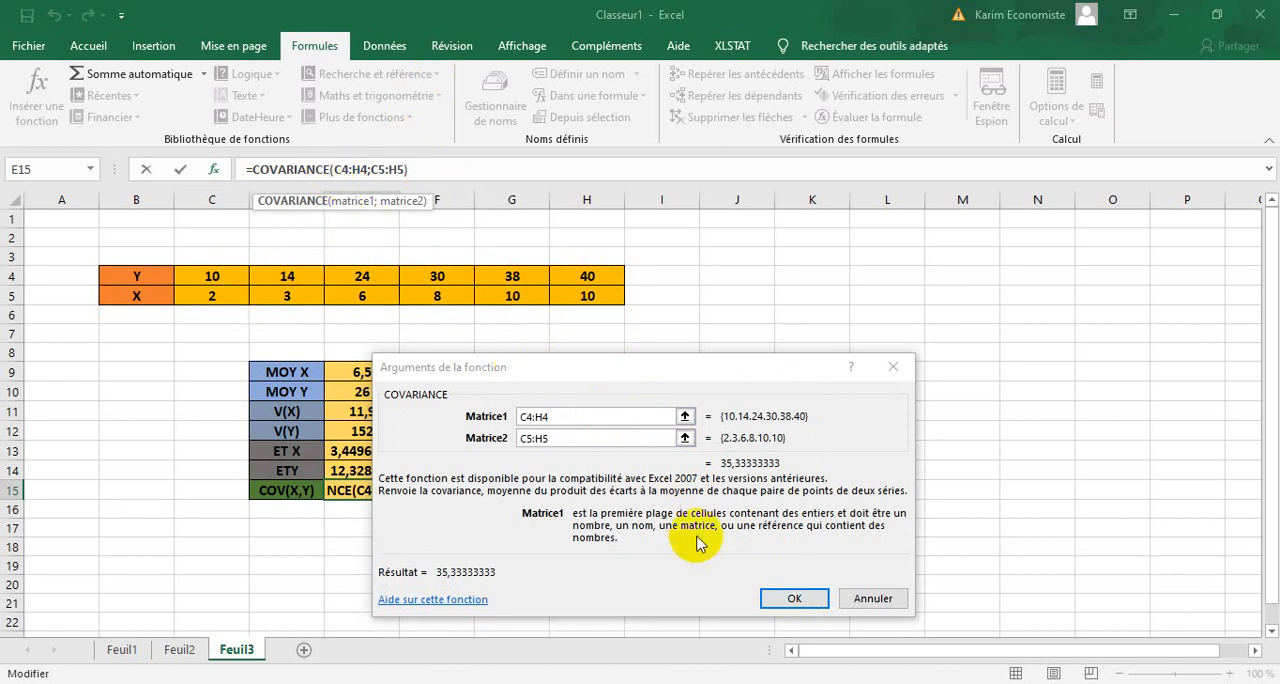
pyautogui.click(775, 597)
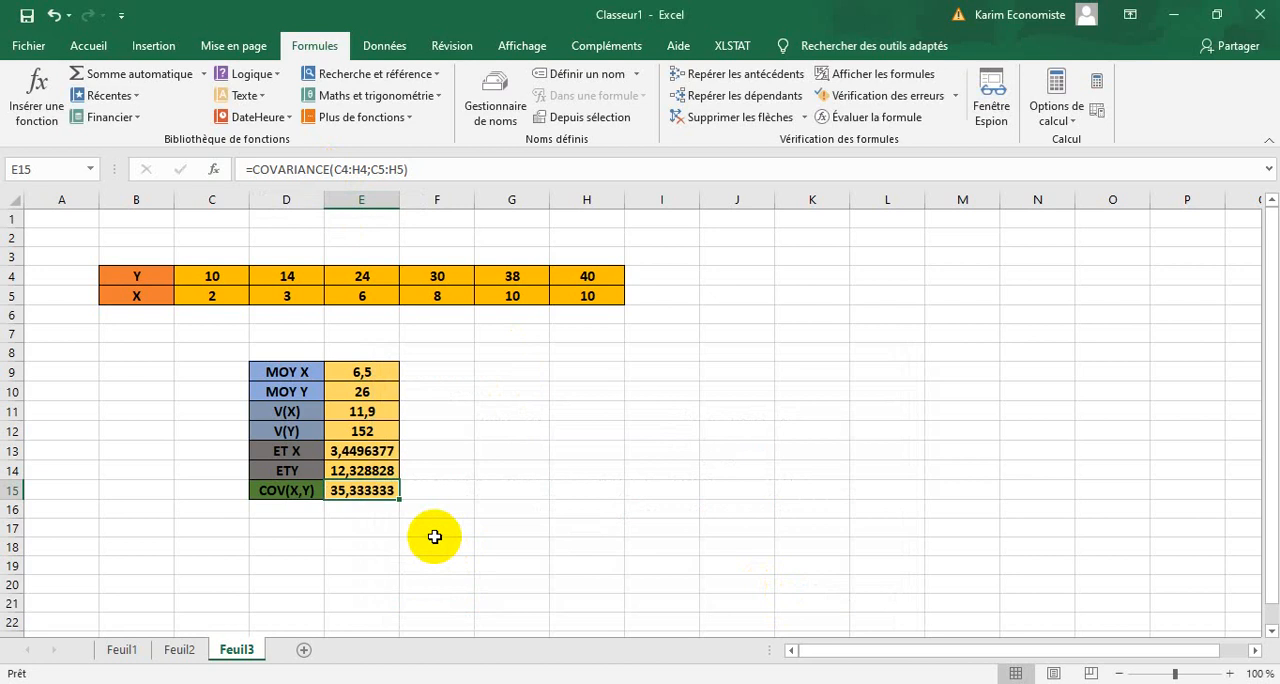
# Switch to the Word exercise document to check the question after the covariance, and return to the Excel workbook.
pyautogui.click(350, 512)
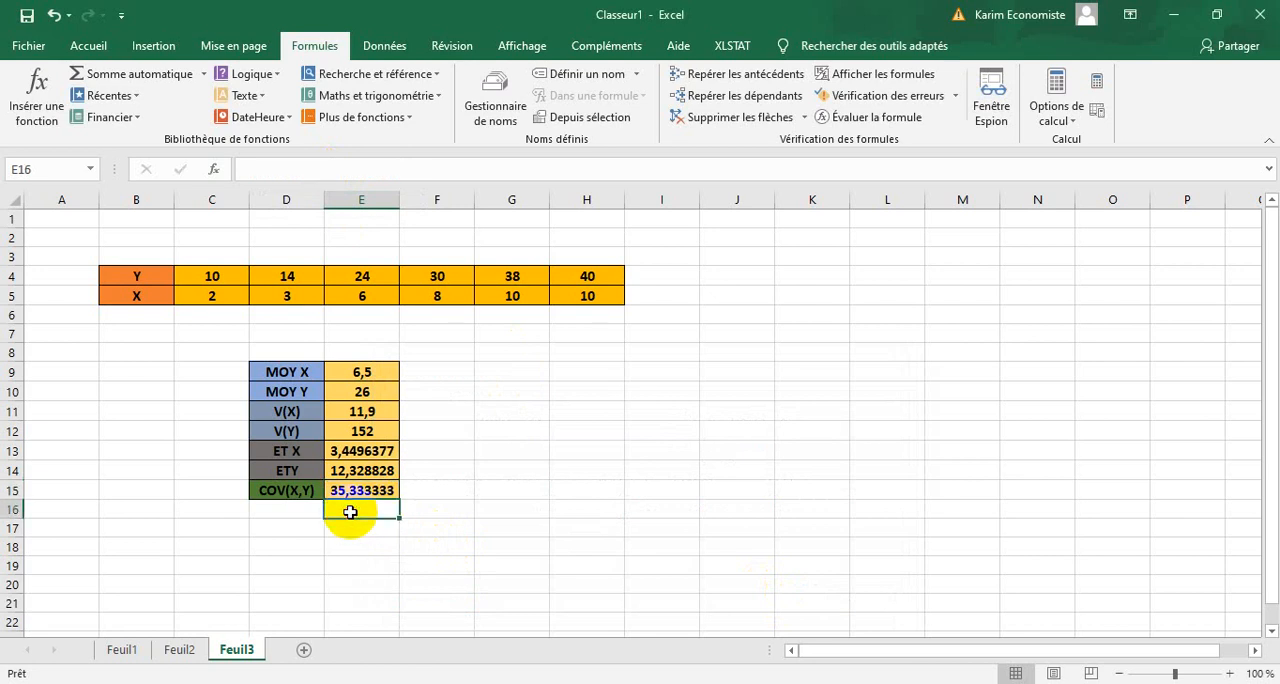
pyautogui.click(491, 392)
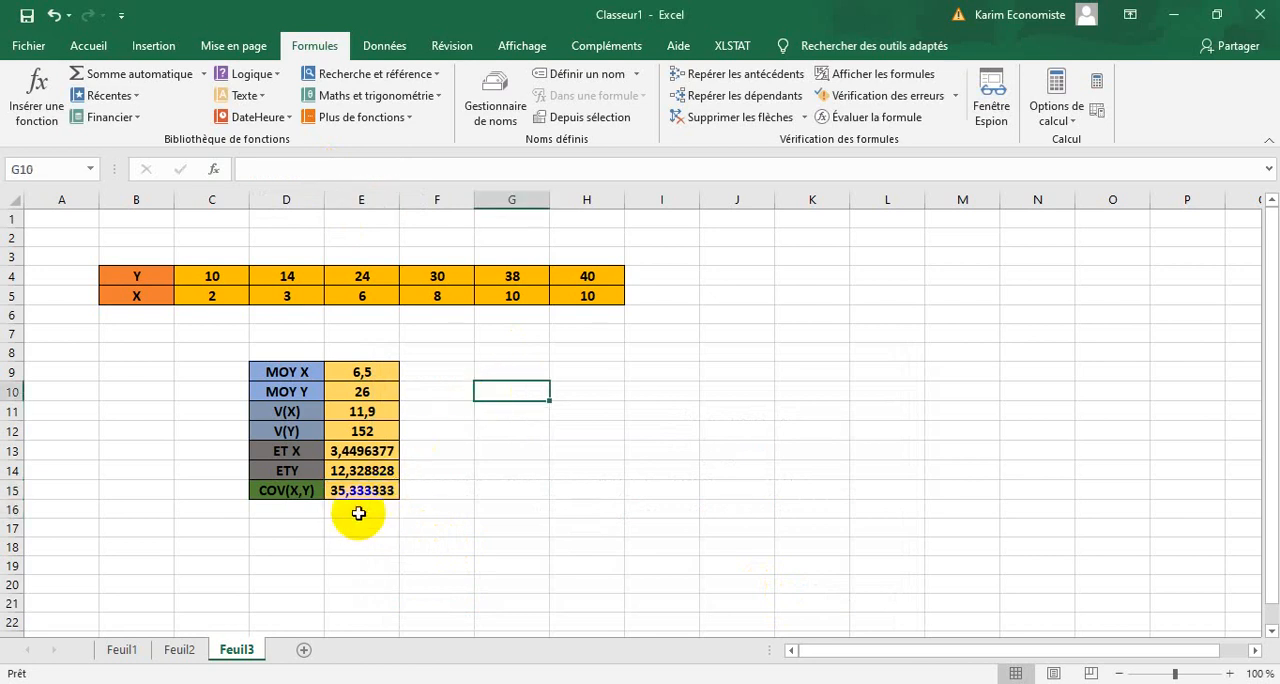
pyautogui.hotkey('alt', 'Tab')
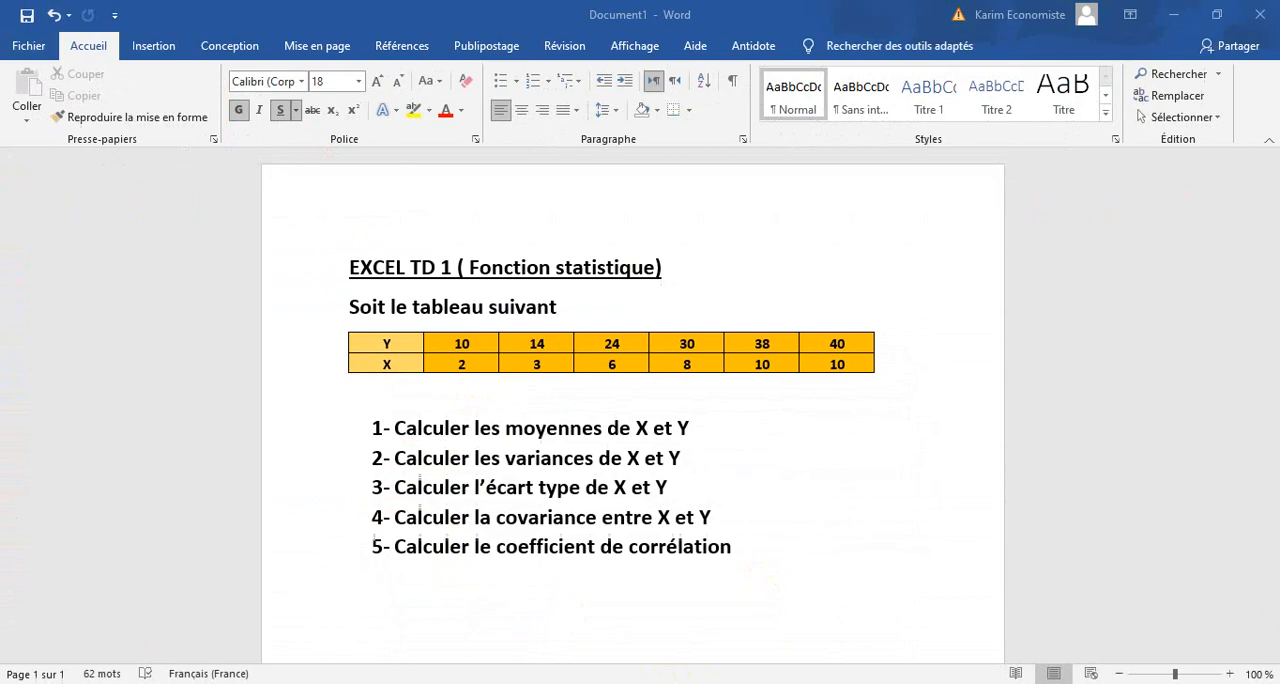
pyautogui.hotkey('alt', 'Tab')
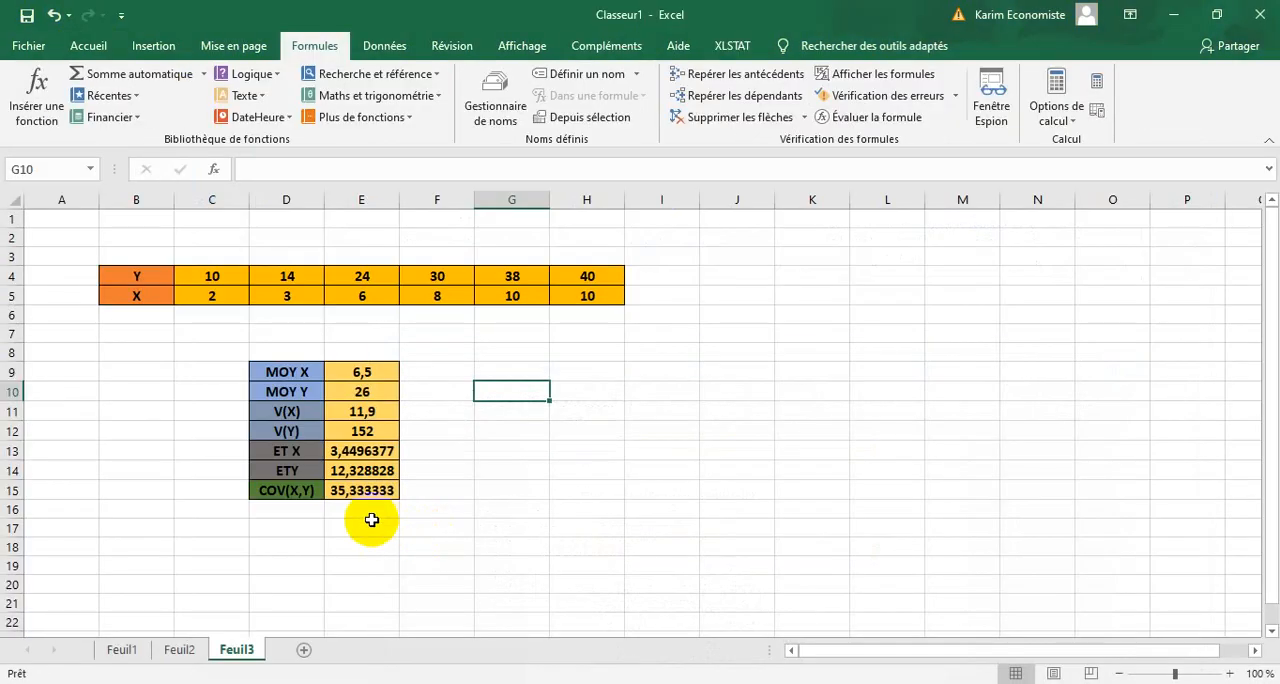
# Format D16:E16 below the covariance row with outline and inside borders and a light gold fill.
pyautogui.click(384, 510)
pyautogui.moveTo(384, 510); pyautogui.dragTo(287, 516)
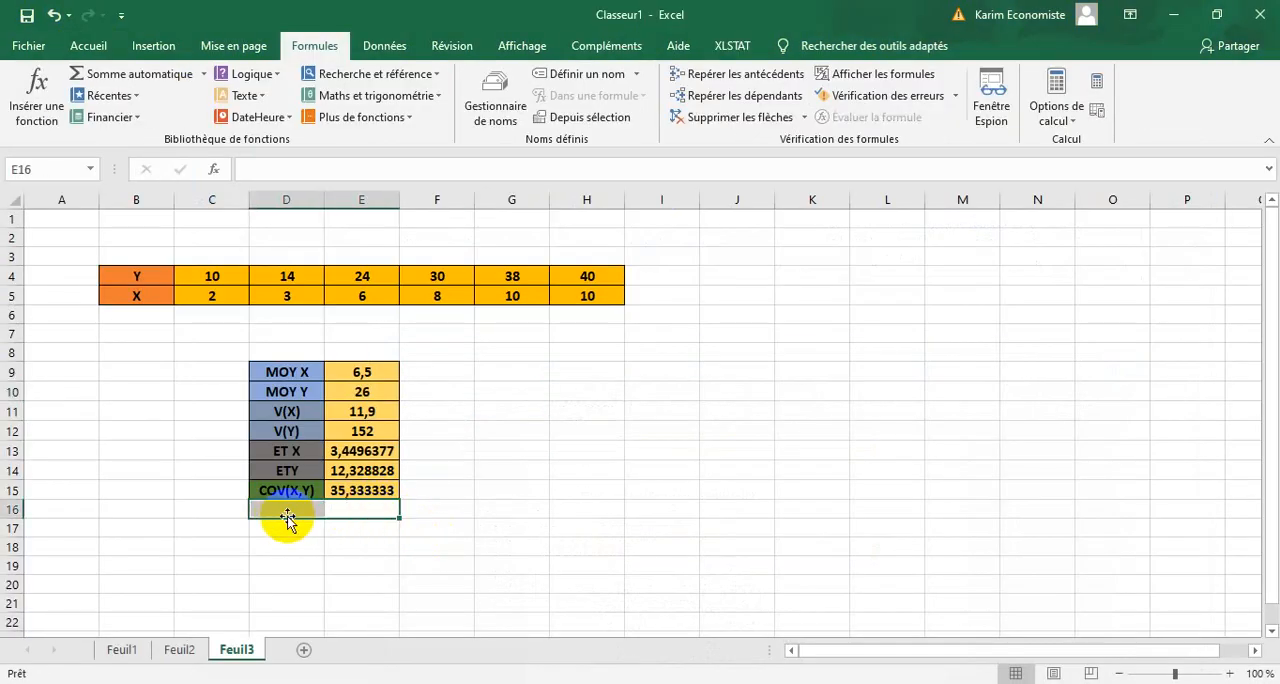
pyautogui.rightClick(328, 505)
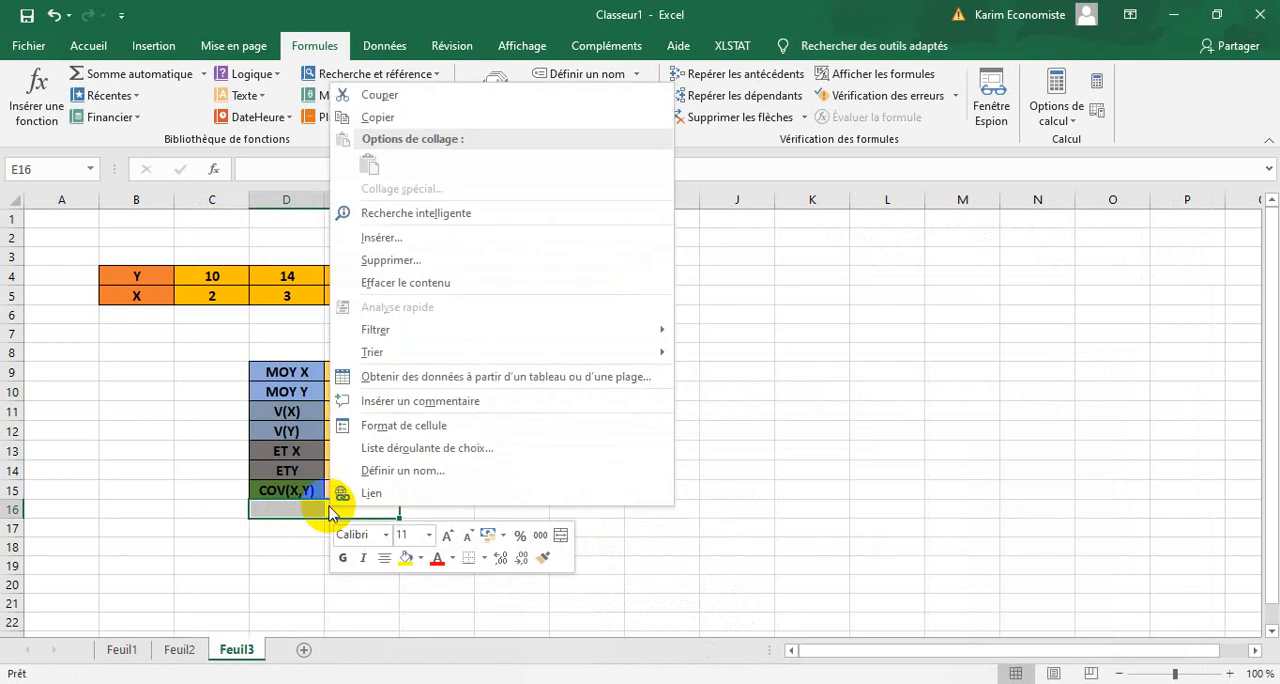
pyautogui.click(389, 432)
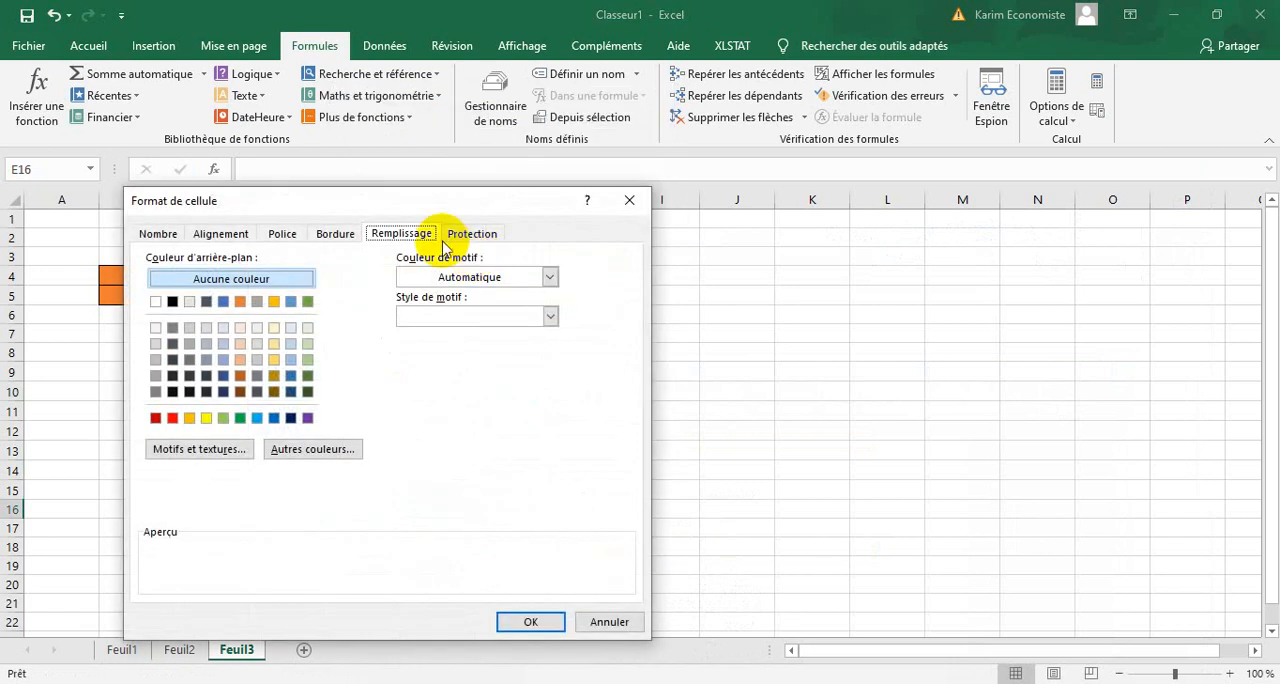
pyautogui.click(343, 235)
pyautogui.click(410, 290)
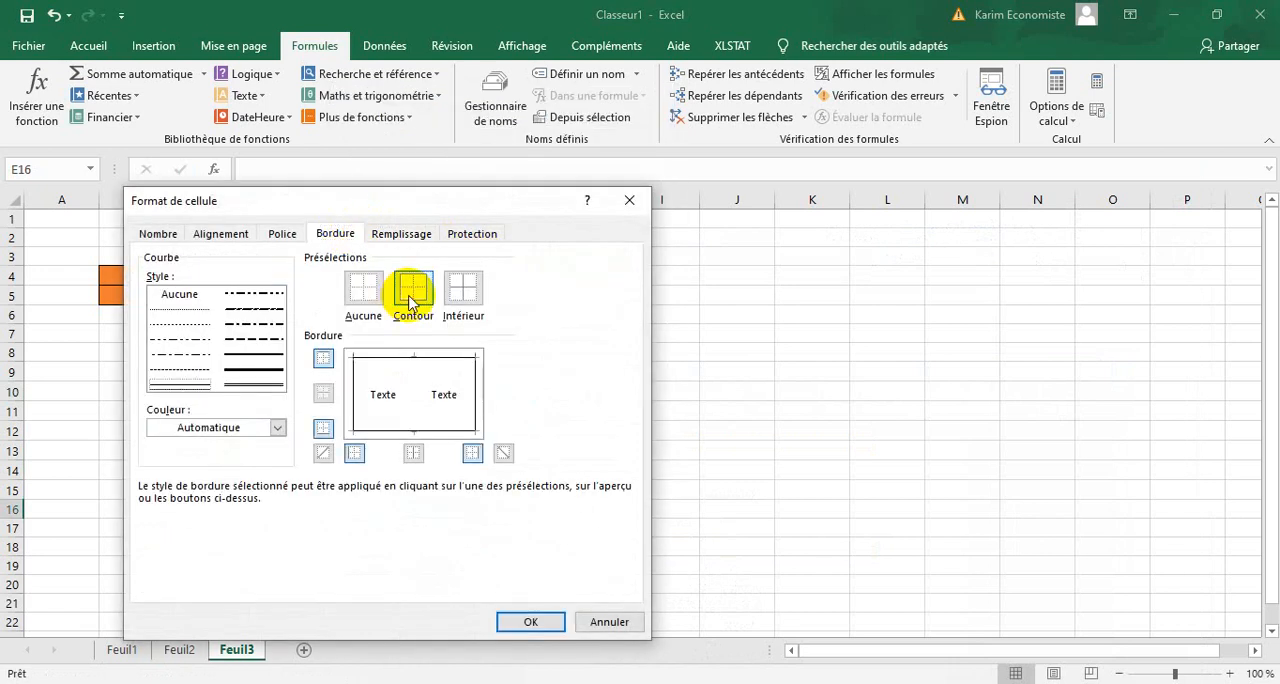
pyautogui.click(467, 295)
pyautogui.click(398, 233)
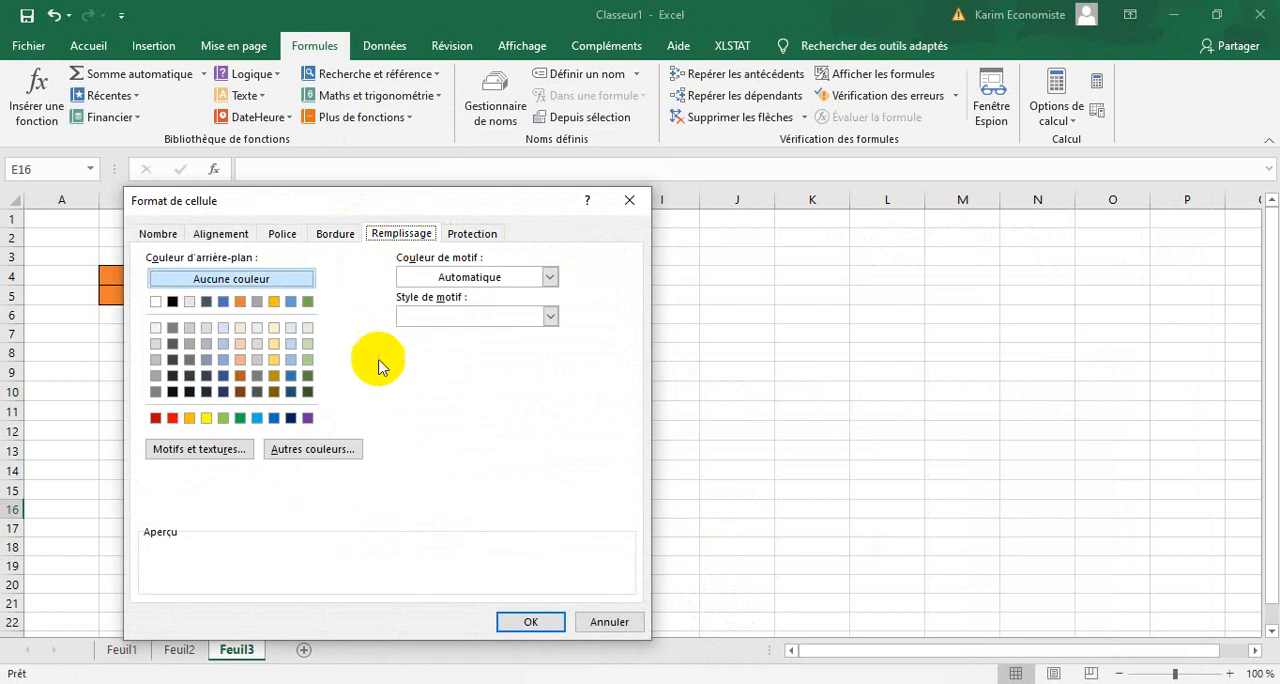
pyautogui.click(275, 360)
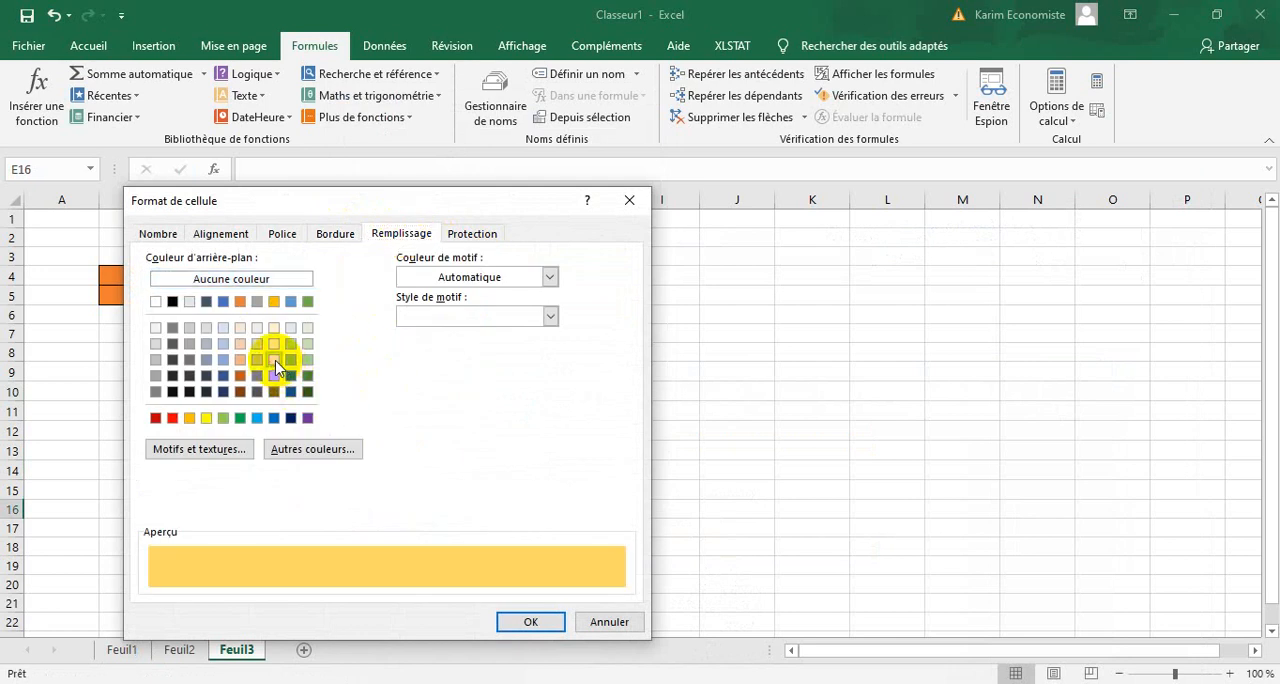
pyautogui.click(530, 621)
pyautogui.click(628, 550)
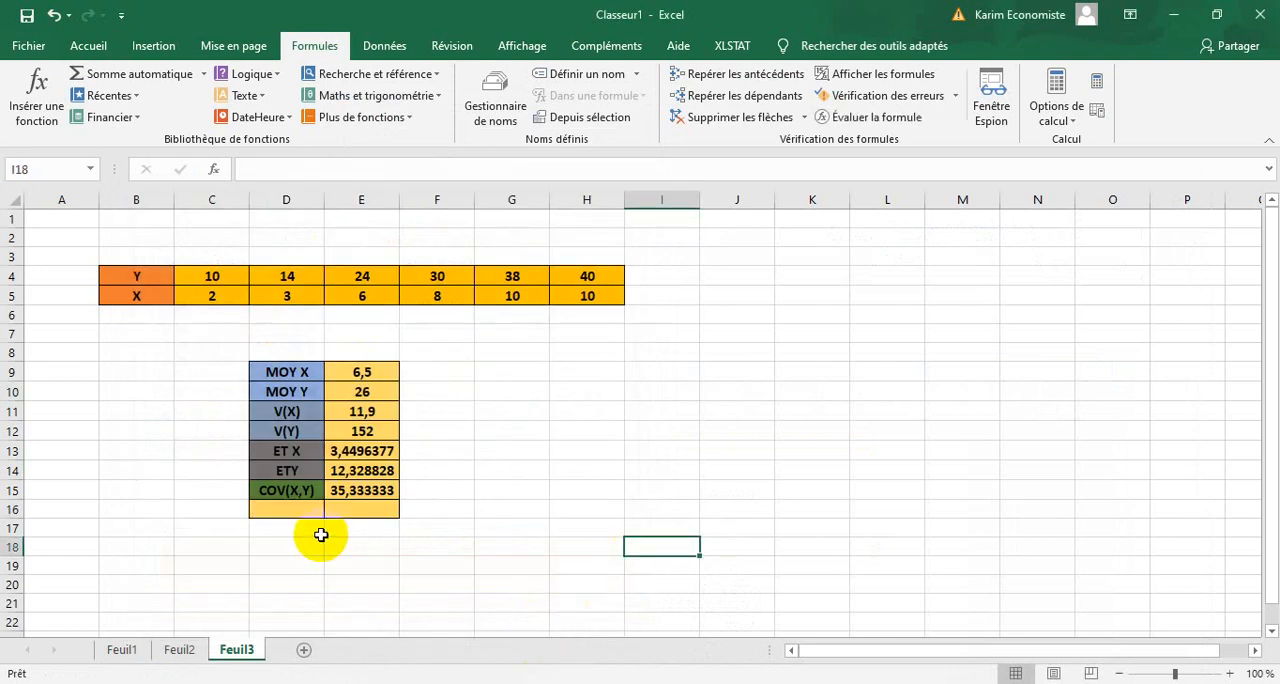
# Fill cell D16 with dark orange and enter the label r(XY) in it.
pyautogui.click(310, 510)
pyautogui.rightClick(310, 510)
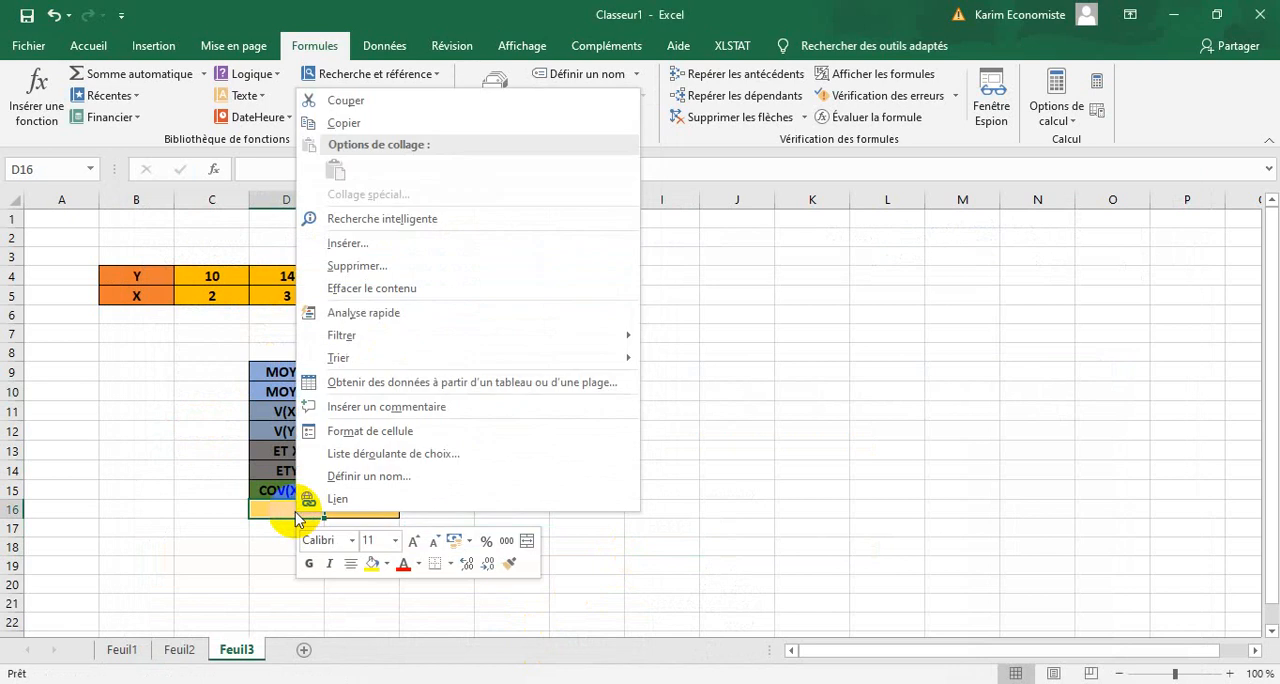
pyautogui.click(370, 431)
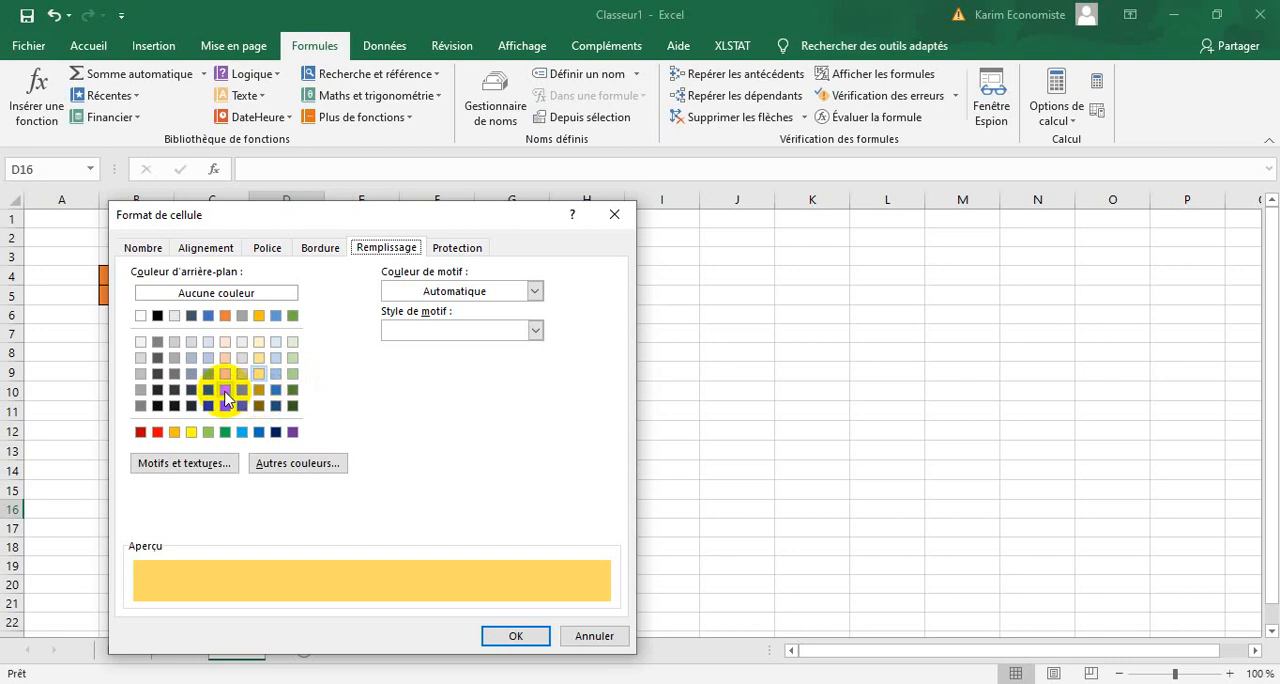
pyautogui.click(225, 389)
pyautogui.click(528, 638)
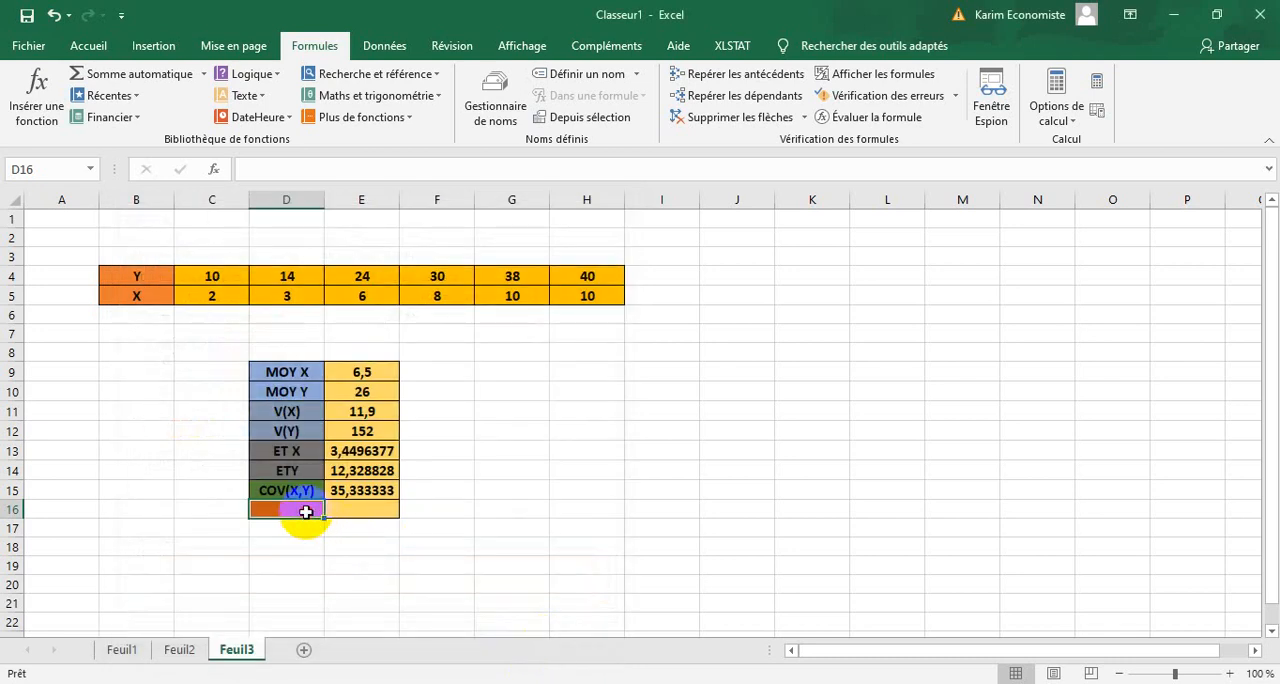
pyautogui.write('r(XY')
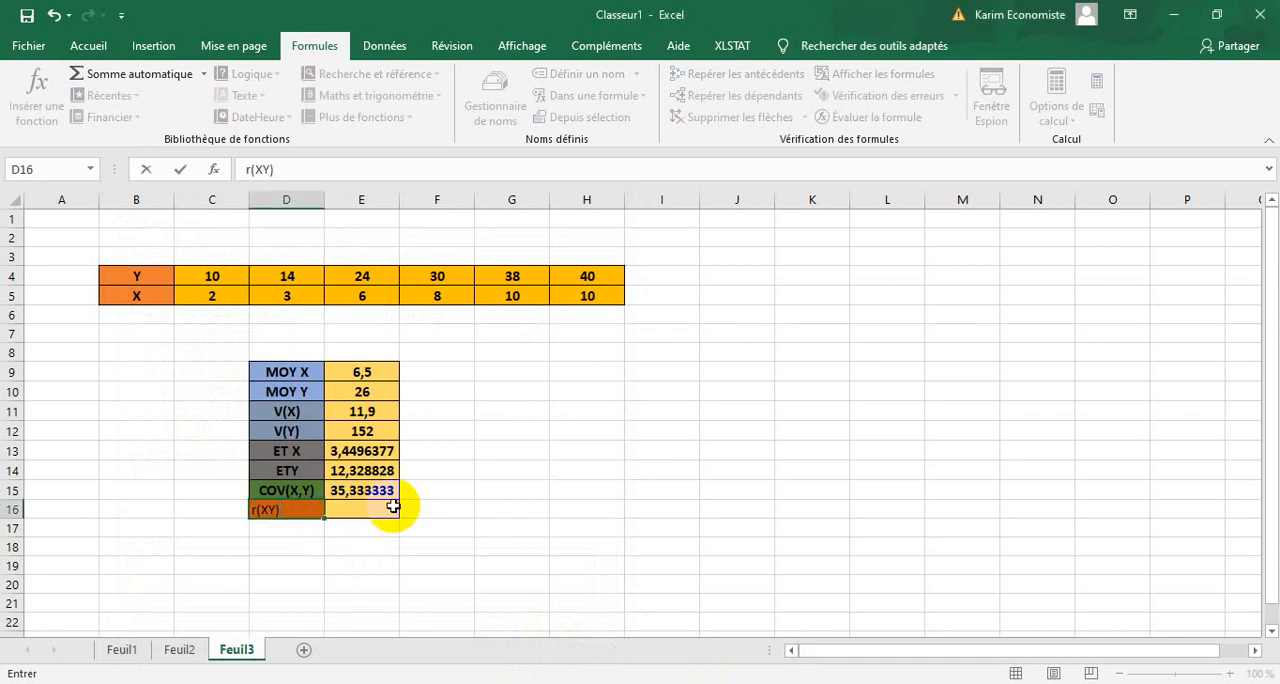
pyautogui.moveTo(388, 506); pyautogui.dragTo(280, 511)
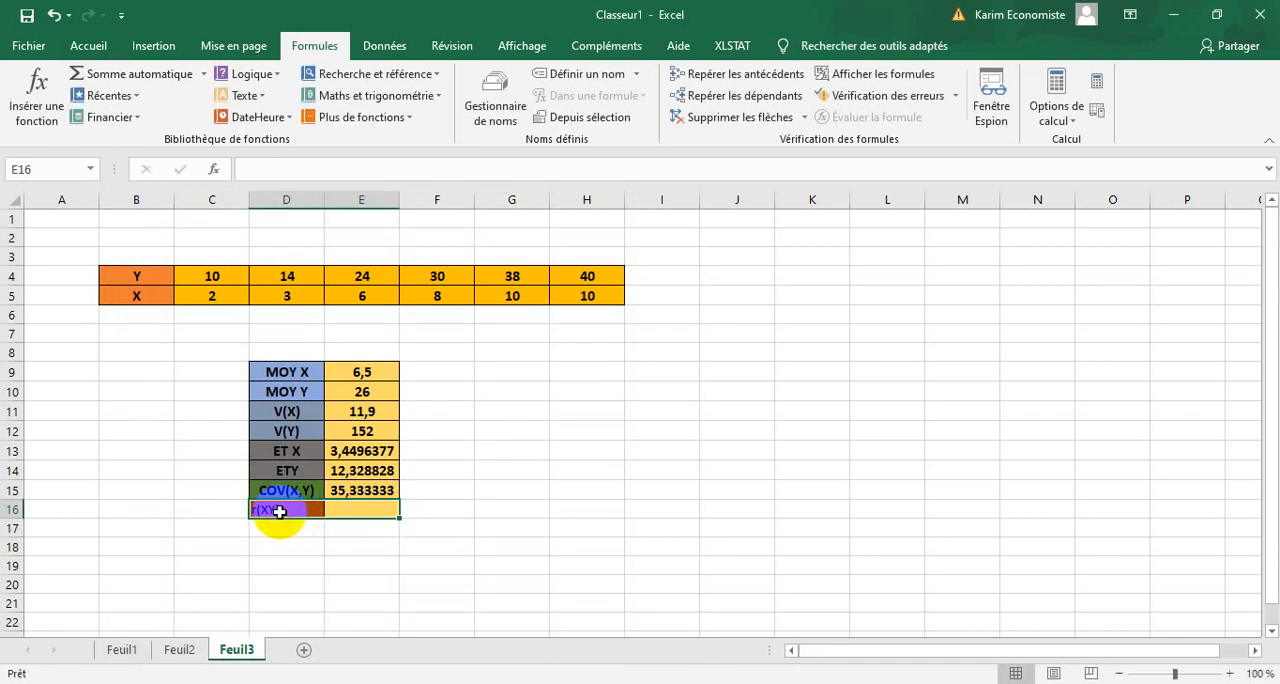
# Center the contents of D16:E16, make them bold and increase the font size to 12.
pyautogui.click(86, 46)
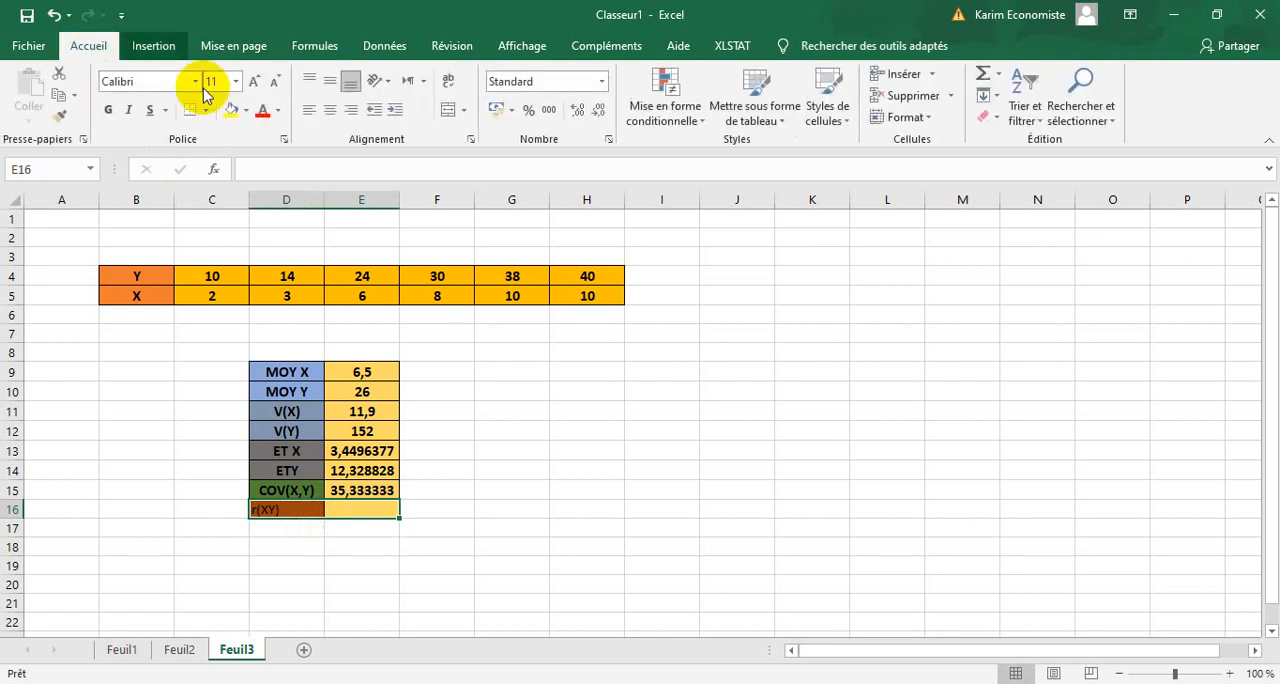
pyautogui.click(330, 110)
pyautogui.click(110, 110)
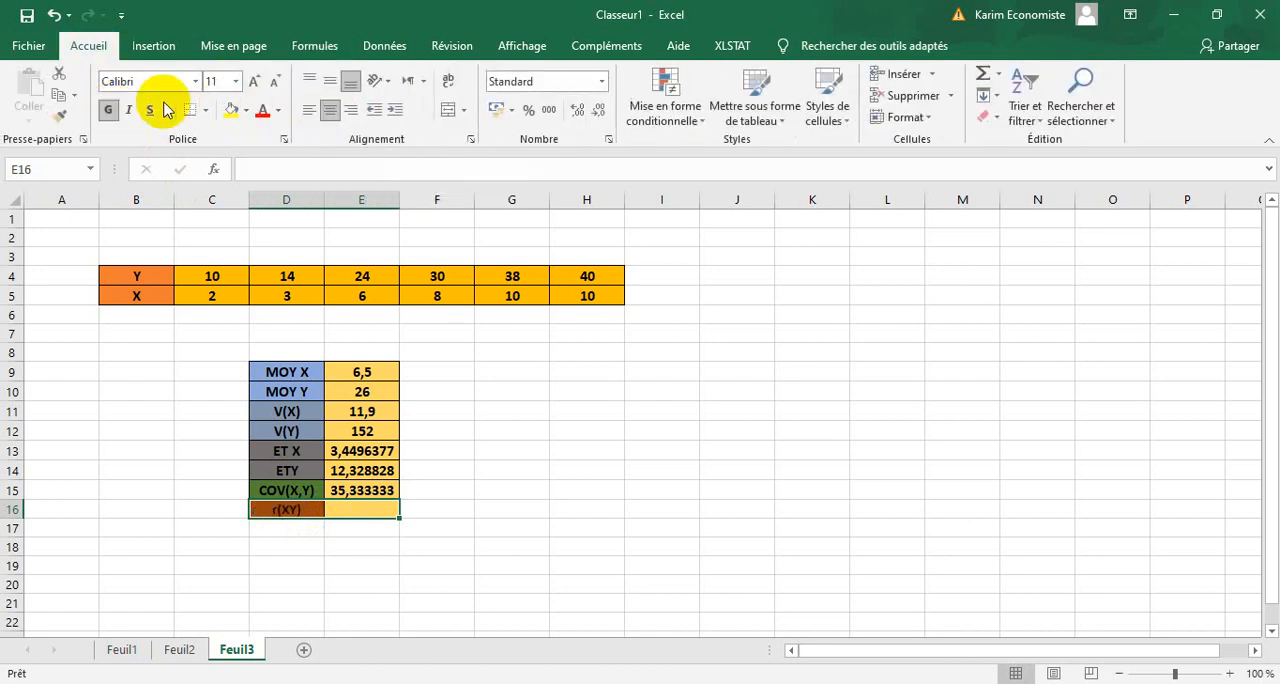
pyautogui.click(254, 81)
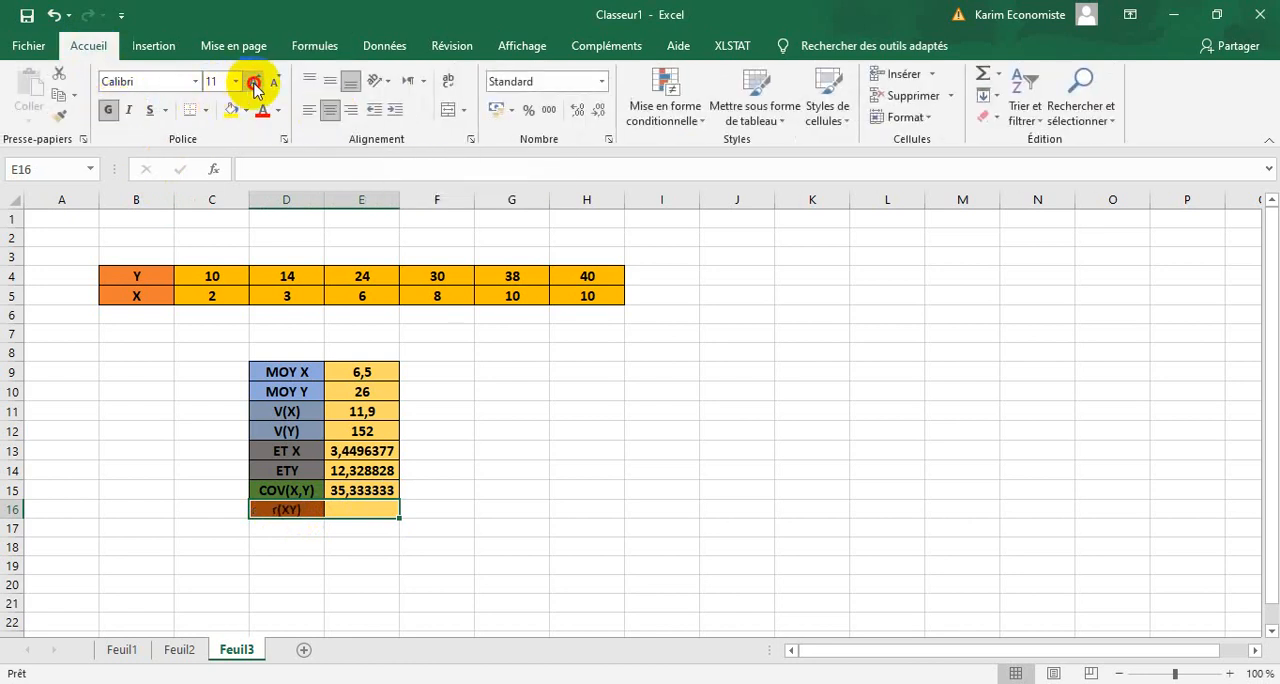
pyautogui.click(414, 514)
# Calculate the correlation coefficient in E16 with COEFFICIENT.CORRELATION, using C4:H4 as Matrice1 and C5:H5 as Matrice2.
pyautogui.click(390, 514)
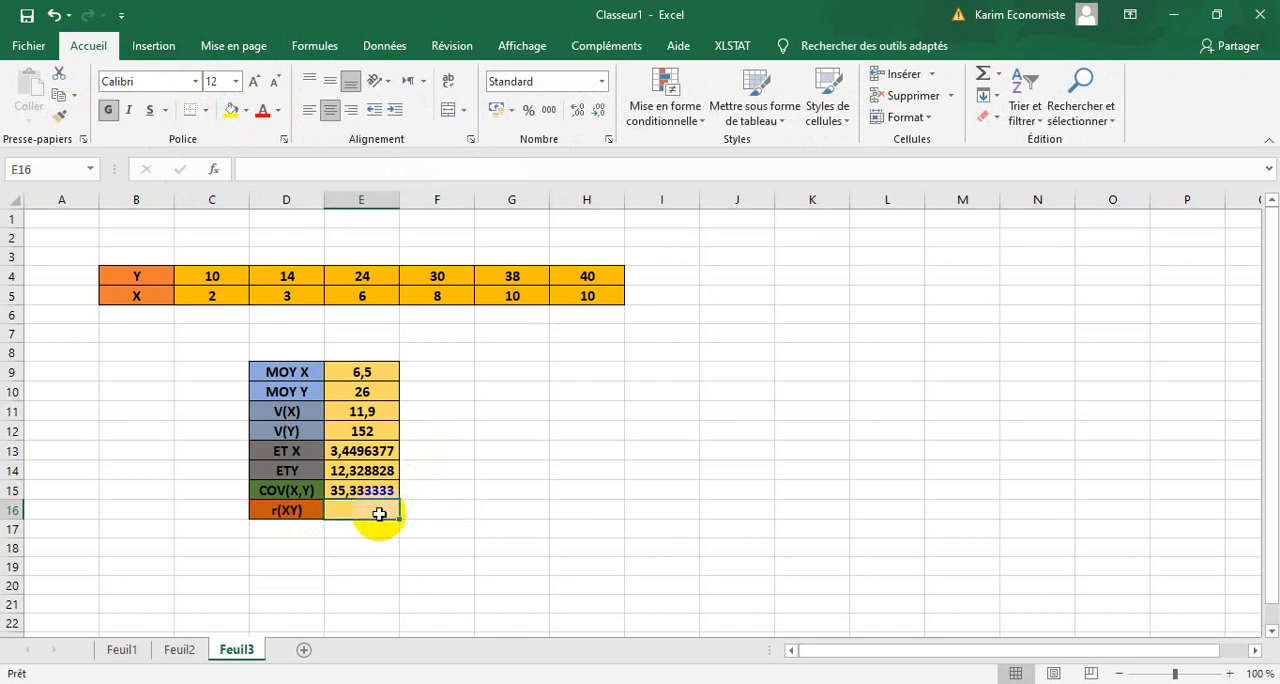
pyautogui.click(316, 46)
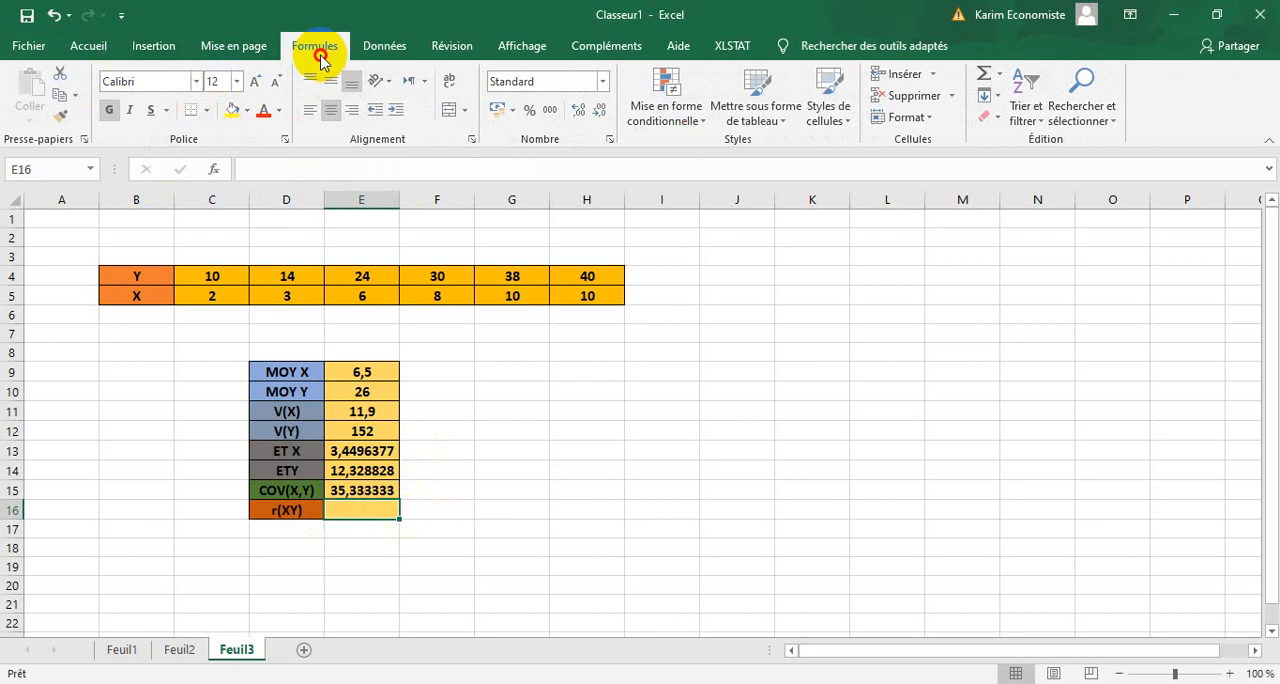
pyautogui.click(340, 118)
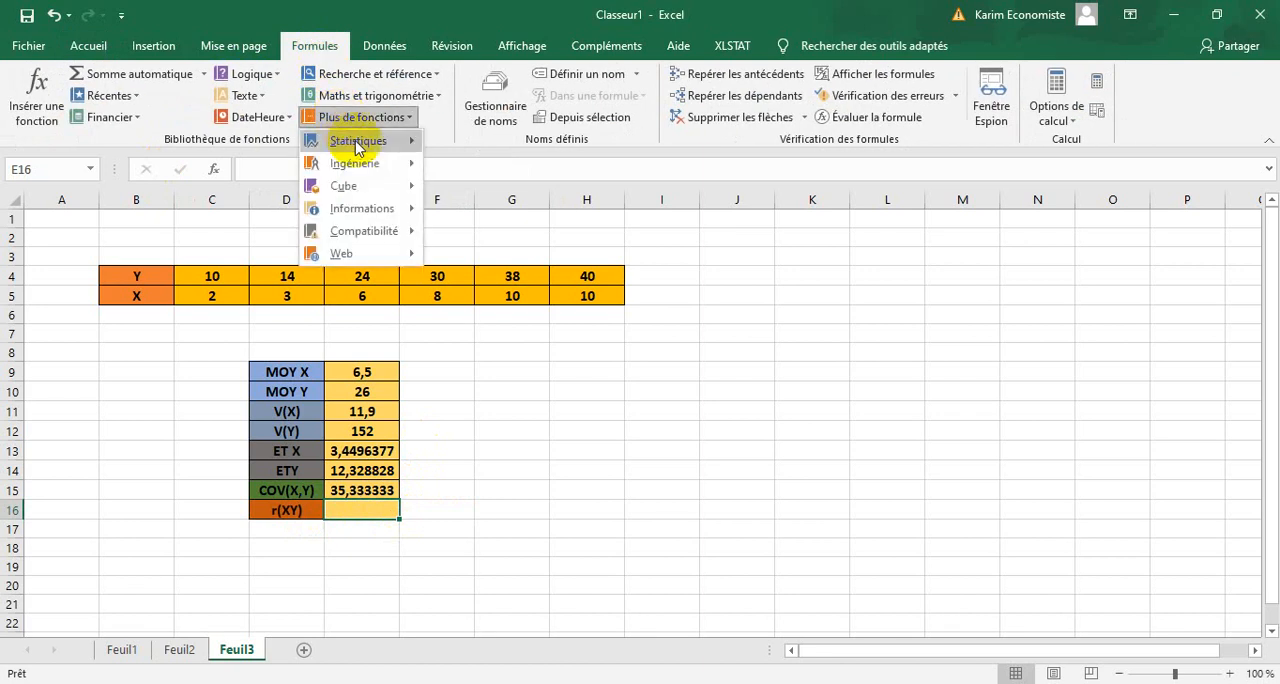
pyautogui.moveTo(358, 146)
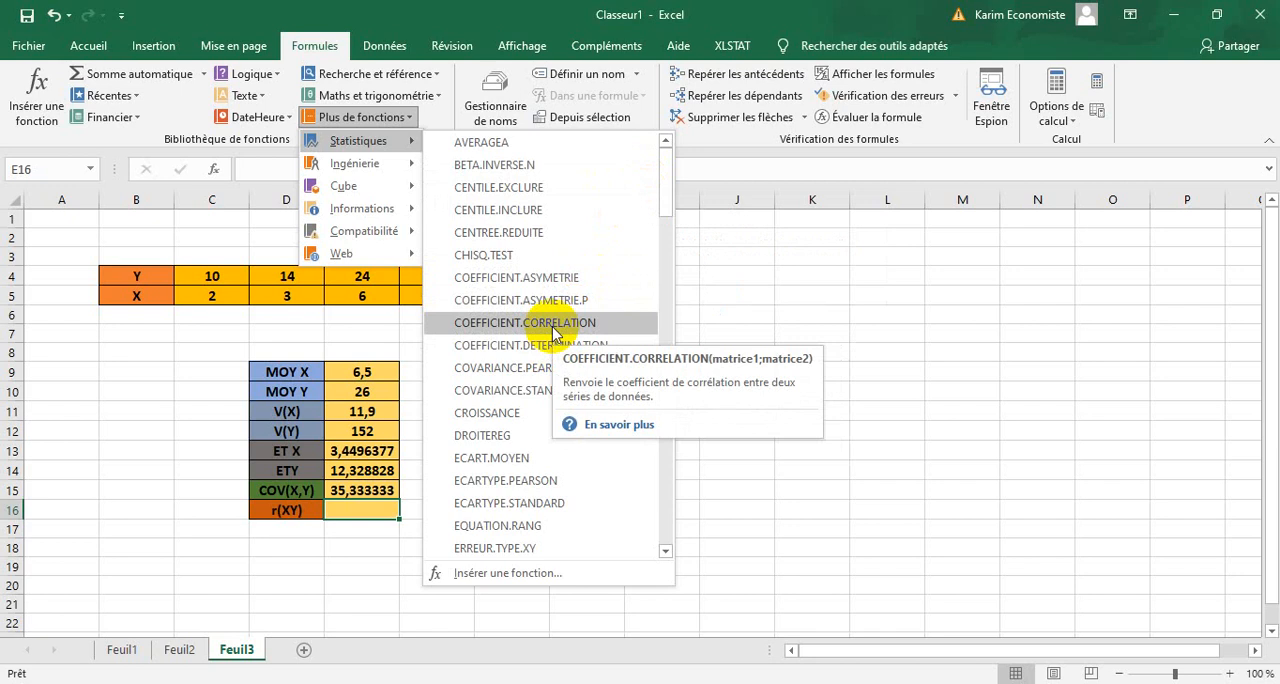
pyautogui.click(553, 323)
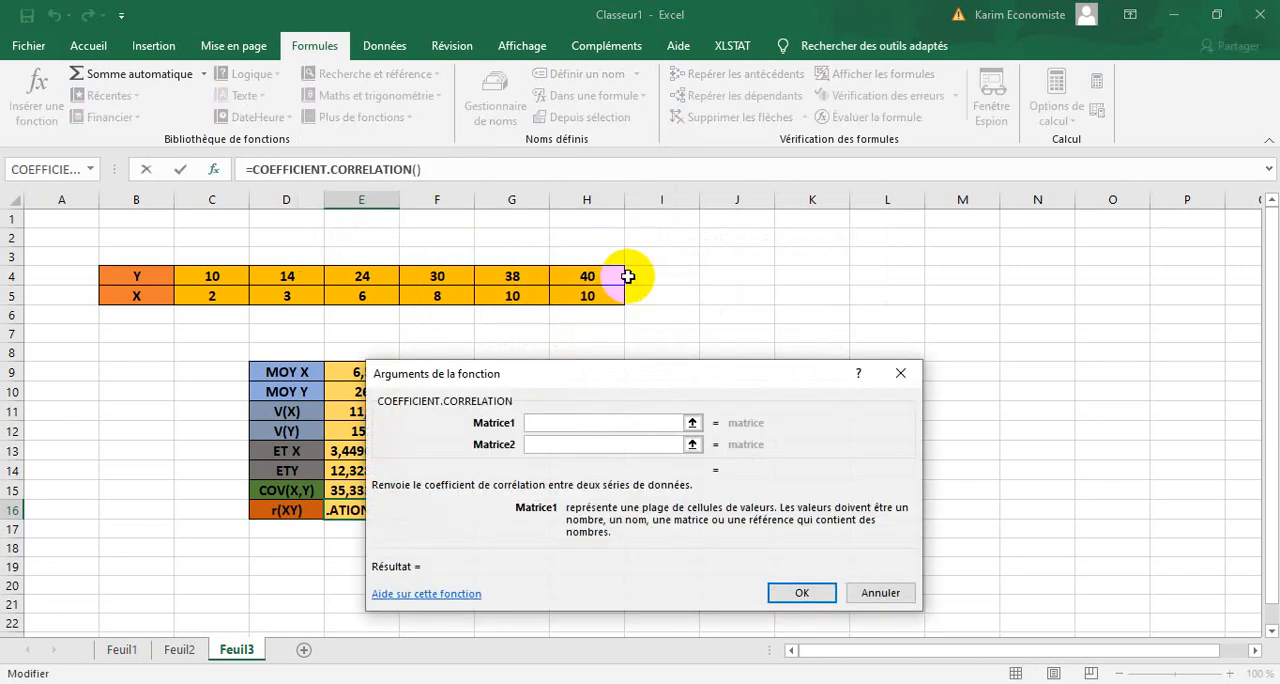
pyautogui.moveTo(624, 276); pyautogui.dragTo(207, 278)
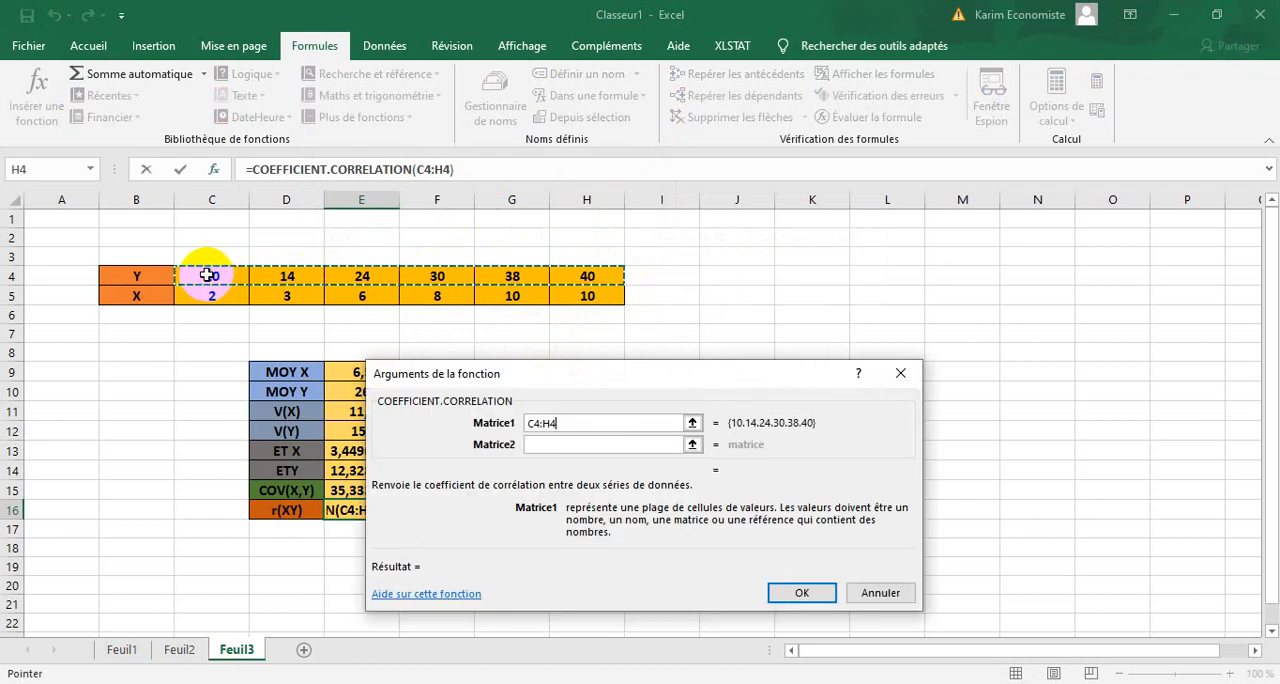
pyautogui.click(547, 443)
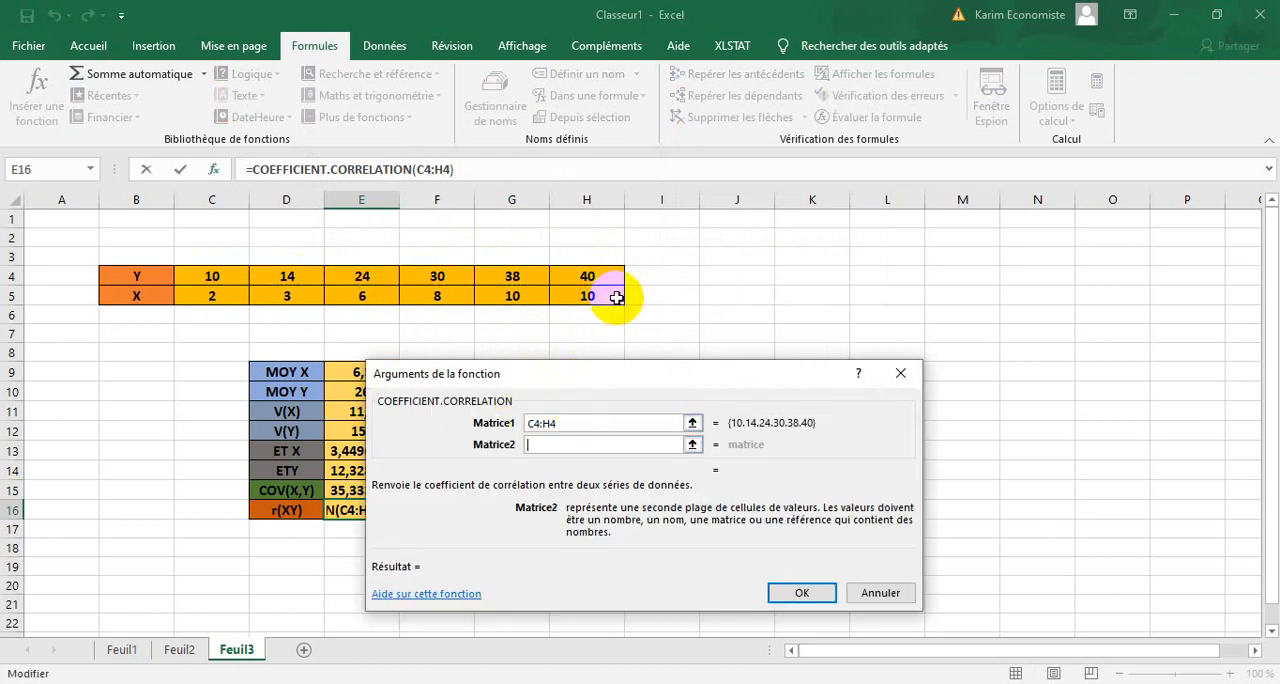
pyautogui.moveTo(616, 298); pyautogui.dragTo(212, 296)
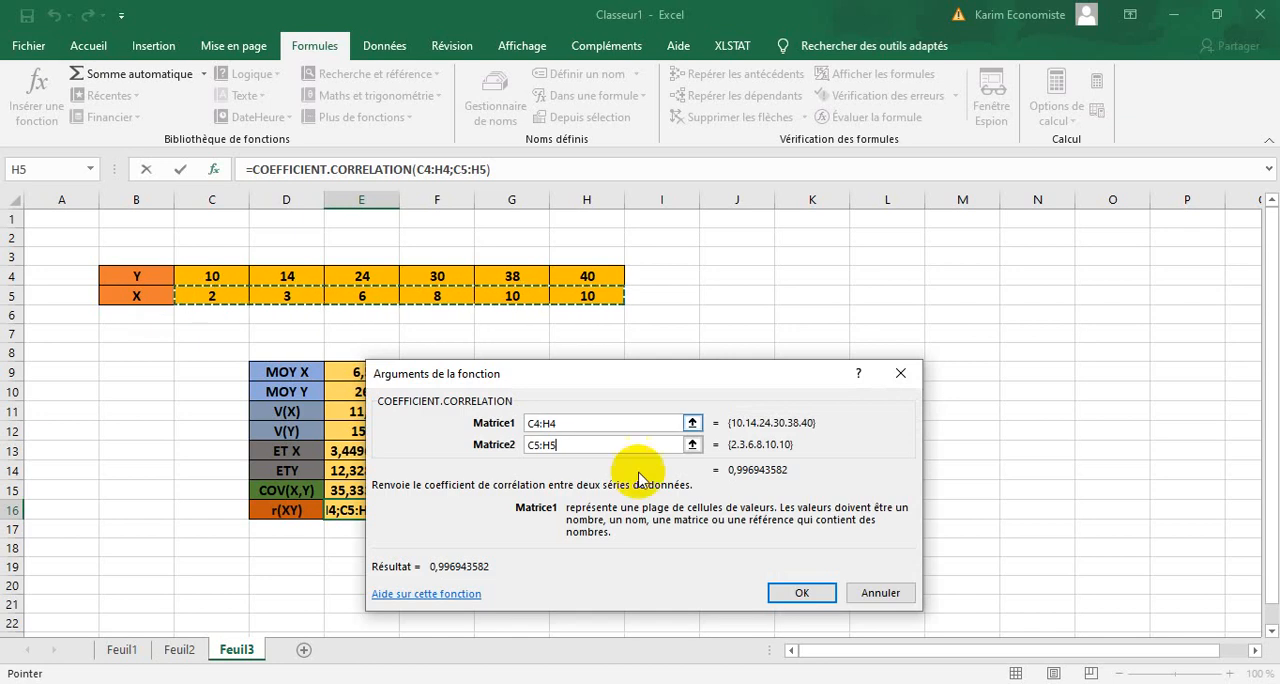
pyautogui.click(805, 592)
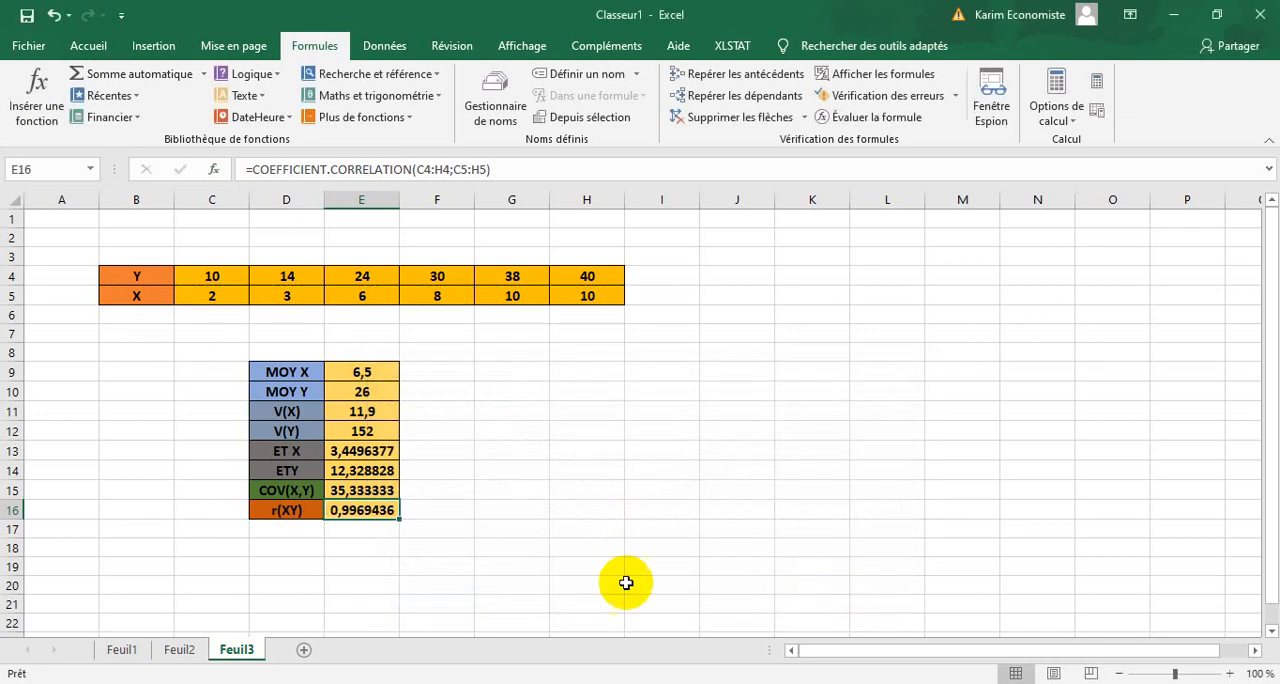